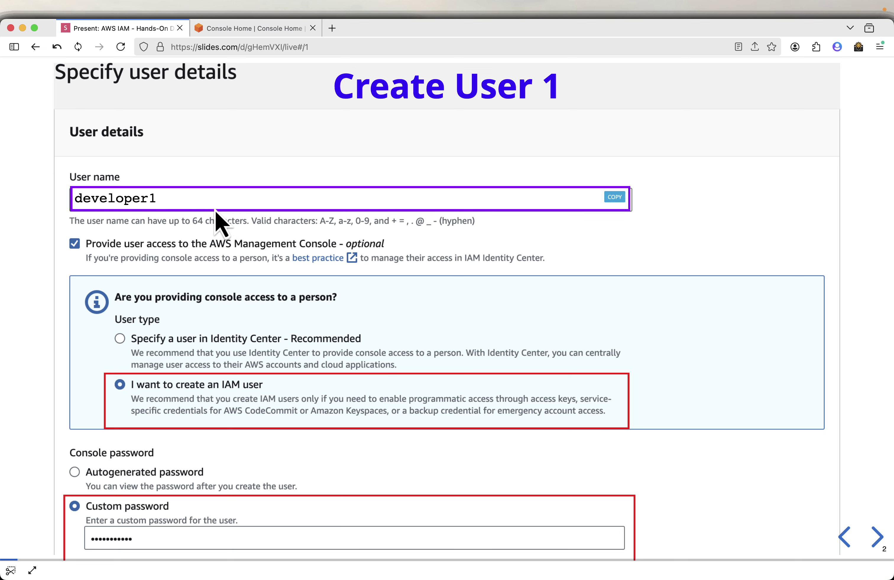
# Step: Switch to the AWS console, open the IAM service's Users list and start creating a user
pyautogui.click(256, 33)
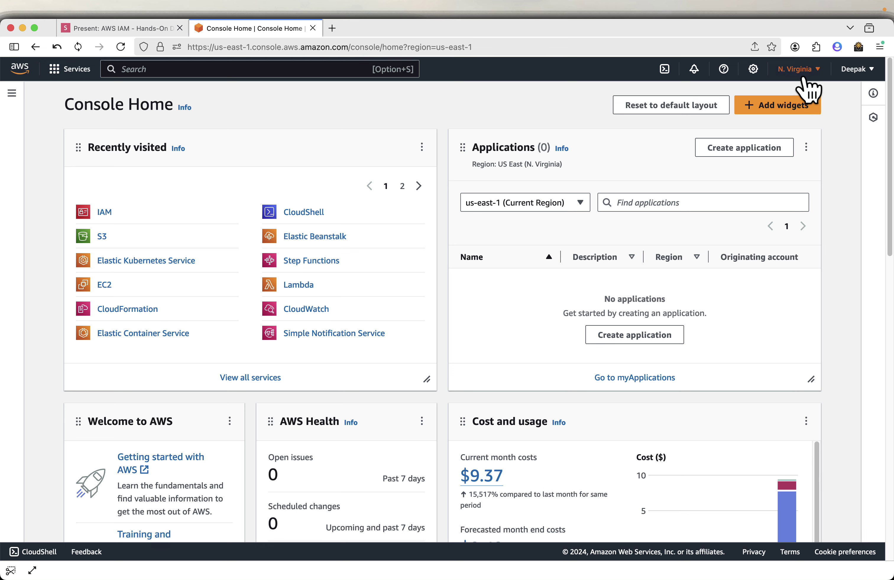
pyautogui.click(160, 69)
pyautogui.write('IAM')
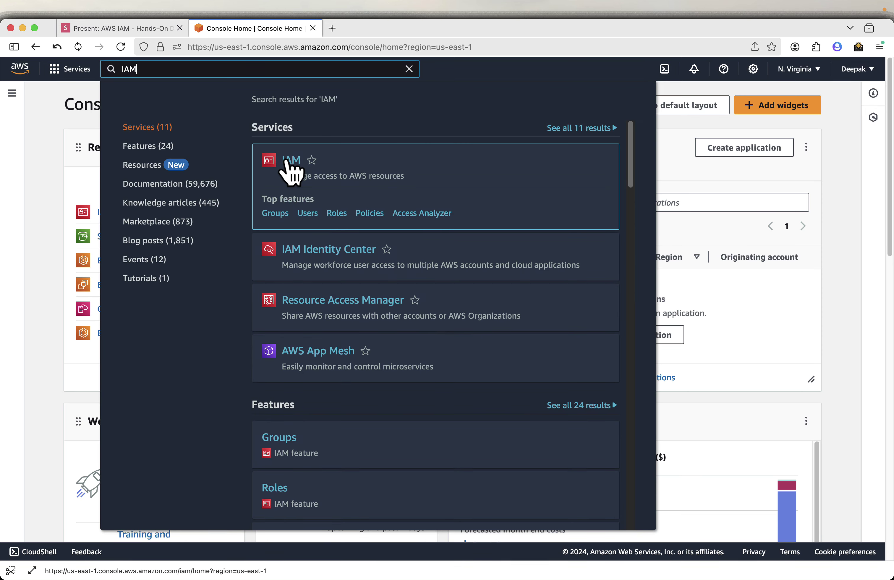
pyautogui.click(286, 162)
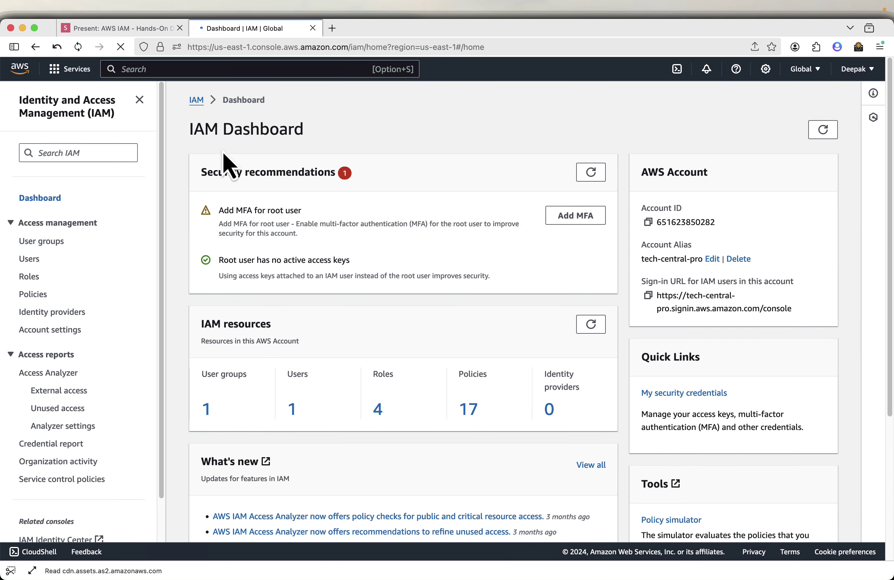
pyautogui.click(25, 260)
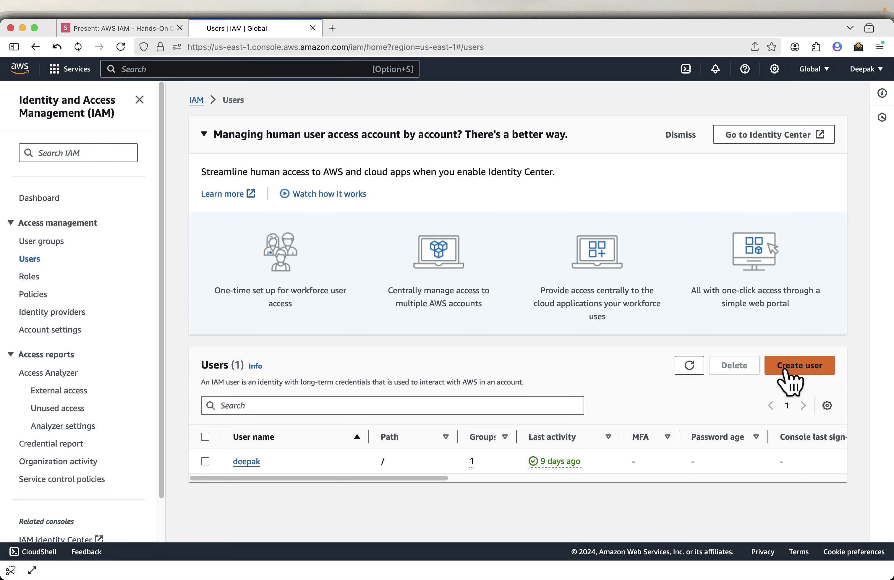
pyautogui.click(798, 371)
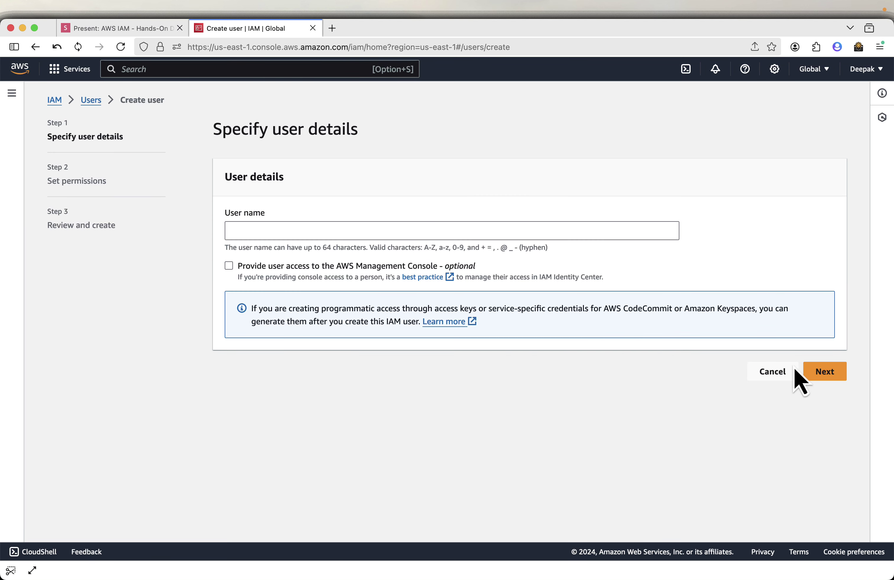
# Step: Fill in the new user's name as developer1, copied from the Create User 1 slide
pyautogui.click(309, 231)
pyautogui.click(120, 28)
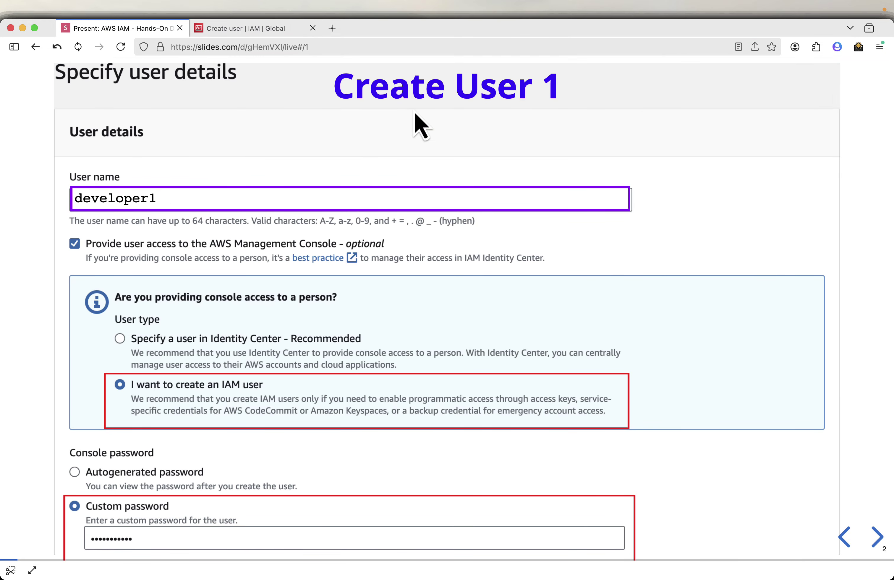
pyautogui.click(249, 29)
pyautogui.rightClick(265, 226)
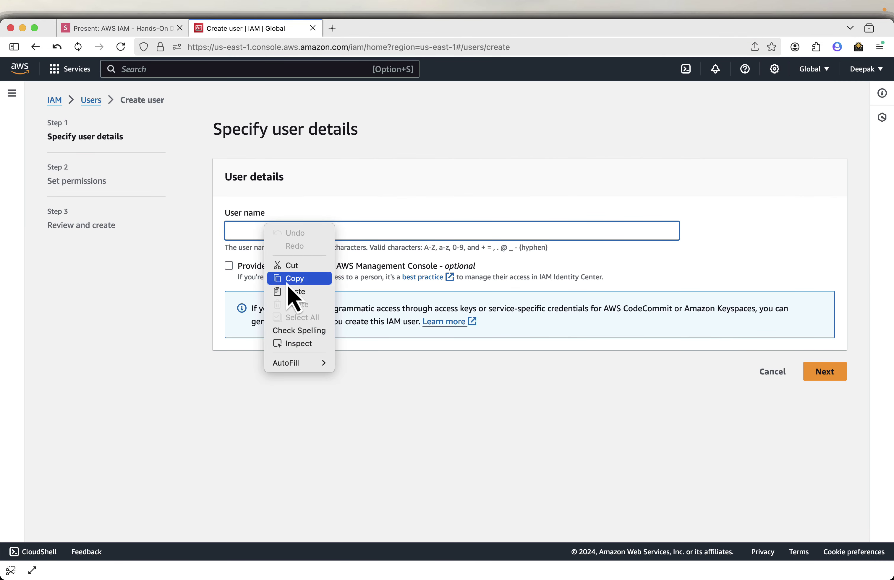
pyautogui.click(293, 292)
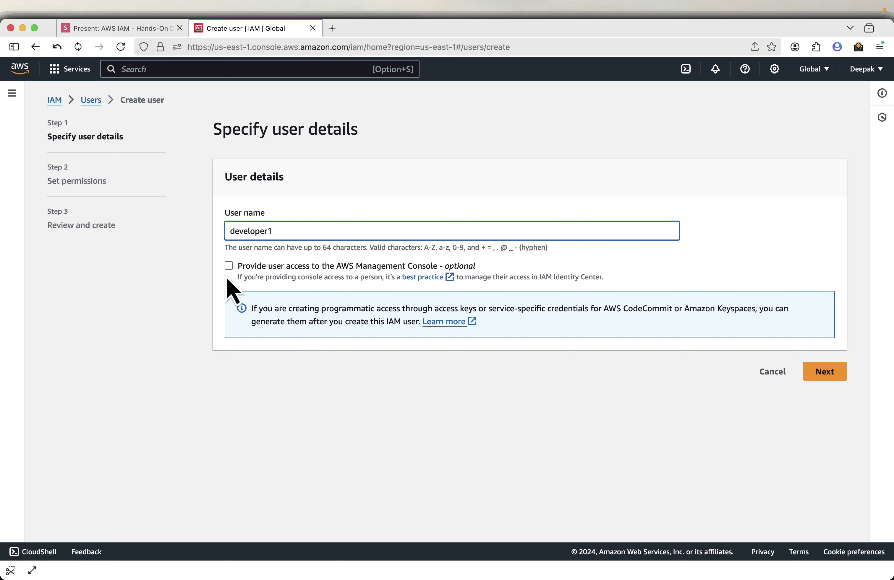
# Step: Provide Management Console access as an IAM user, enter a custom console password and continue to the permissions
pyautogui.click(229, 268)
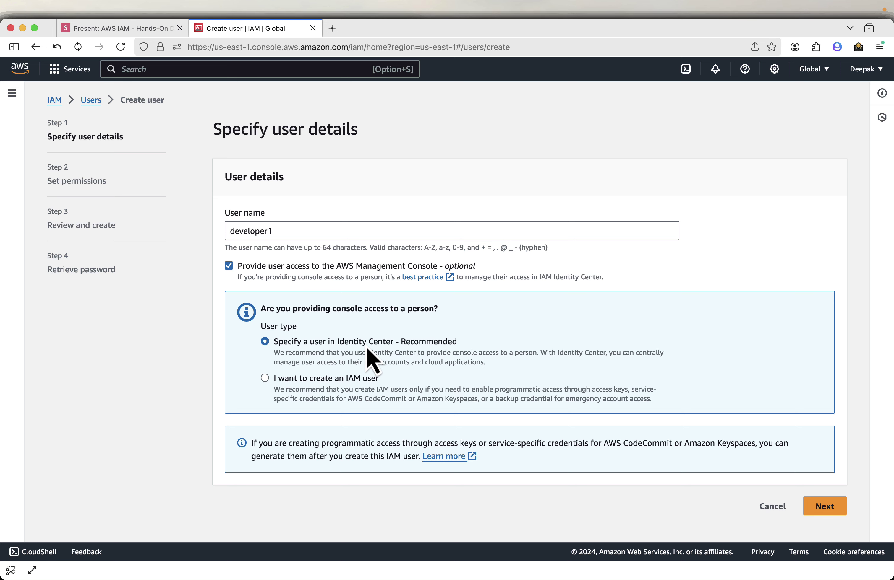
pyautogui.click(300, 386)
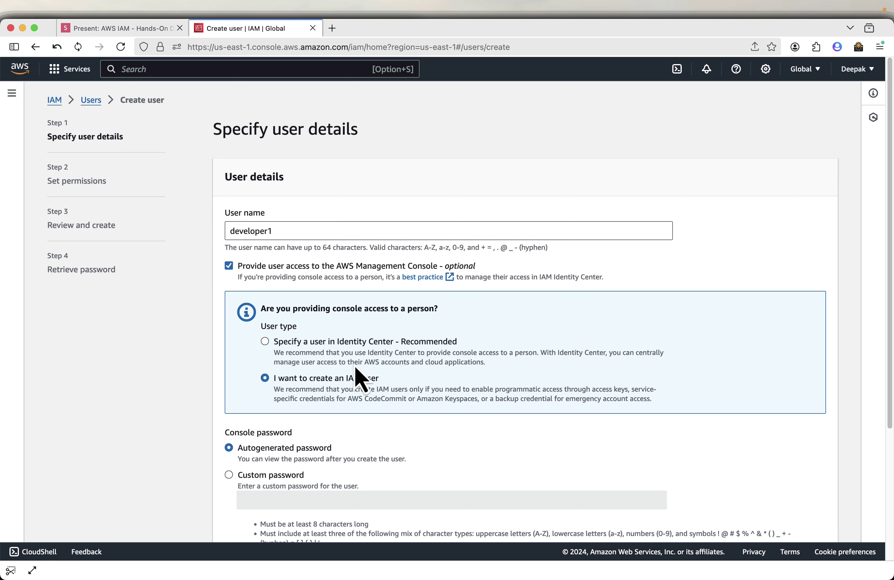
pyautogui.scroll(-5, 467, 350)
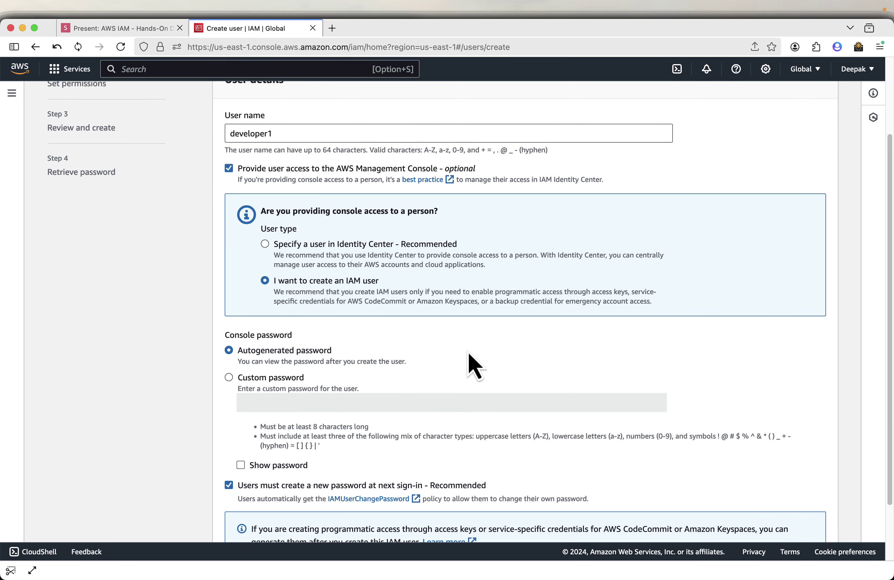
pyautogui.click(274, 378)
pyautogui.click(277, 403)
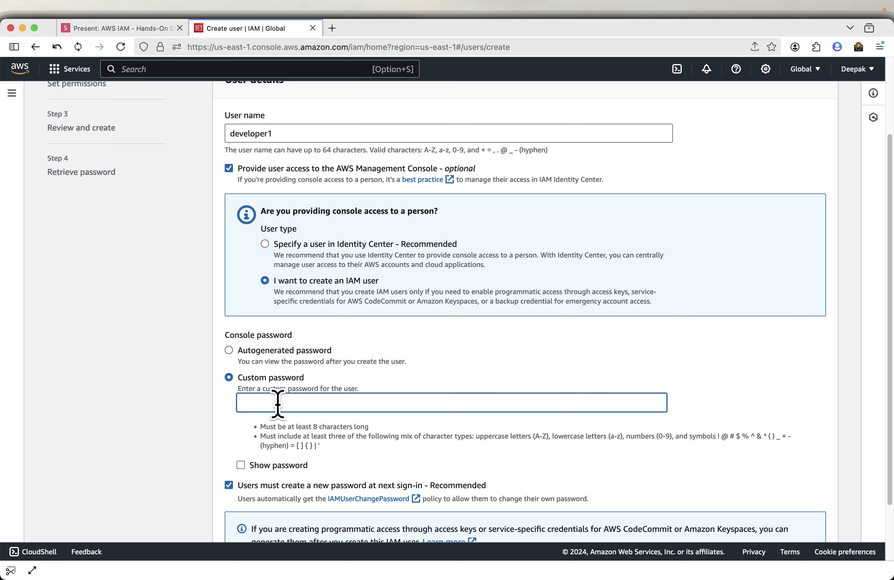
pyautogui.scroll(-3, 464, 425)
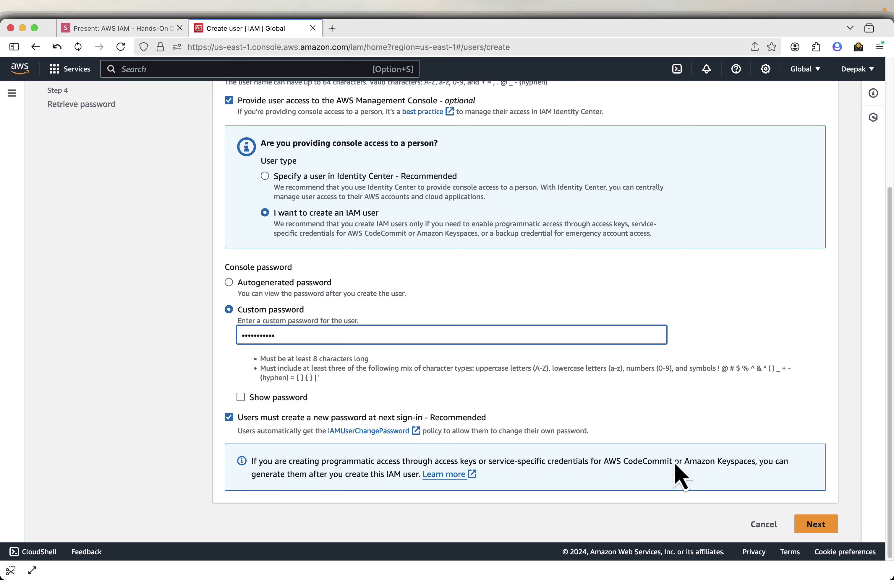
pyautogui.click(816, 525)
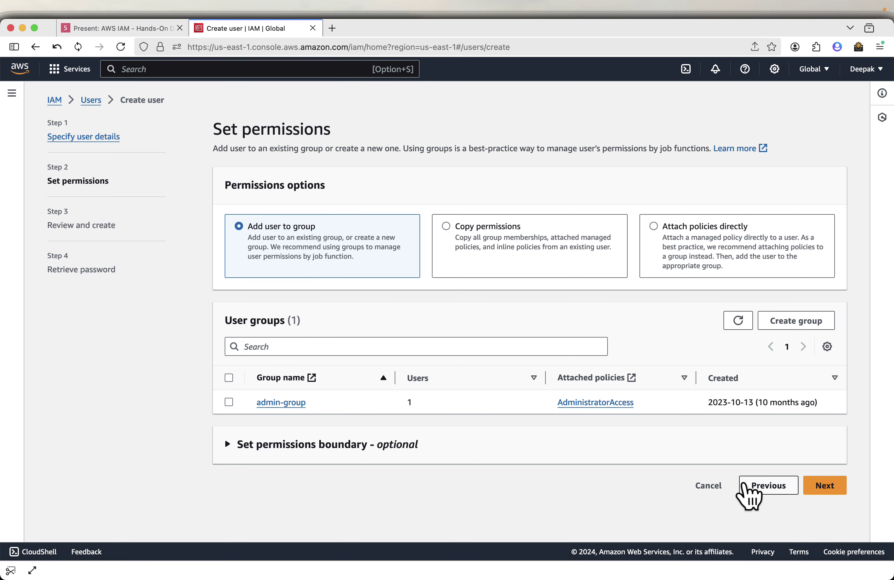
# Step: Create the user without selecting a group, a permissions boundary or any tags
pyautogui.click(227, 456)
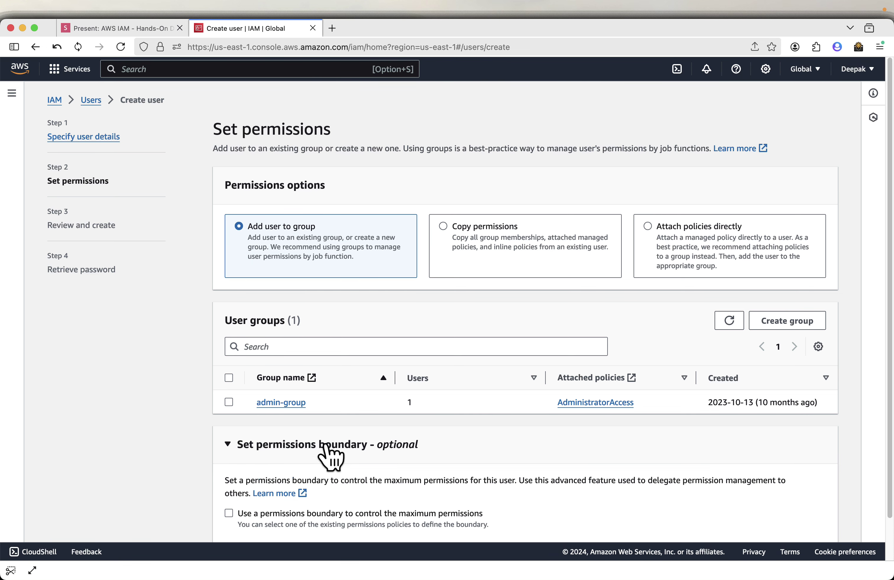
pyautogui.scroll(-2, 739, 407)
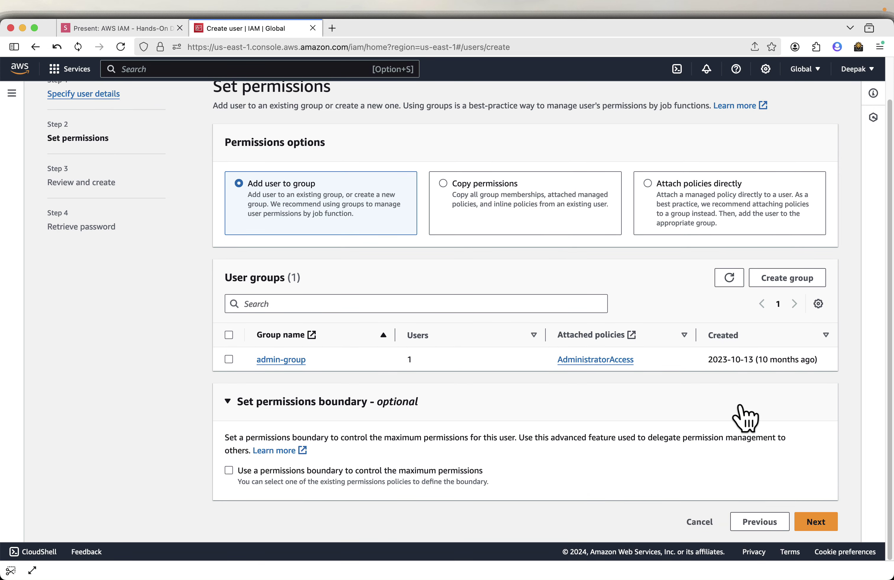
pyautogui.click(828, 528)
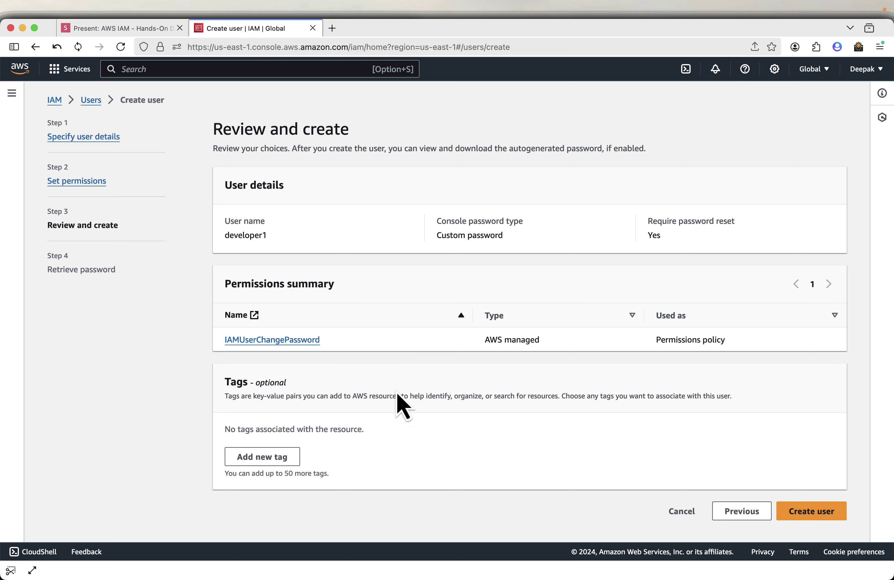
pyautogui.click(811, 519)
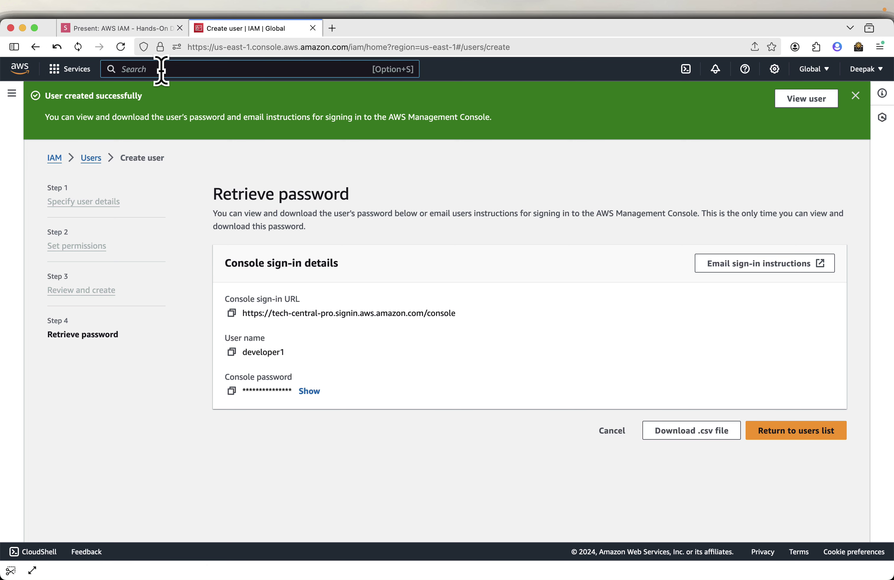
# Step: Search for IAM, open its dashboard in a new browser tab and return to the created user's sign-in details
pyautogui.write('IAM')
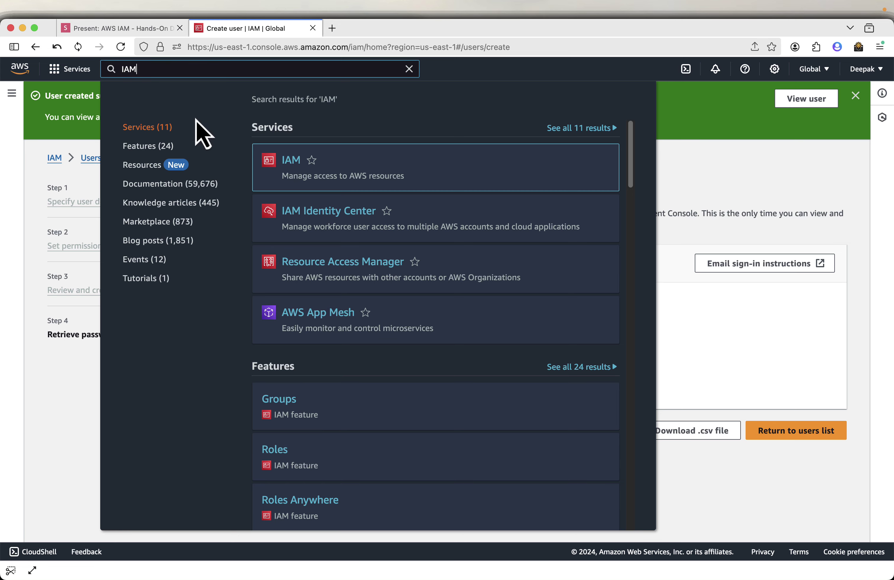
pyautogui.rightClick(298, 161)
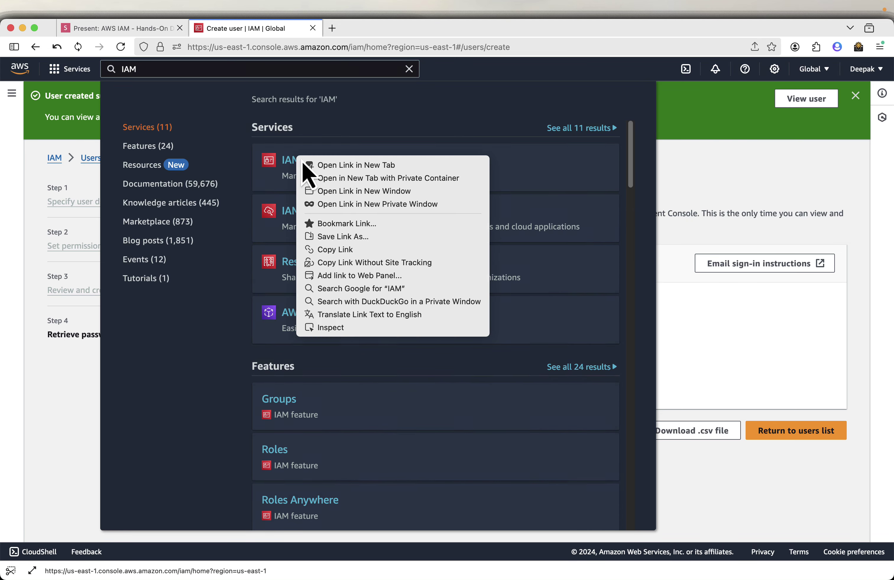
pyautogui.click(336, 165)
pyautogui.click(377, 29)
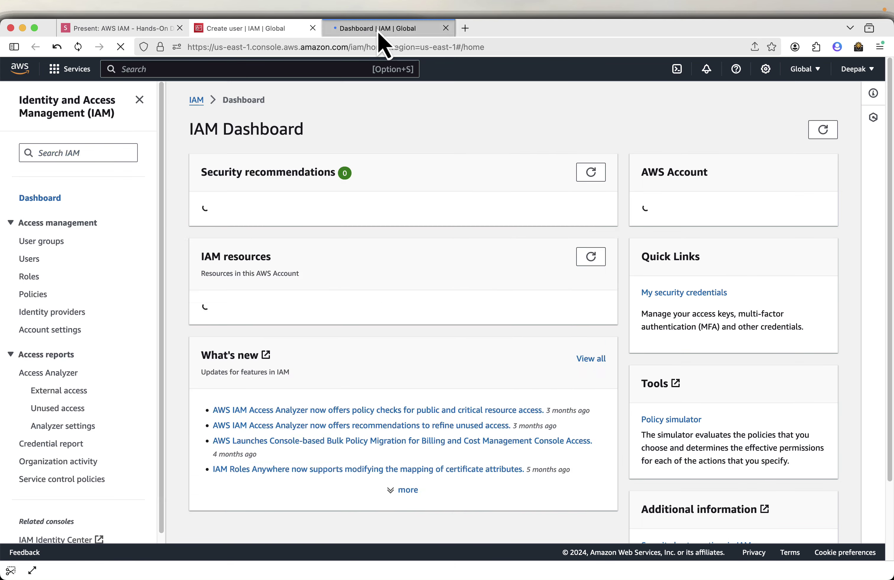
pyautogui.click(255, 29)
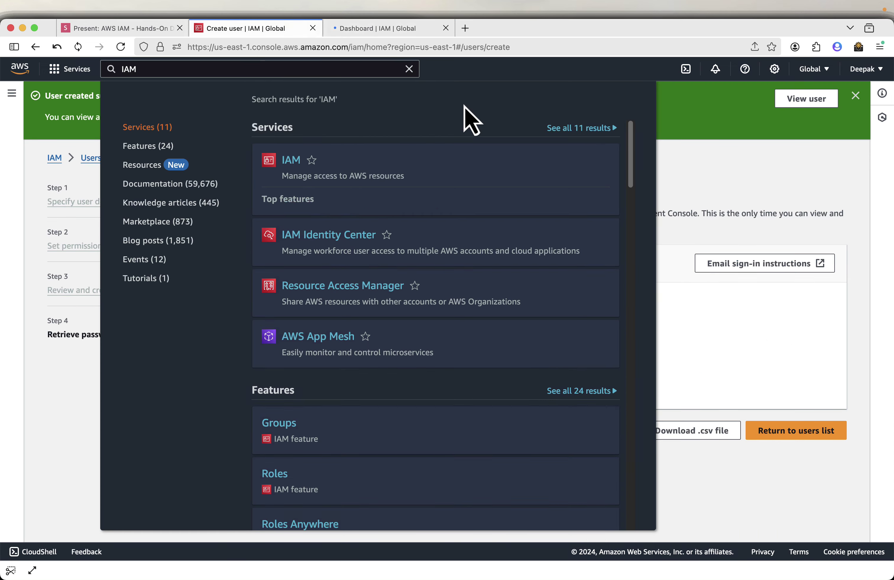
pyautogui.click(729, 314)
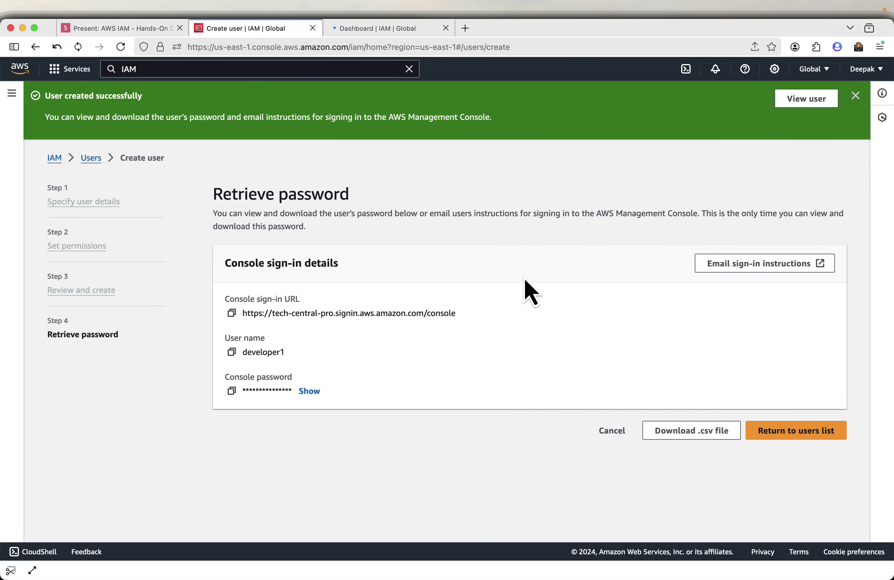
# Step: View the draft e-mail with the sign-in instructions for developer1 and return to the browser
pyautogui.click(751, 269)
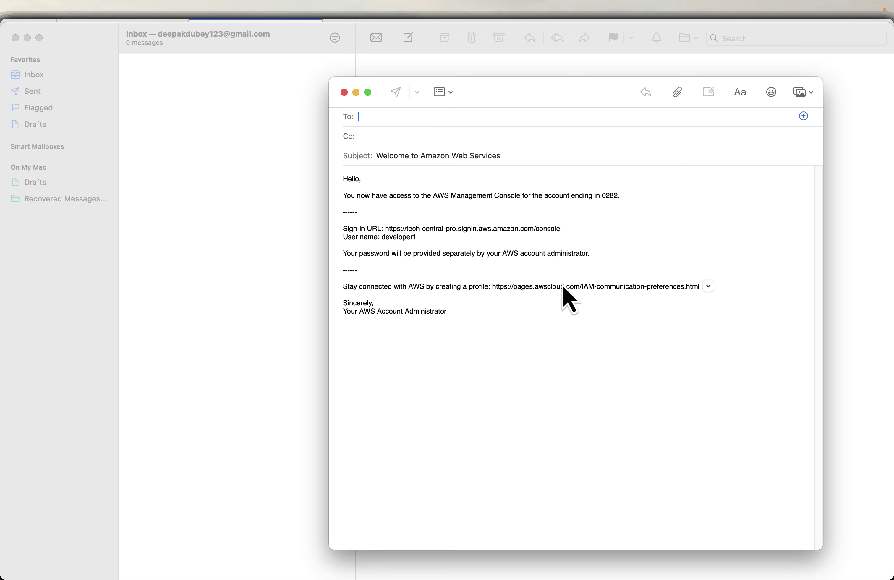
pyautogui.press('super+Tab')
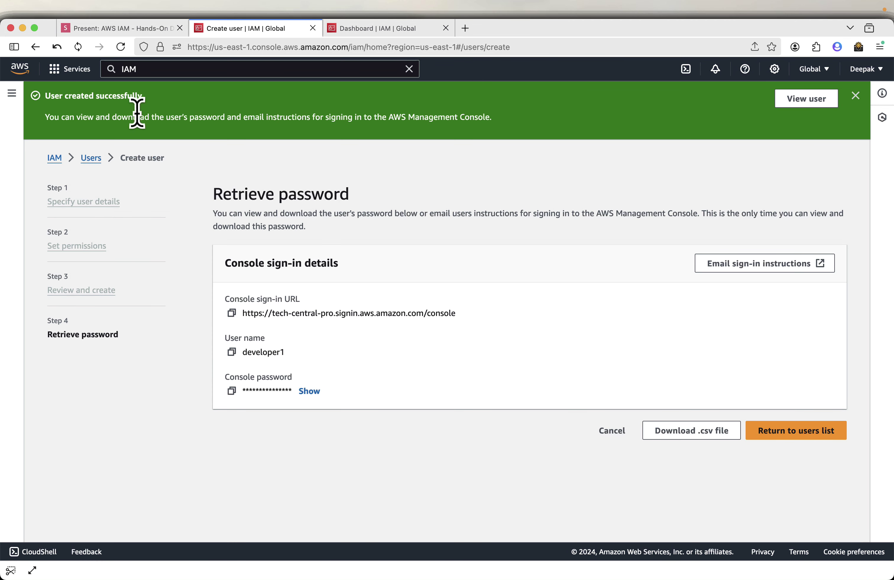
# Step: Advance the slide presentation to the Create User 2 slide and copy its user name, operations 1
pyautogui.click(116, 29)
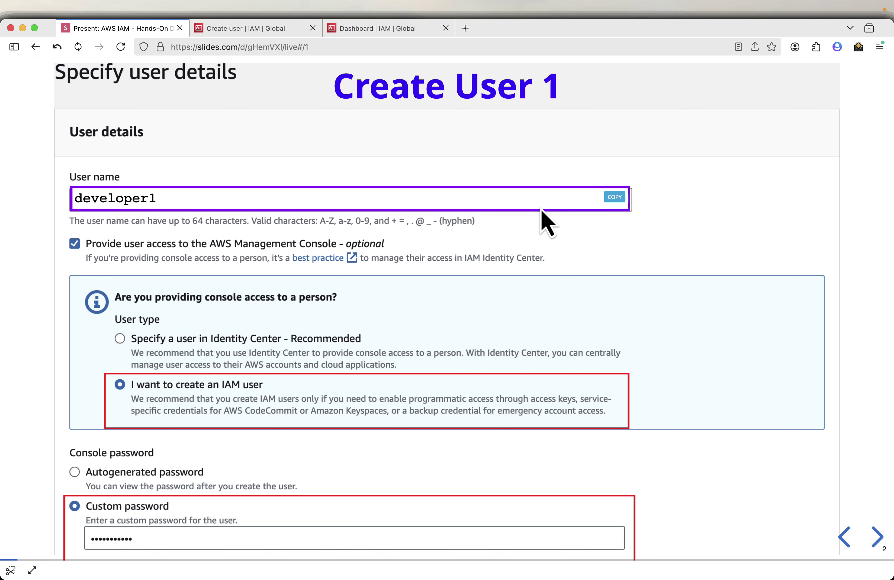
pyautogui.press('Right')
pyautogui.press('Right')
pyautogui.press('Right')
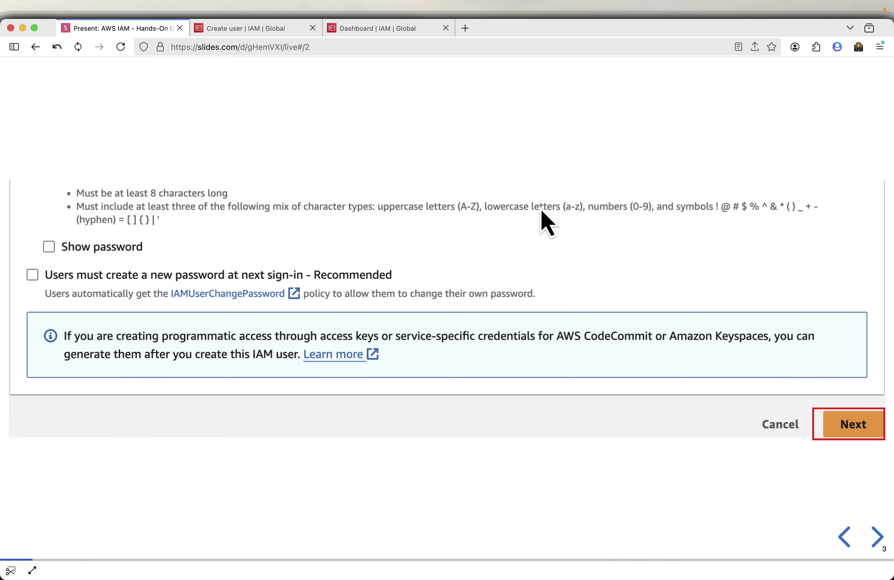
pyautogui.press('Right')
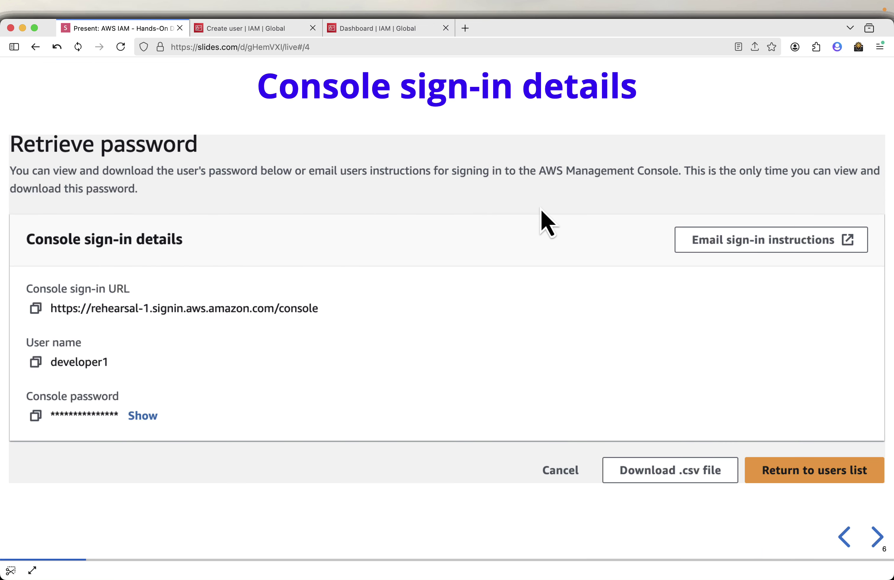
pyautogui.press('Right')
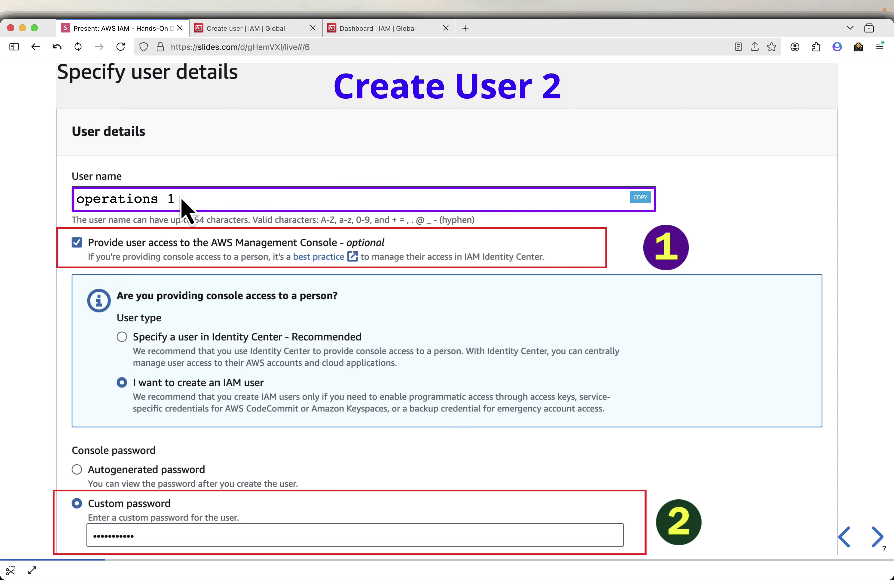
# Step: Open the Users list in the tab with the IAM dashboard and start creating another user
pyautogui.click(384, 45)
pyautogui.click(387, 29)
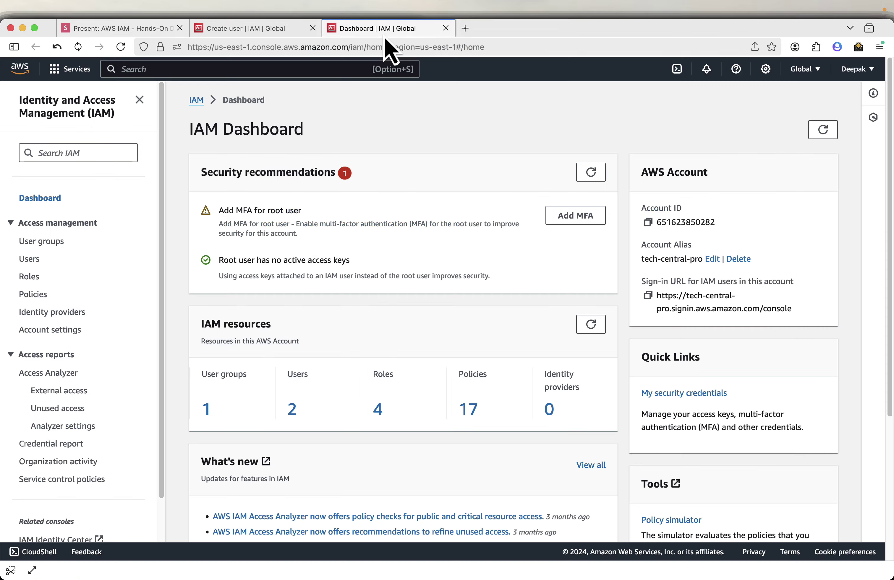
pyautogui.click(29, 259)
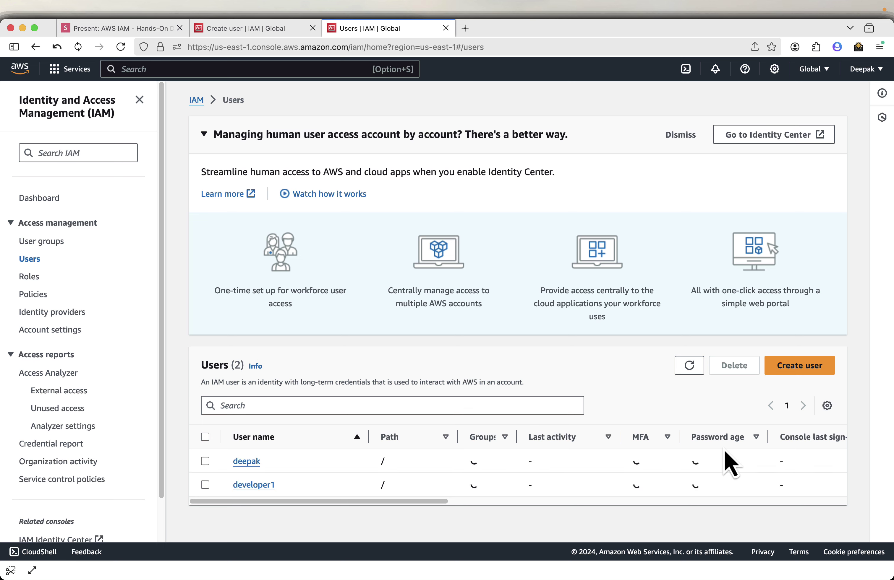
pyautogui.click(801, 373)
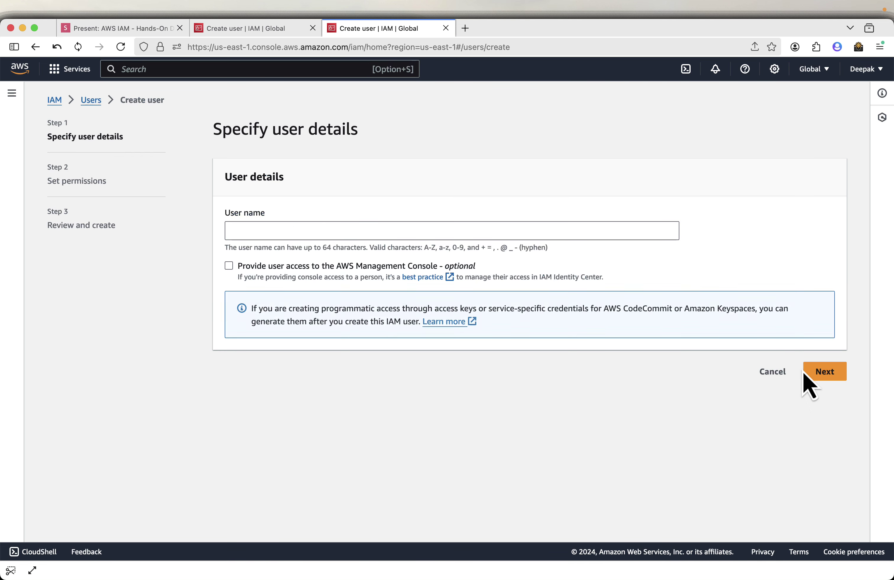
# Step: Name the second user operations1 and provide Management Console access as an IAM user
pyautogui.click(316, 230)
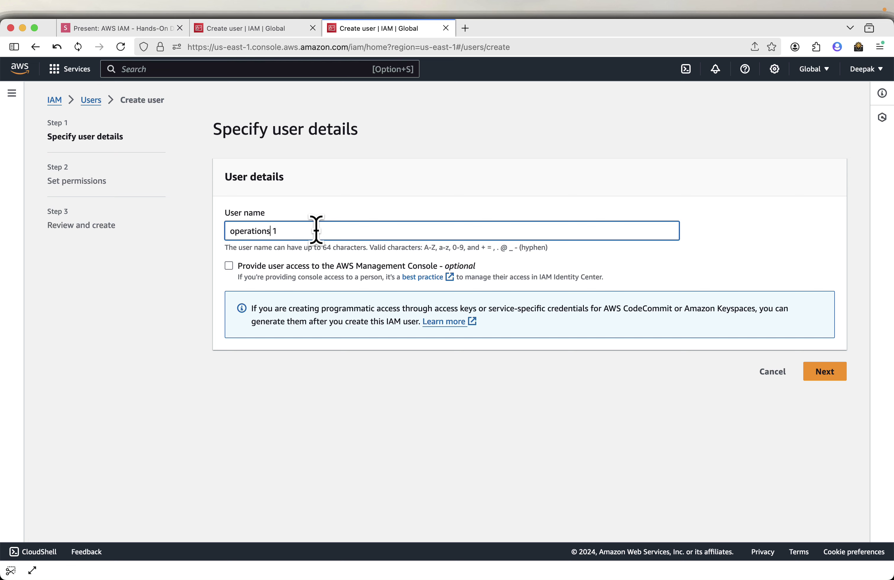
pyautogui.click(229, 266)
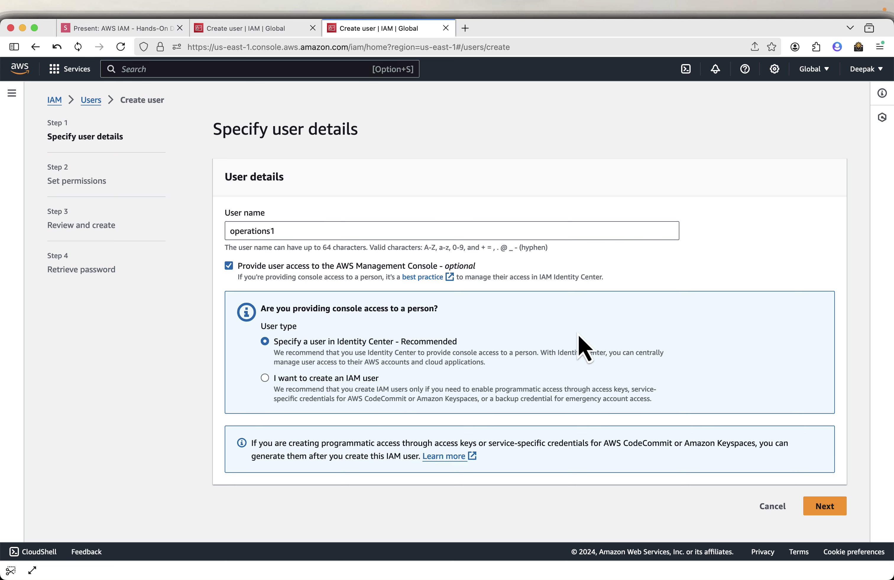
pyautogui.click(308, 385)
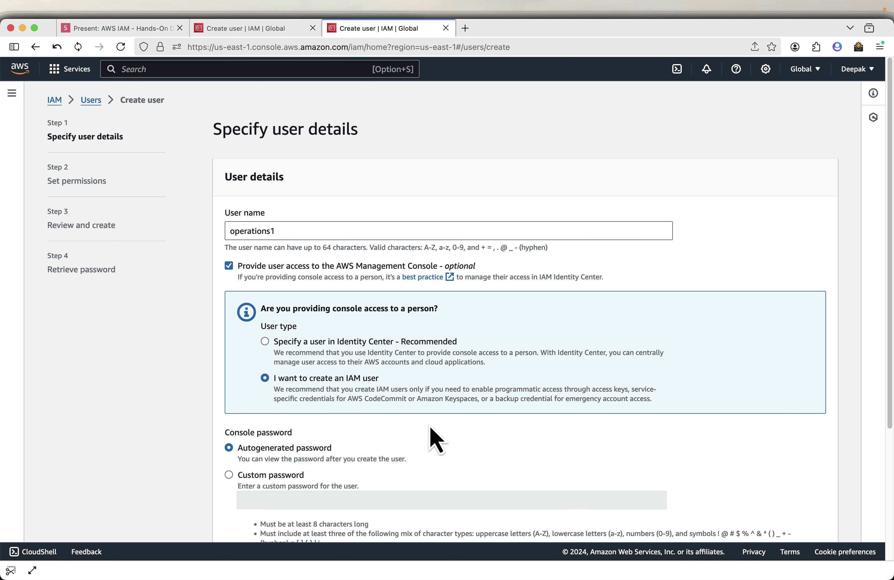
# Step: Enter a custom console password for operations1, turn off the required new password at next sign-in, and proceed to the permissions
pyautogui.scroll(-2, 430, 427)
pyautogui.click(251, 427)
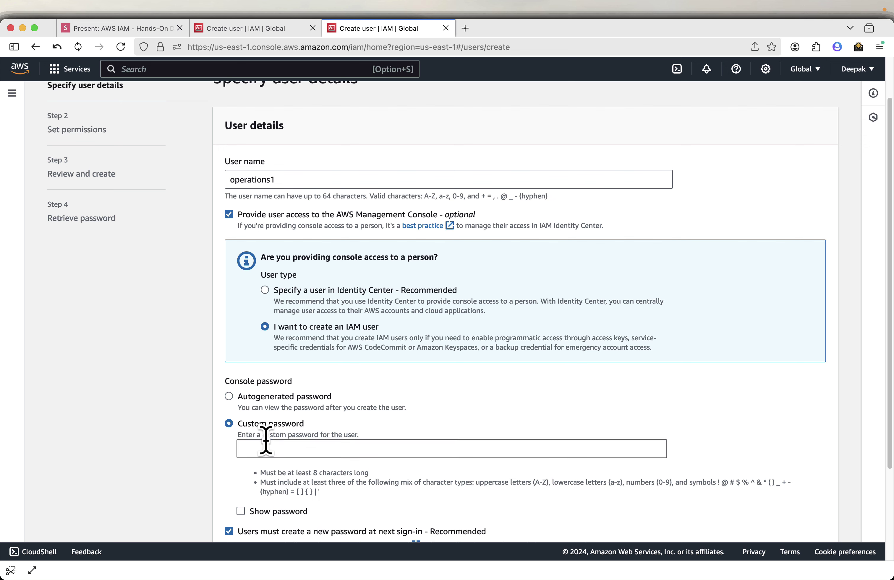
pyautogui.click(266, 442)
pyautogui.scroll(-3, 456, 430)
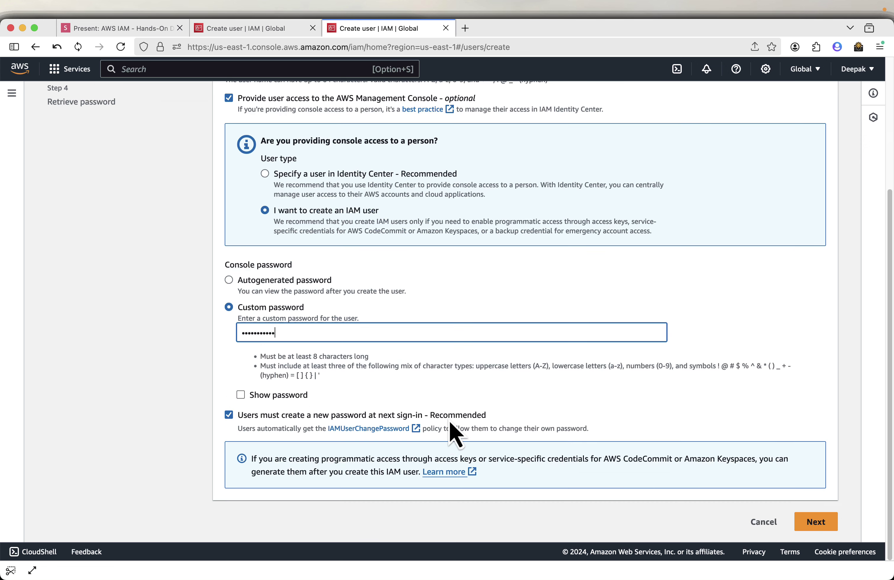
pyautogui.click(230, 415)
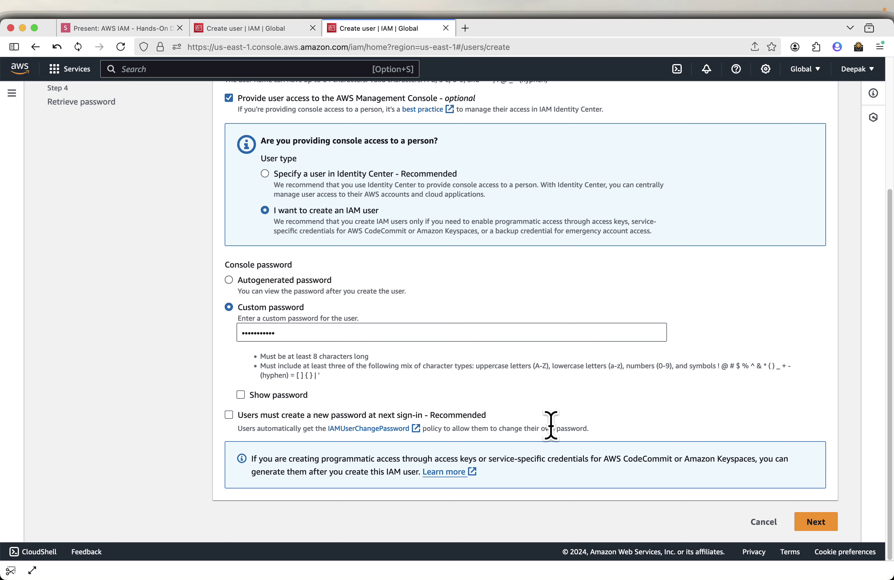
pyautogui.click(815, 523)
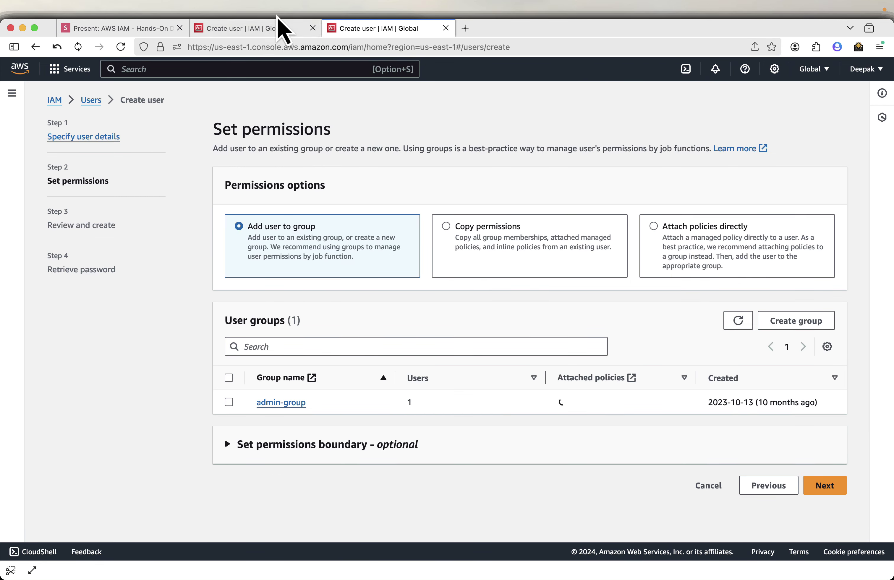
# Step: Close the tab with developer1's sign-in details and create the operations1 user without any group or permissions
pyautogui.click(315, 31)
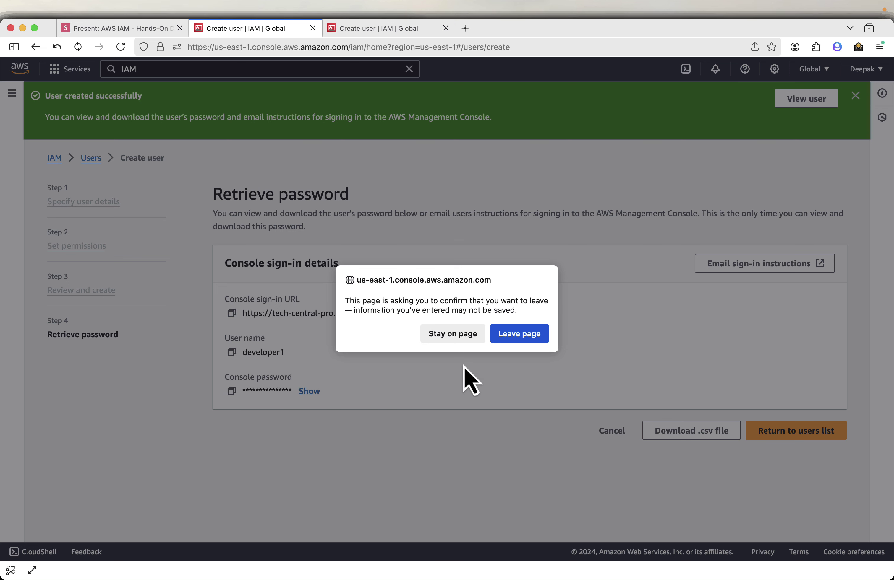
pyautogui.click(519, 335)
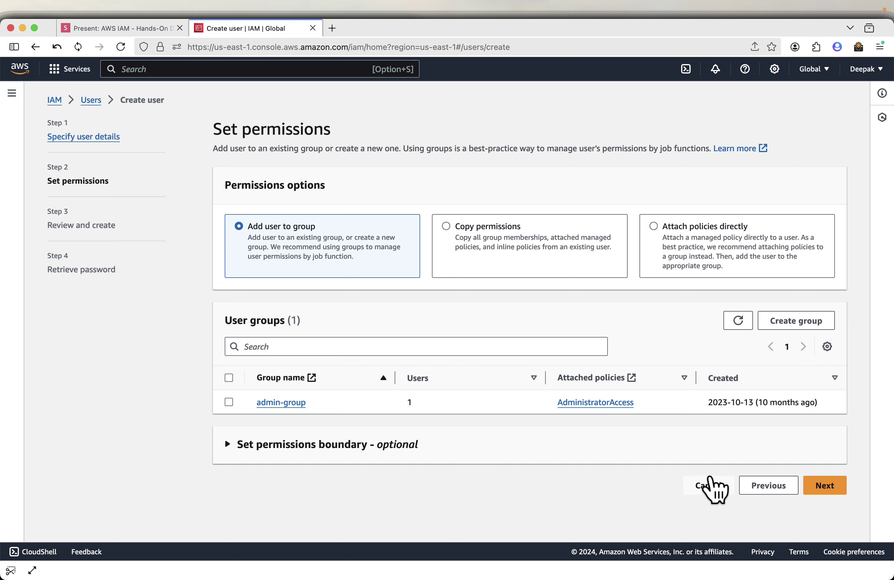
pyautogui.click(819, 488)
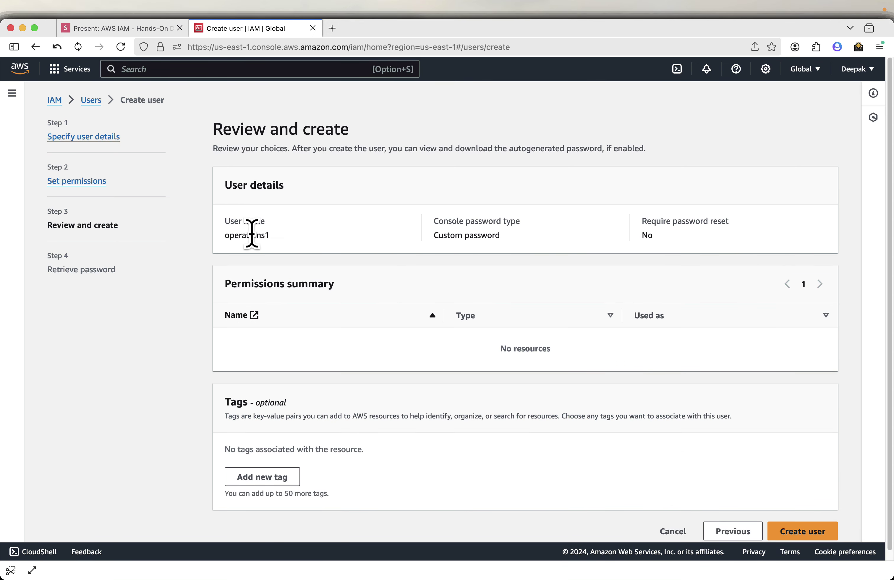
pyautogui.scroll(-1, 600, 300)
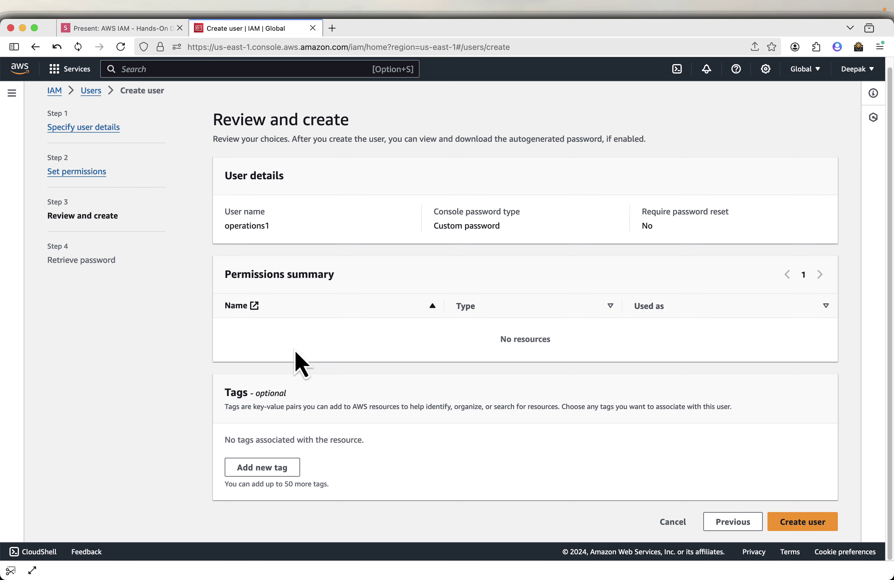
pyautogui.click(810, 524)
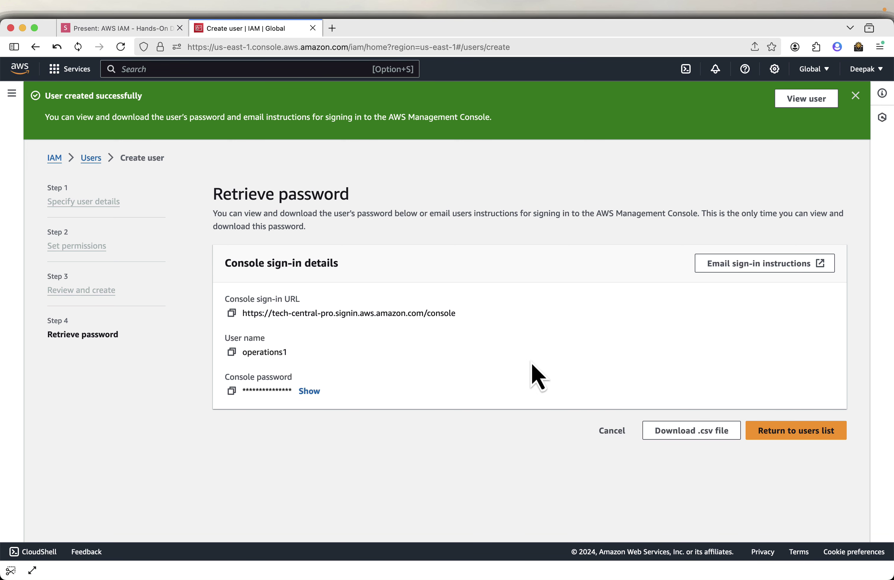
pyautogui.click(855, 95)
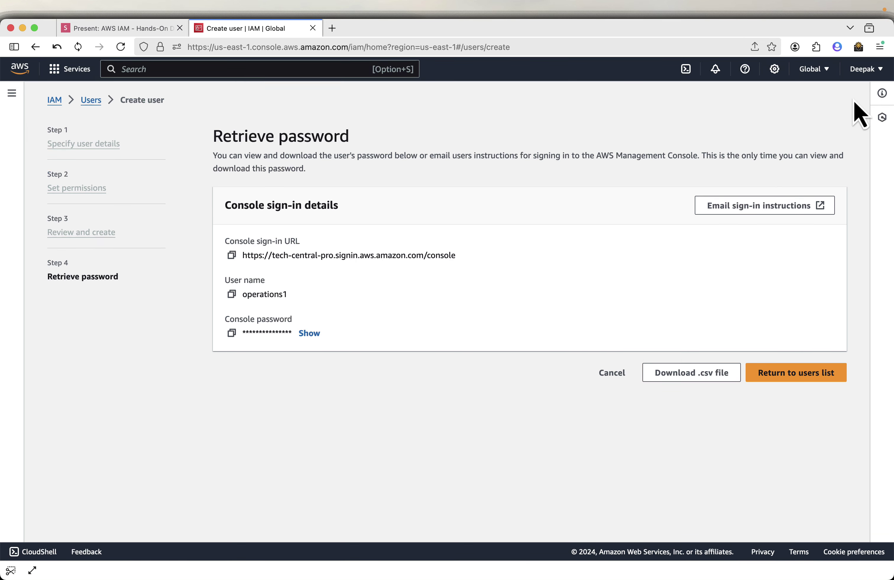
# Step: Advance the slide presentation to the Create user group slide and copy the group name Developers
pyautogui.click(106, 28)
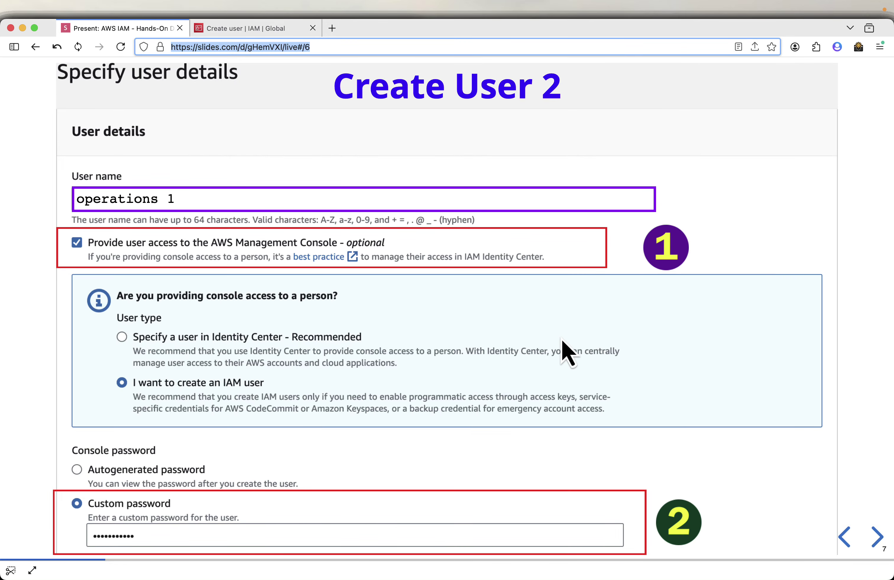
pyautogui.click(766, 390)
pyautogui.press('Right')
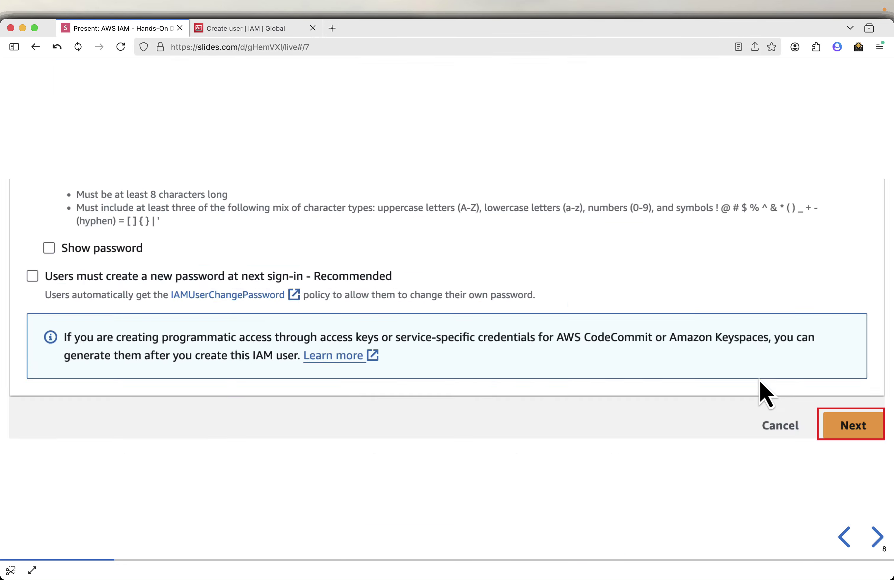
pyautogui.press('Right')
pyautogui.press('Right')
pyautogui.press('Right')
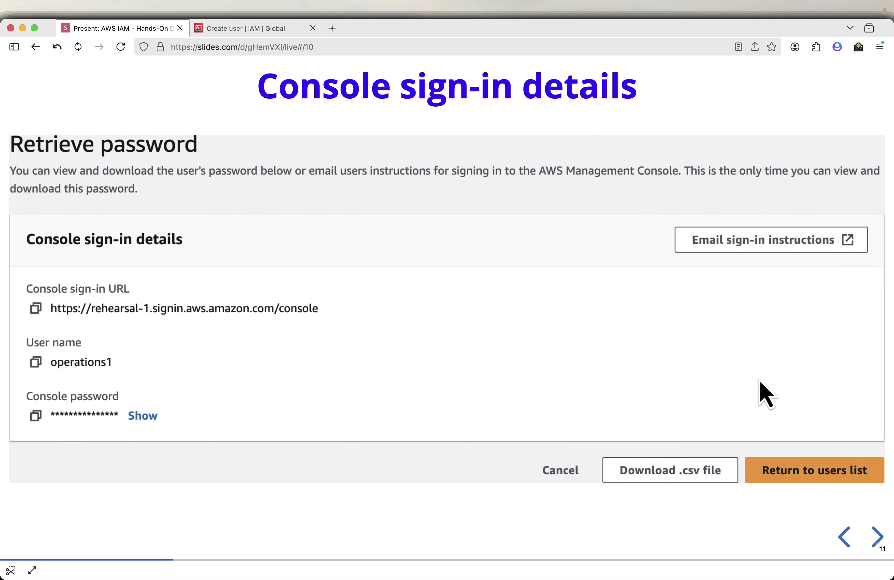
pyautogui.press('Right')
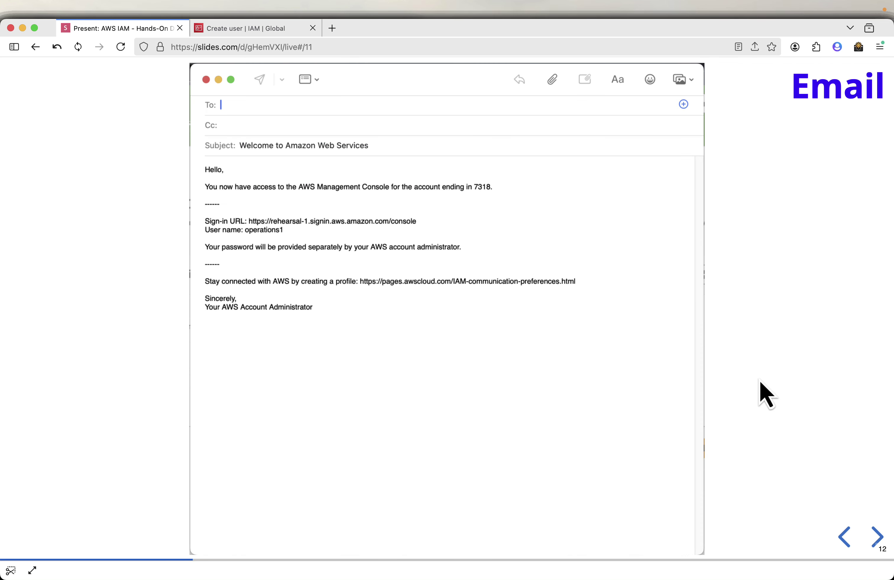
pyautogui.press('Right')
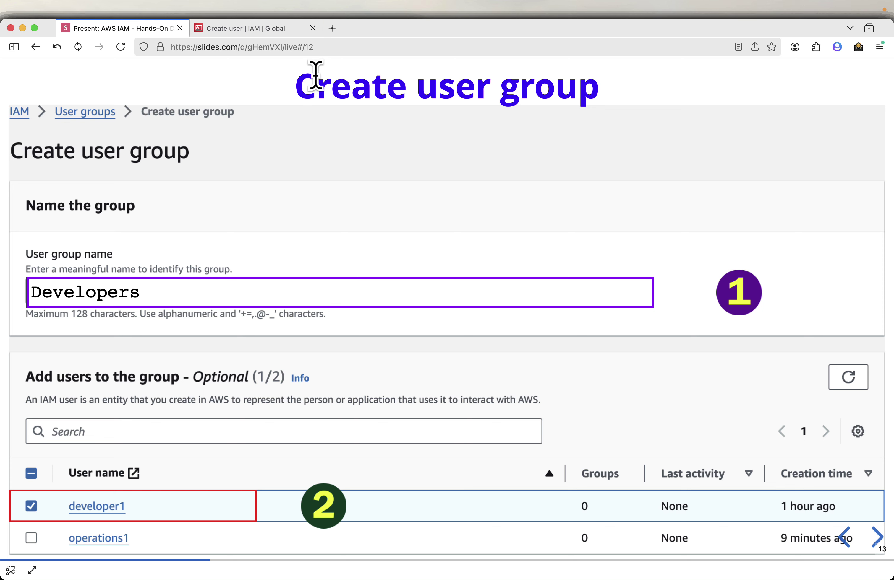
# Step: Leave operations1's sign-in details, open the IAM User groups list and start creating a group
pyautogui.click(282, 29)
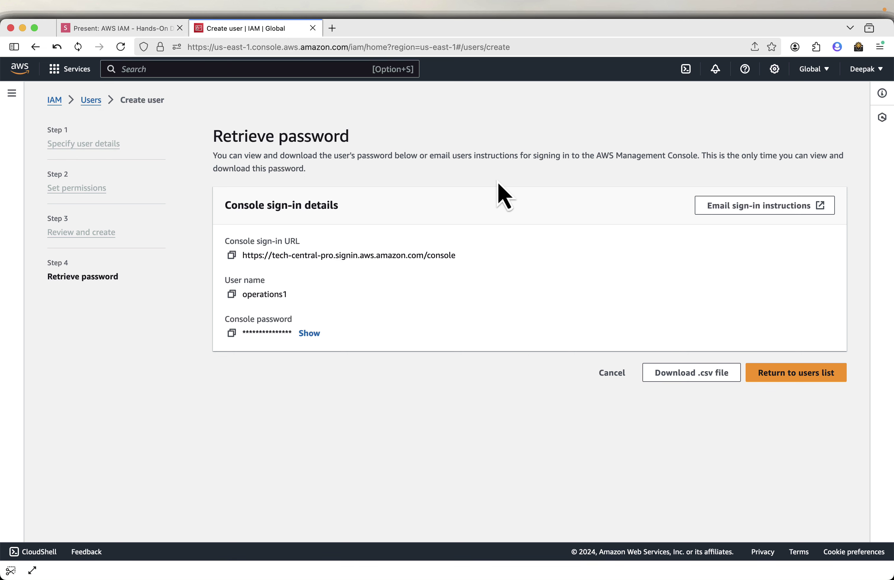
pyautogui.click(56, 100)
pyautogui.click(582, 371)
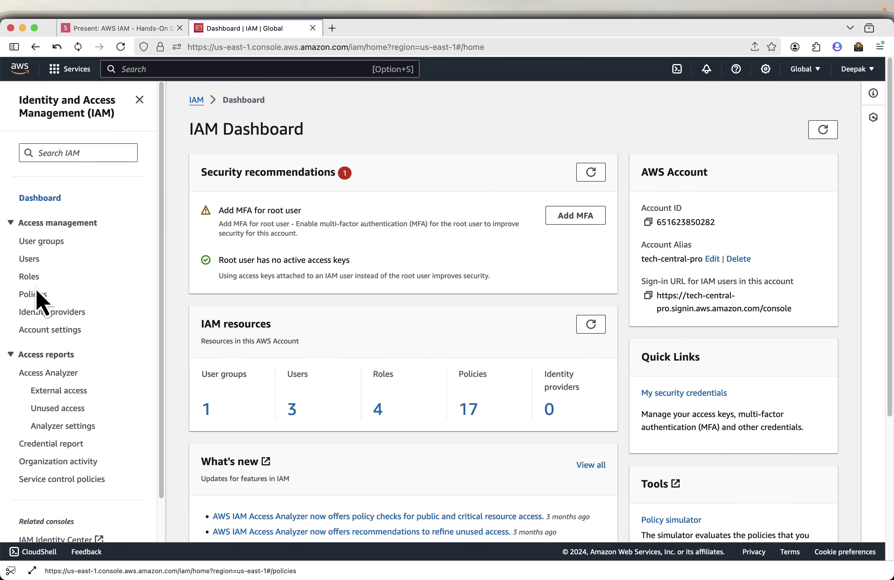
pyautogui.click(39, 246)
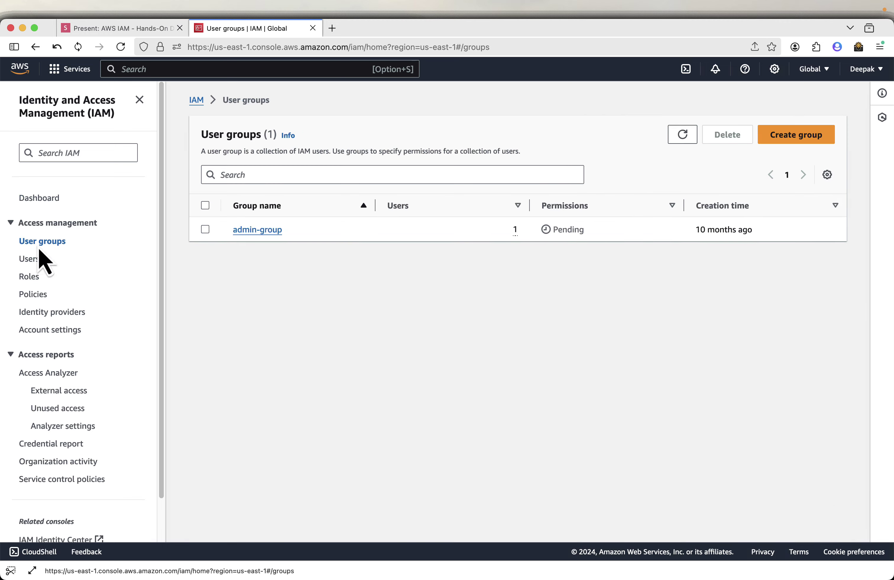
pyautogui.click(815, 141)
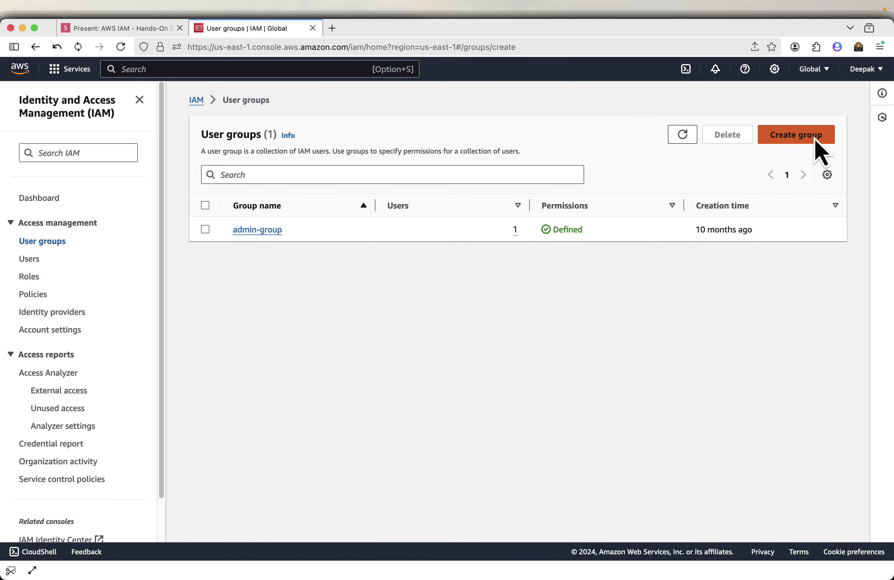
# Step: Paste Developers as the user group name
pyautogui.click(305, 232)
pyautogui.rightClick(305, 233)
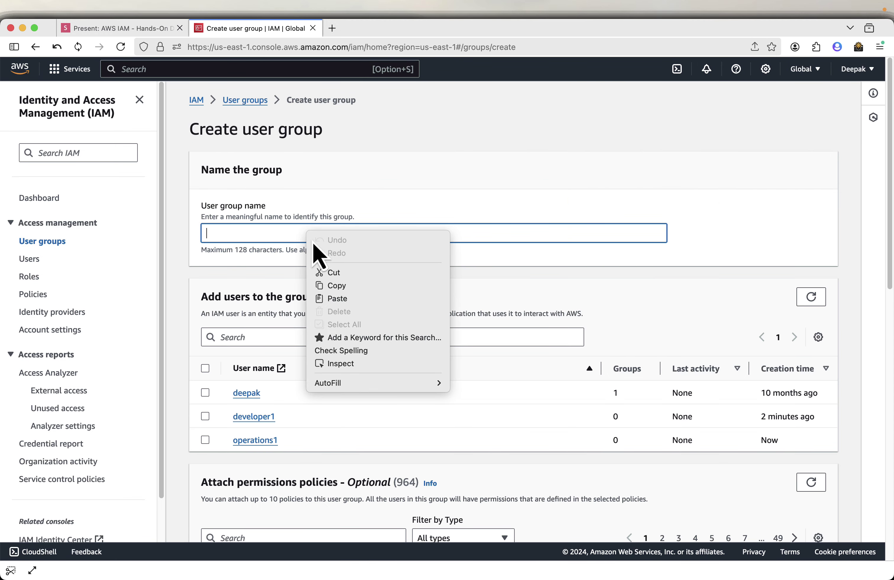
pyautogui.click(306, 298)
pyautogui.scroll(-2, 355, 393)
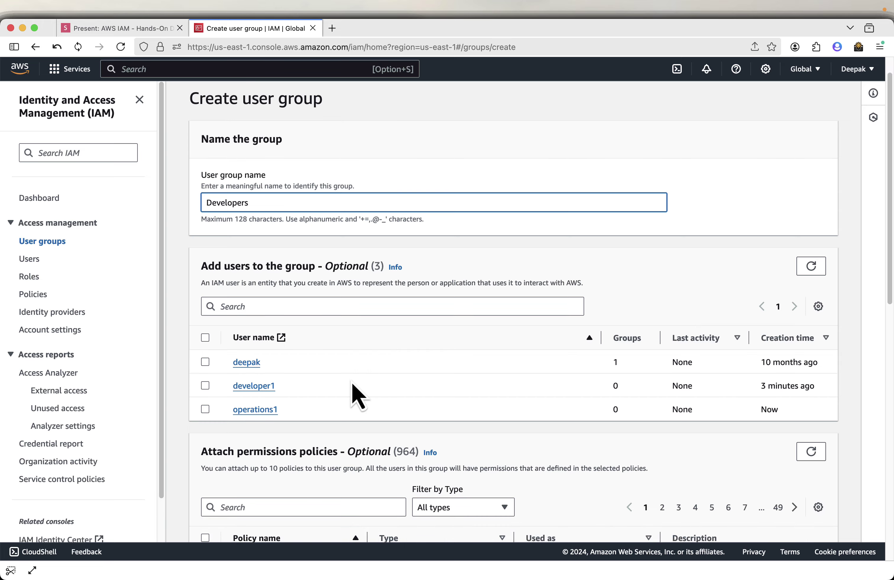
# Step: Review the slides on creating the user groups and return to the group creation form
pyautogui.click(138, 33)
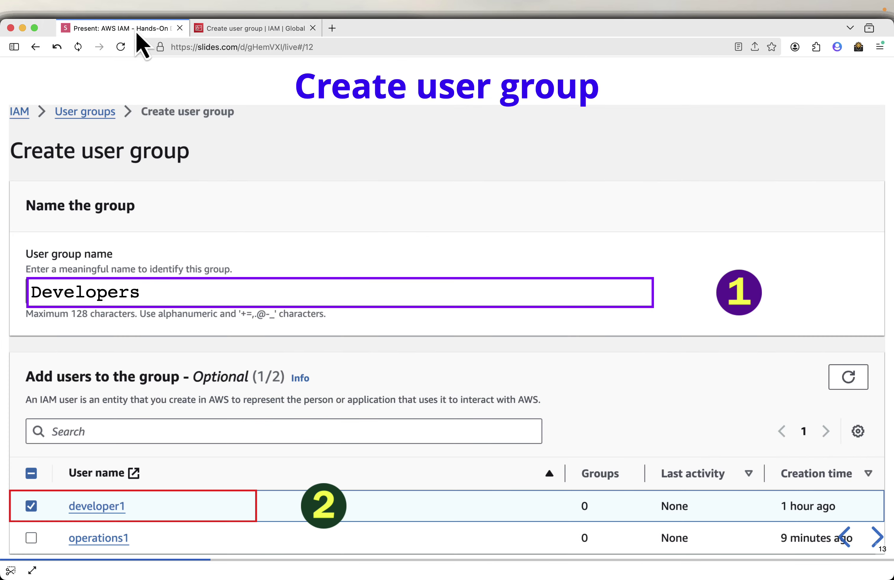
pyautogui.press('Right')
pyautogui.press('Right')
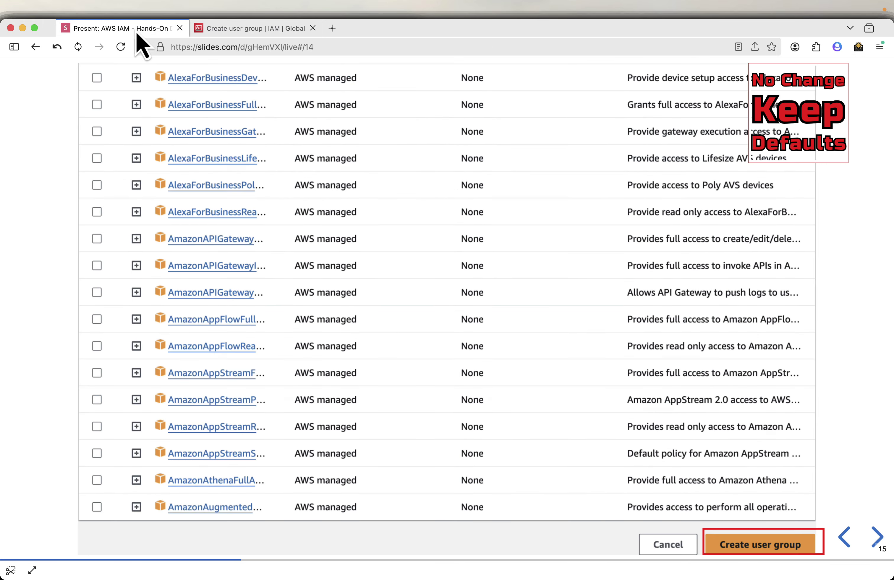
pyautogui.press('Right')
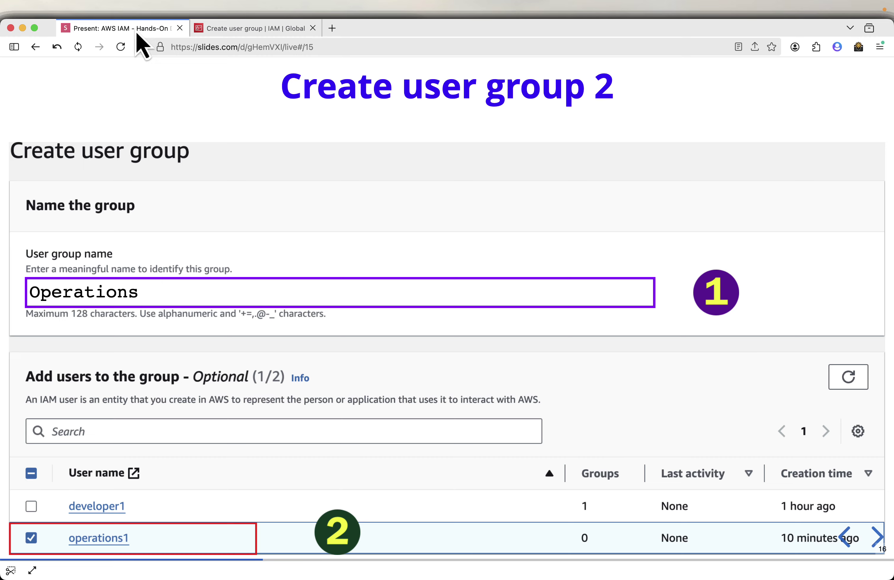
pyautogui.press('Left')
pyautogui.press('Left')
pyautogui.press('Left')
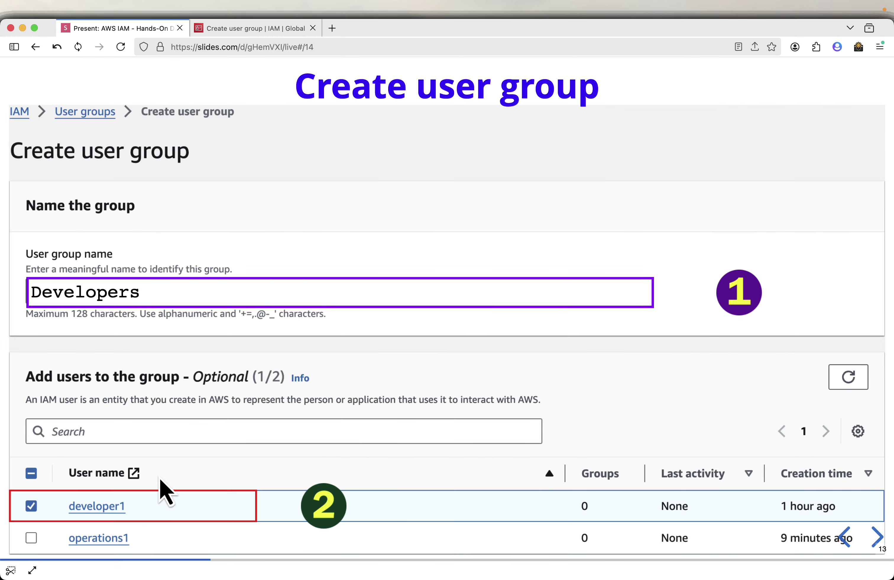
pyautogui.click(263, 28)
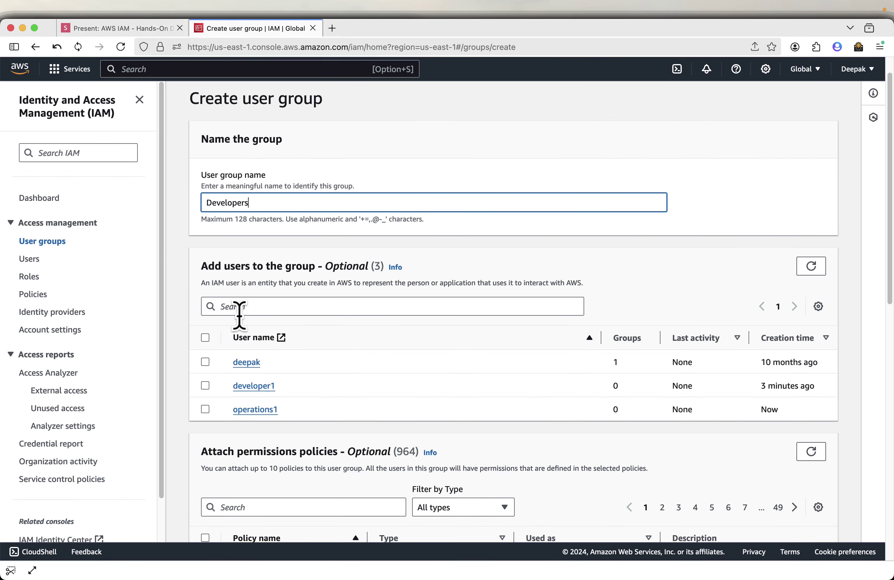
# Step: Add developer1 to the Developers group and create the group without attaching any permissions policies
pyautogui.click(208, 388)
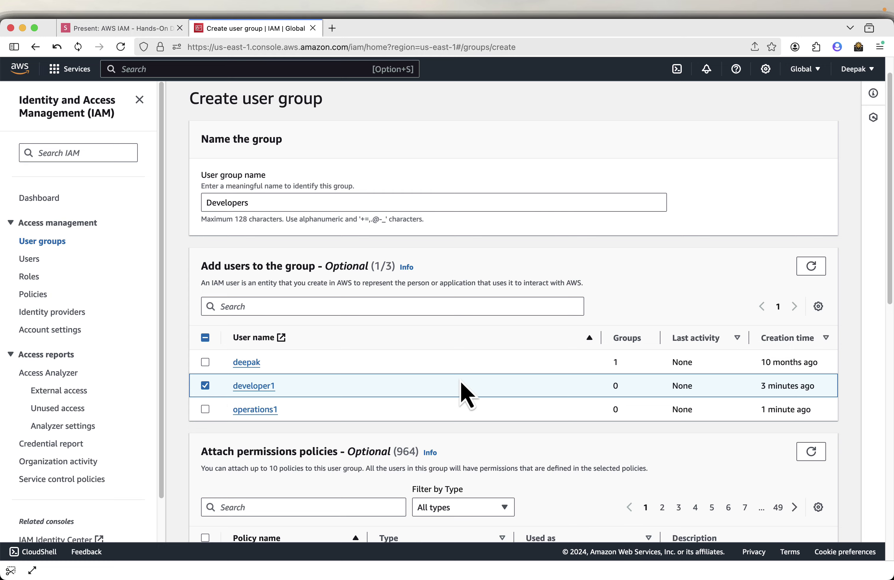
pyautogui.scroll(-2, 460, 392)
pyautogui.scroll(-2, 465, 394)
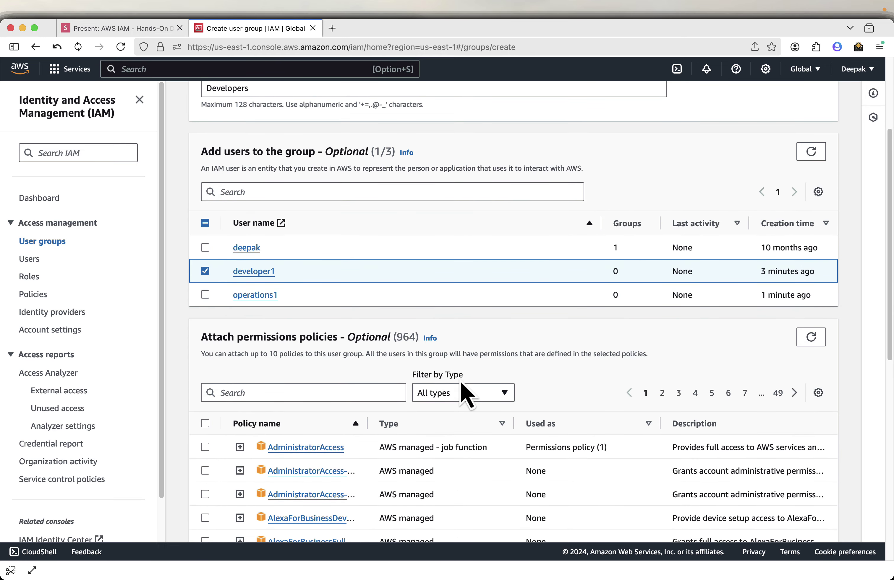
pyautogui.scroll(5, 465, 399)
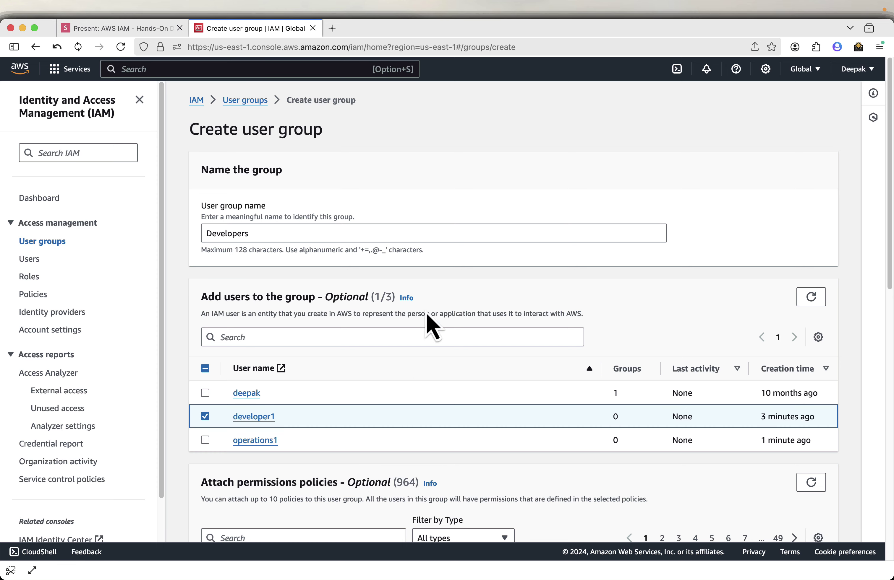
pyautogui.scroll(-1, 574, 415)
pyautogui.scroll(-10, 575, 416)
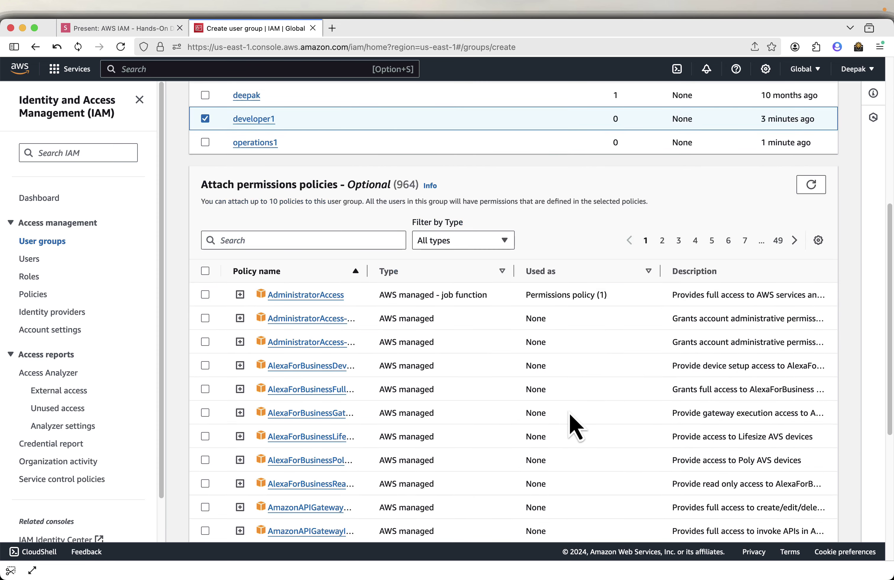
pyautogui.scroll(-1, 571, 416)
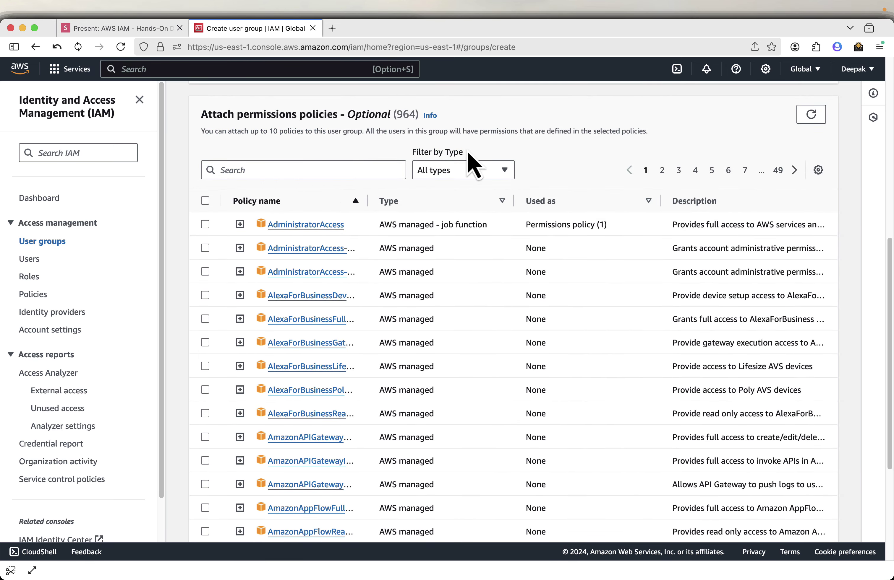
pyautogui.scroll(-6, 579, 324)
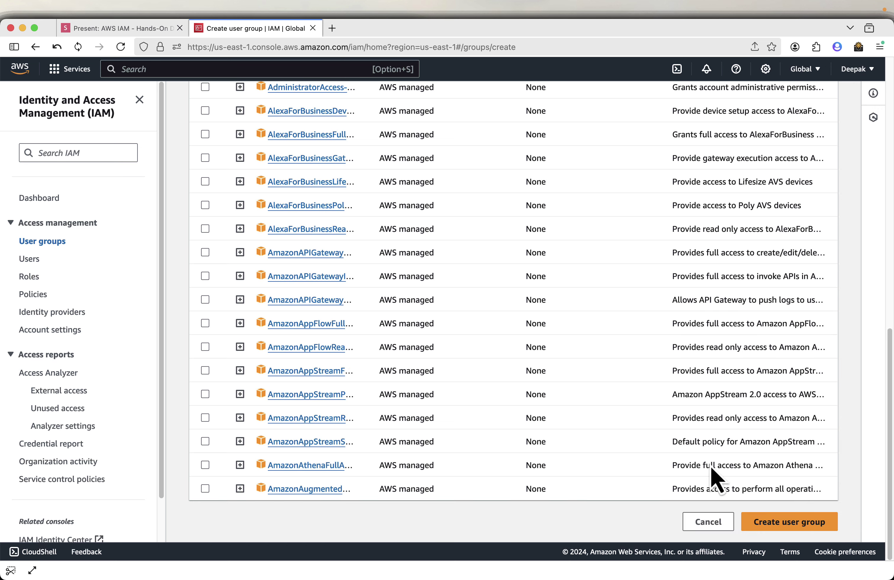
pyautogui.click(761, 520)
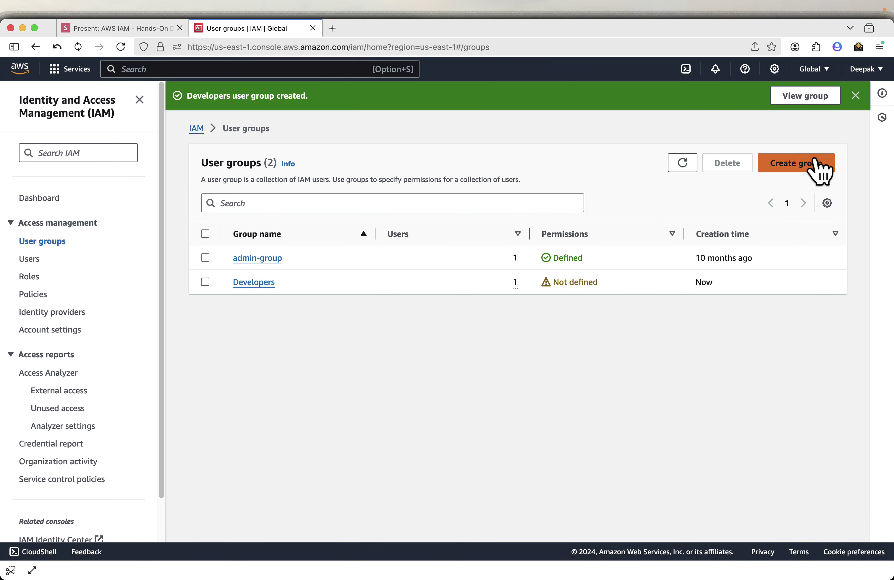
# Step: Start creating another user group and name it Operations, copying the name from the Create user group 2 slide
pyautogui.click(793, 168)
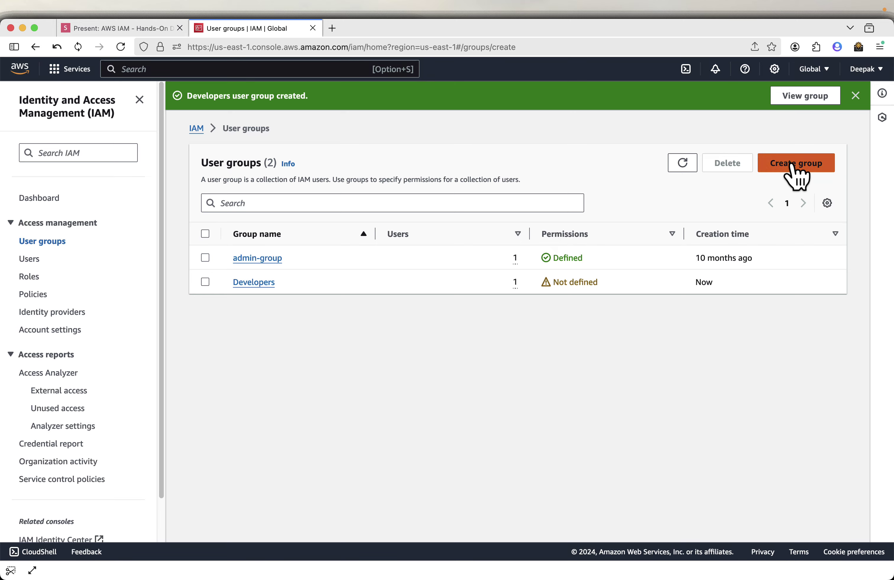
pyautogui.click(310, 237)
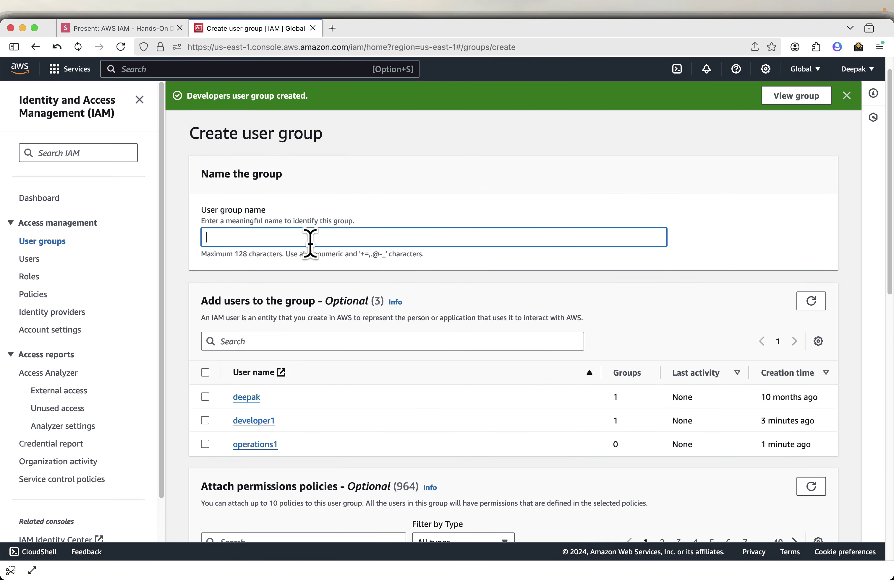
pyautogui.click(135, 30)
pyautogui.press('Right')
pyautogui.press('Right')
pyautogui.press('Right')
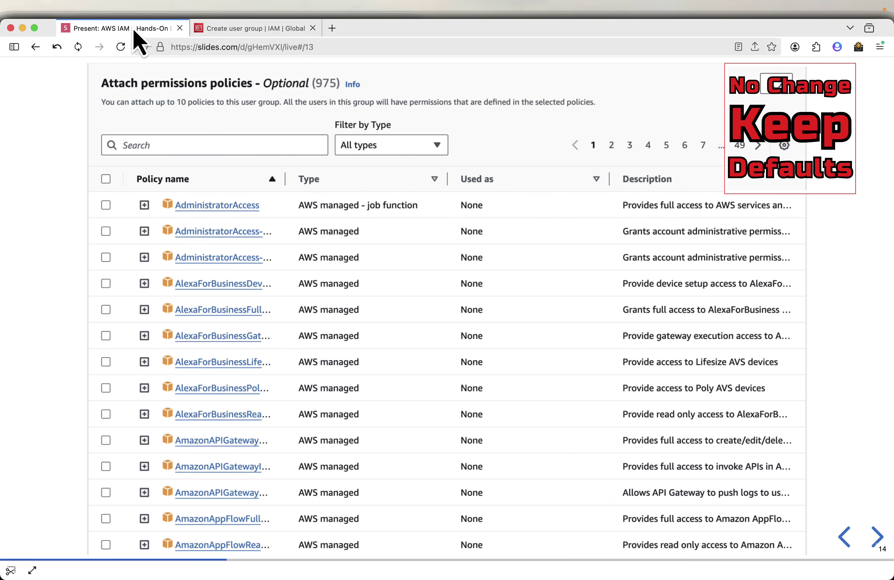
pyautogui.moveTo(640, 291)
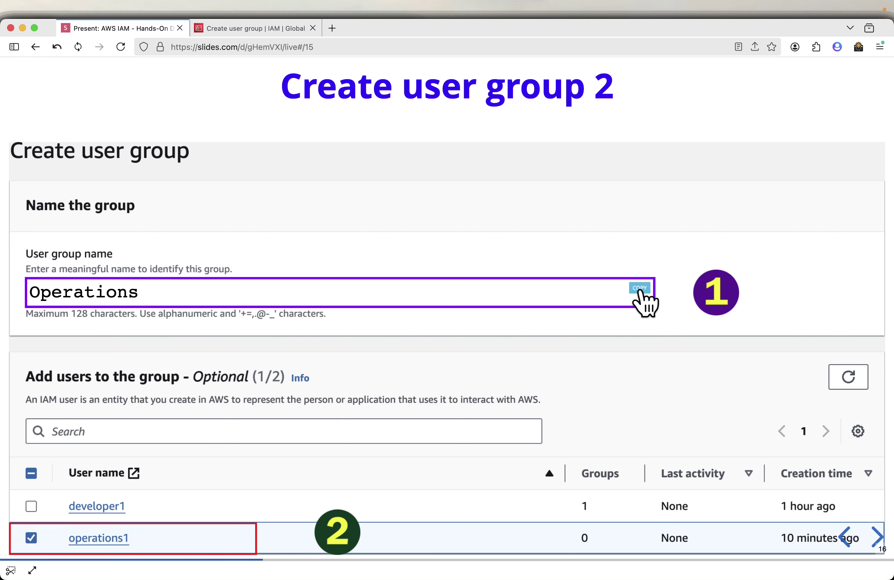
pyautogui.click(267, 30)
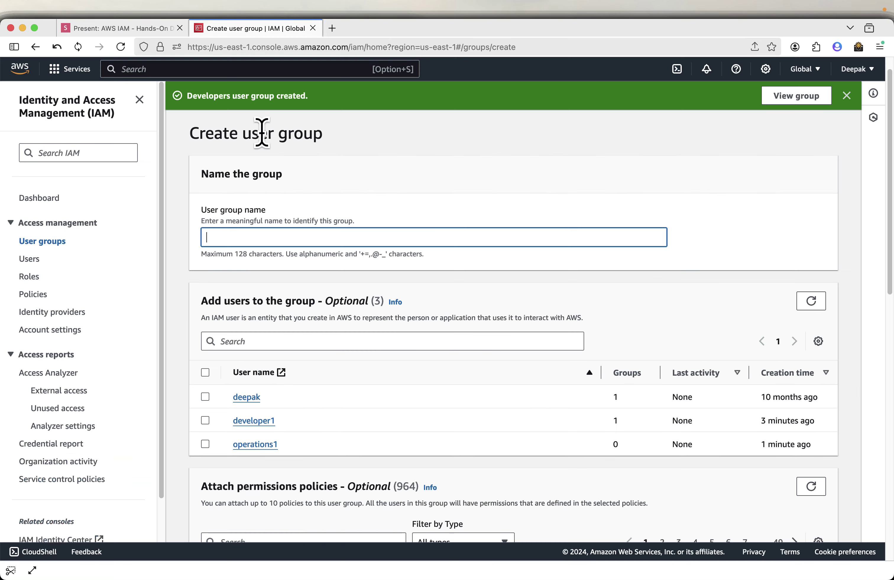
# Step: Add operations1 to the Operations group and create the group without attaching any permissions policies
pyautogui.click(205, 445)
pyautogui.scroll(-5, 399, 443)
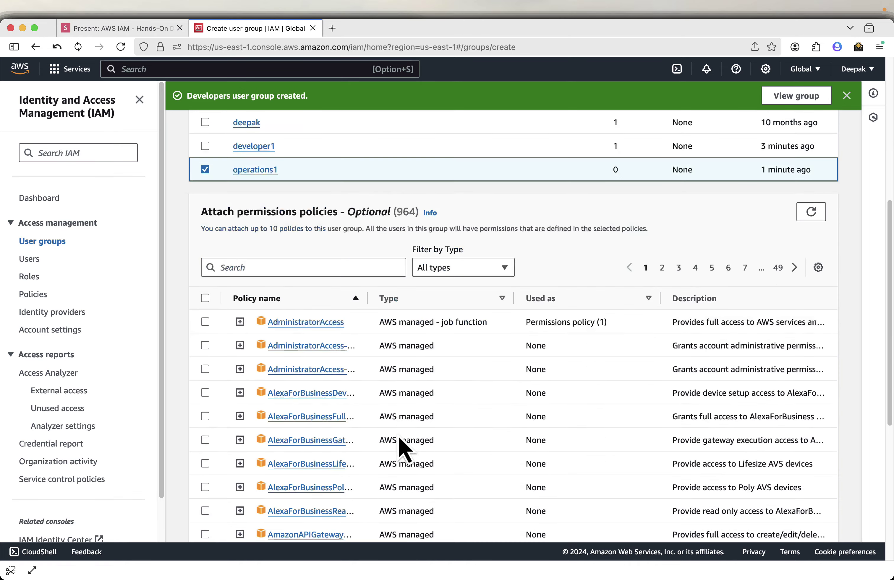
pyautogui.scroll(-7, 399, 443)
pyautogui.scroll(3, 375, 275)
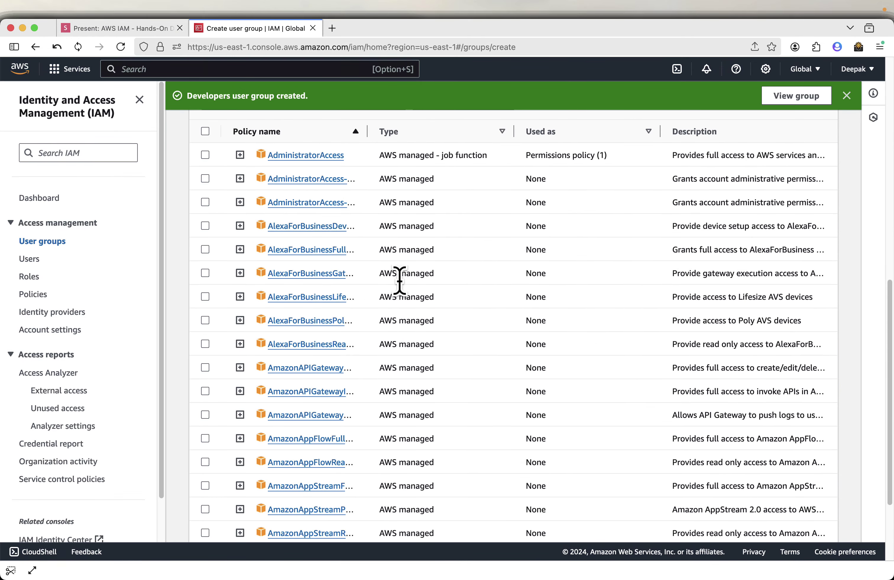
pyautogui.scroll(3, 411, 301)
pyautogui.scroll(-6, 421, 321)
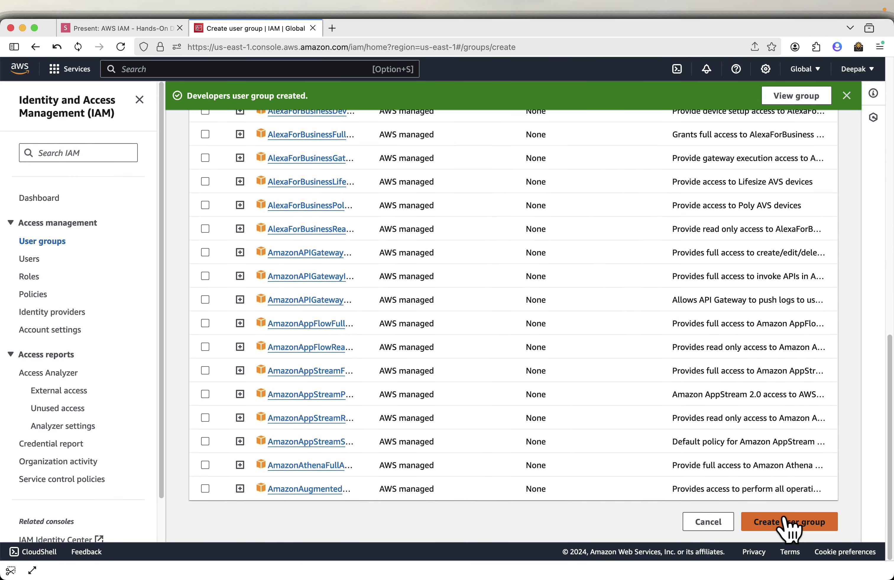
pyautogui.click(784, 520)
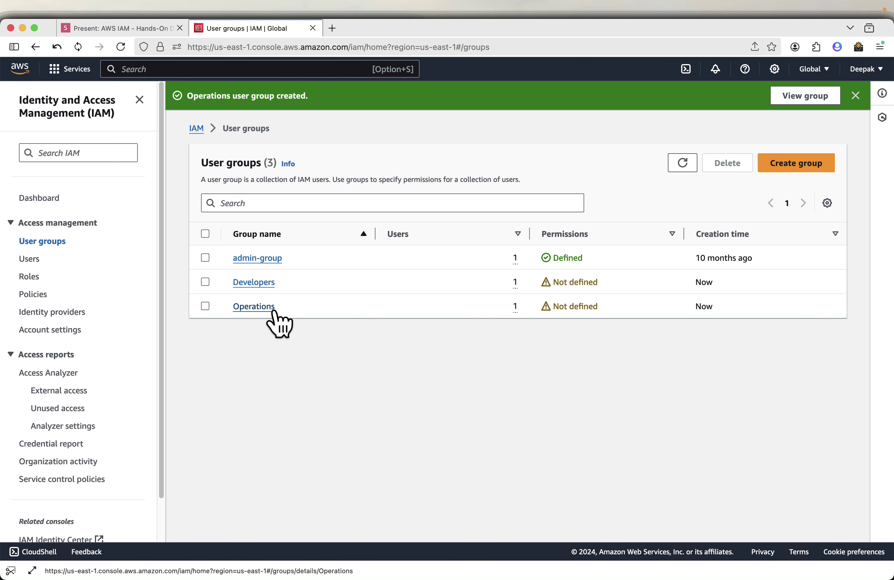
# Step: Advance the slides to Create bucket for Test Policy and copy the bucket name my-company-data-719246
pyautogui.click(125, 33)
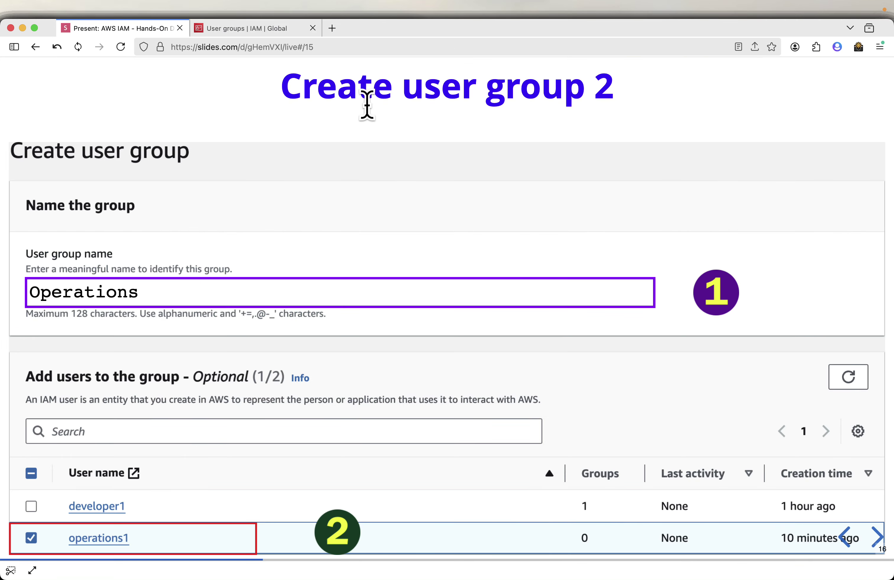
pyautogui.press('Right')
pyautogui.press('Right')
pyautogui.press('Right')
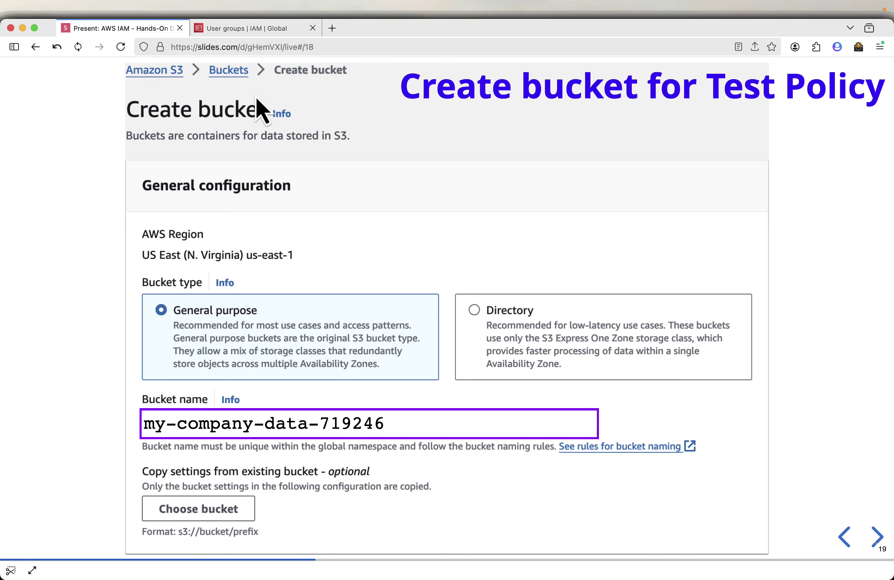
# Step: Search the AWS services for s3 and open the S3 console in a new browser tab
pyautogui.click(257, 32)
pyautogui.click(245, 69)
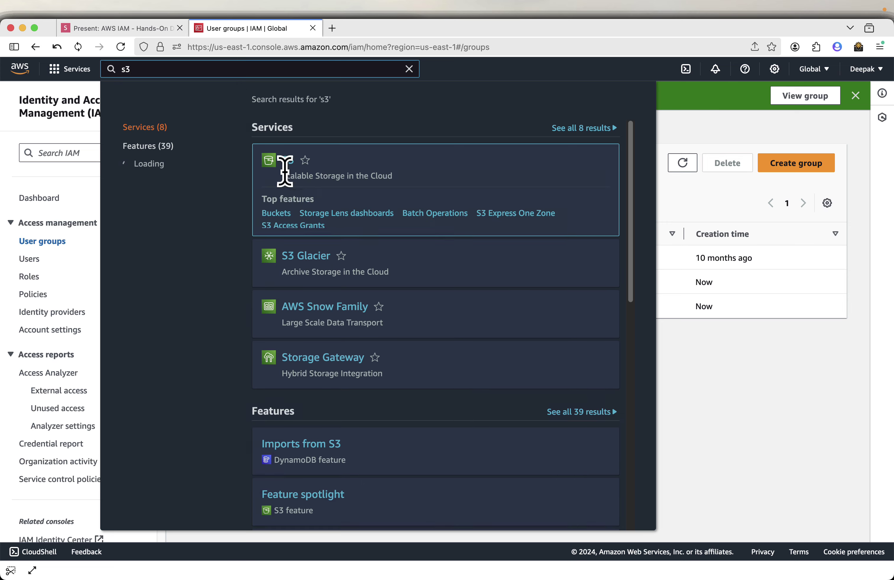
pyautogui.rightClick(289, 160)
pyautogui.click(342, 170)
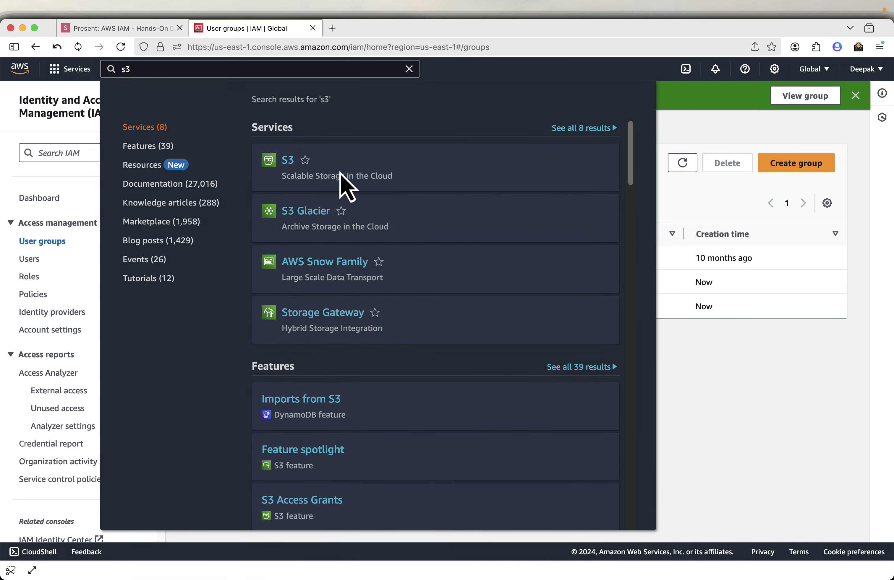
pyautogui.click(381, 34)
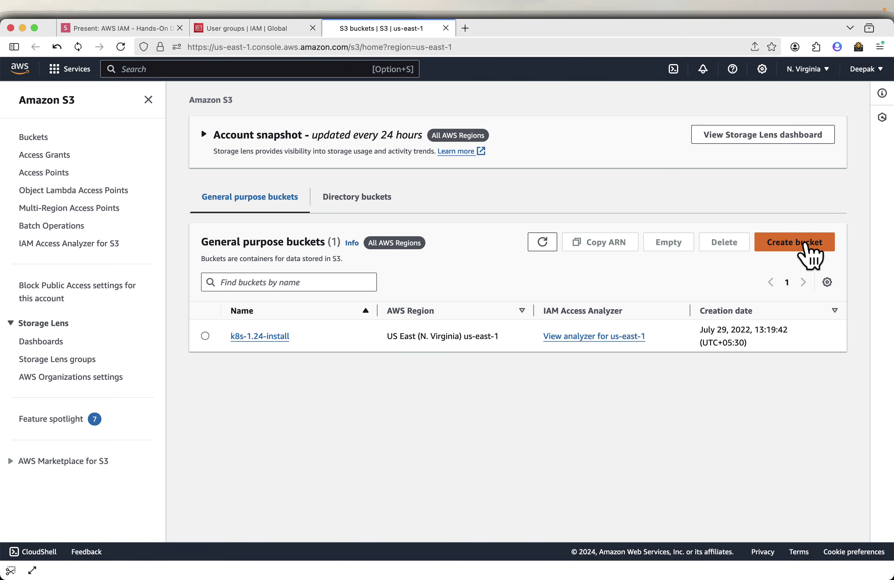
# Step: Create a general purpose S3 bucket named my-company-data-719246, leaving all other settings at their defaults
pyautogui.click(804, 245)
pyautogui.click(185, 358)
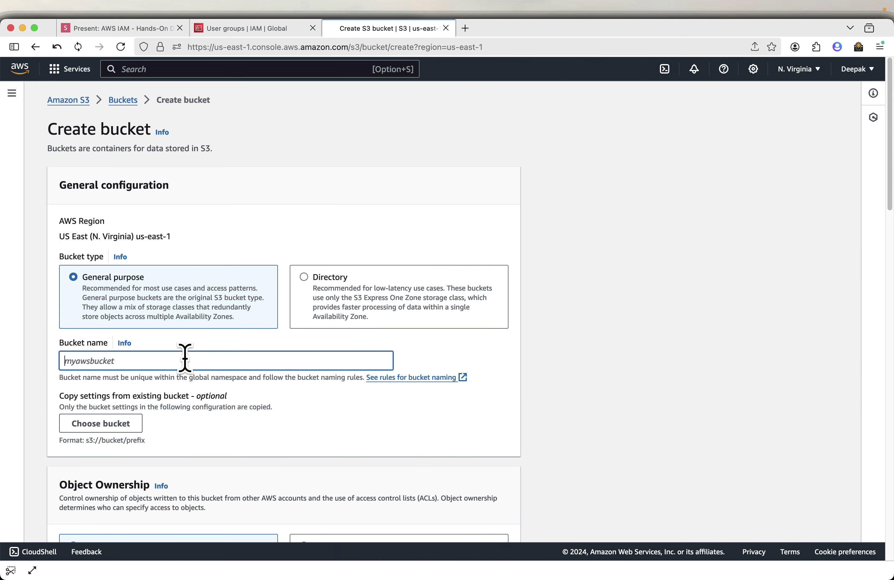
pyautogui.press('super+v')
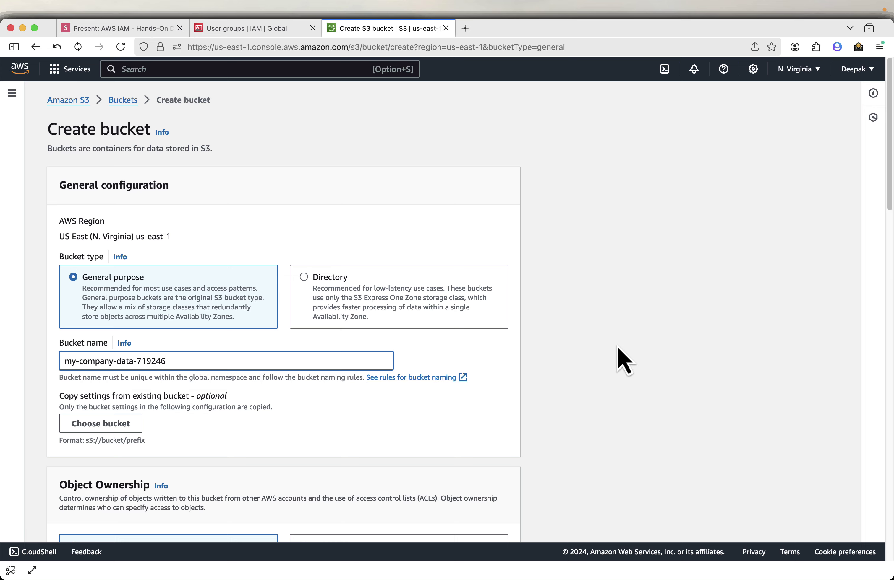
pyautogui.scroll(-20, 618, 350)
pyautogui.scroll(-3, 622, 360)
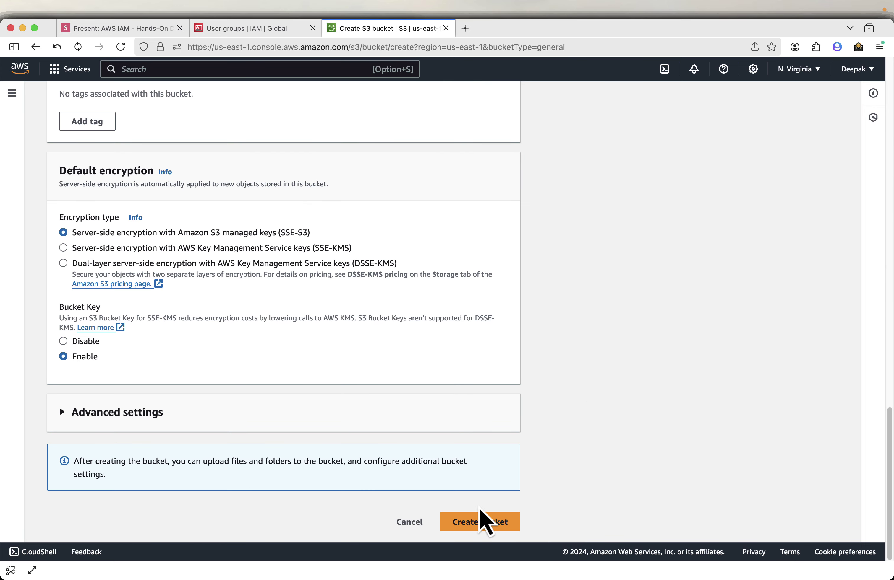
pyautogui.click(481, 523)
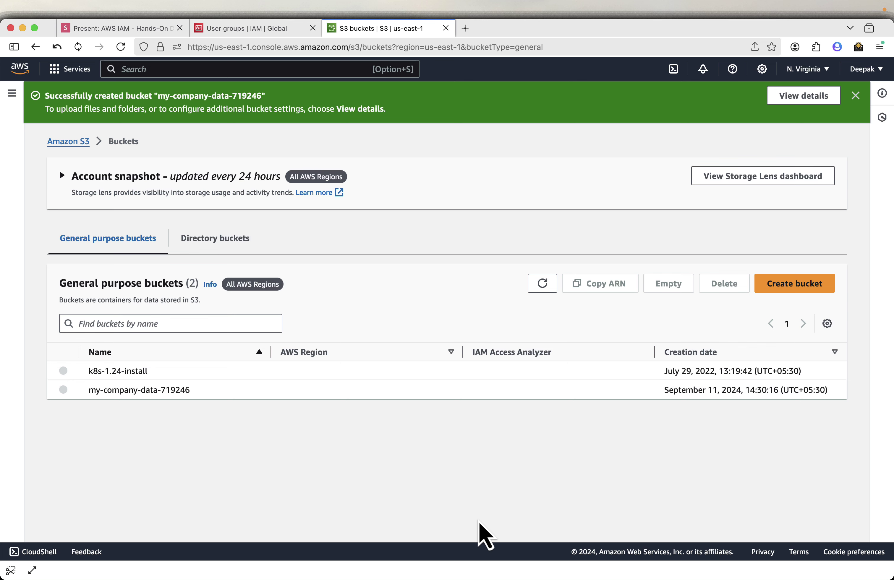
# Step: Advance the slides to Create Policy 1 and read through its S3 permissions JSON
pyautogui.click(113, 32)
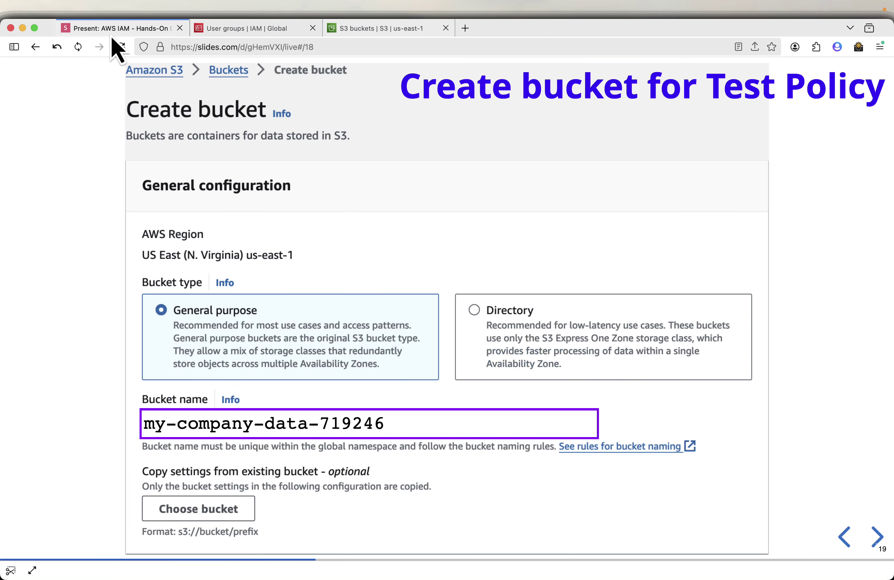
pyautogui.press('Right')
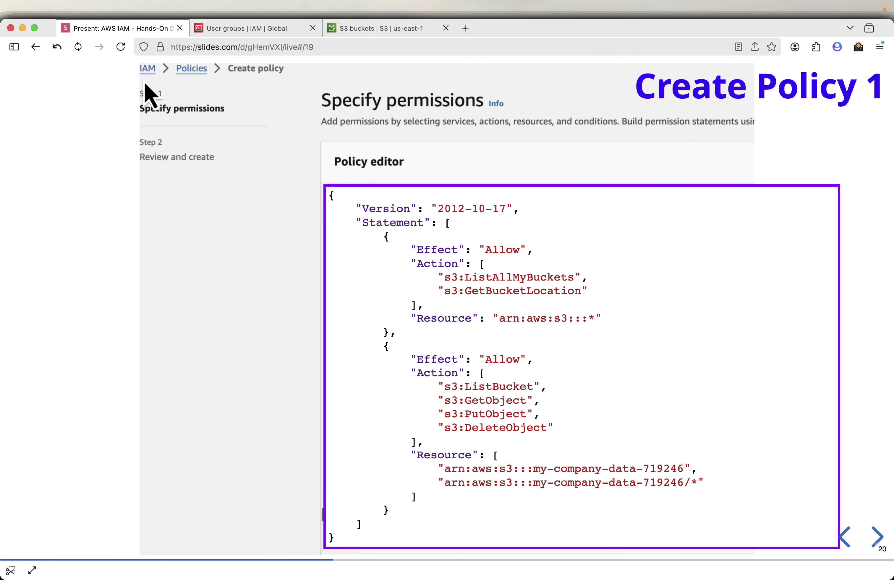
pyautogui.moveTo(526, 319)
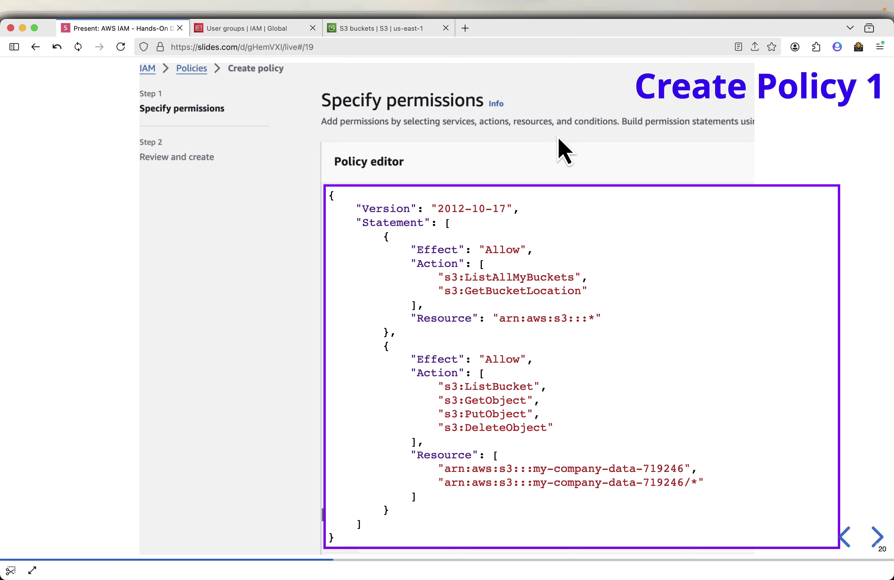
# Step: Return to the IAM console, open the Policies list and start creating a policy
pyautogui.click(249, 29)
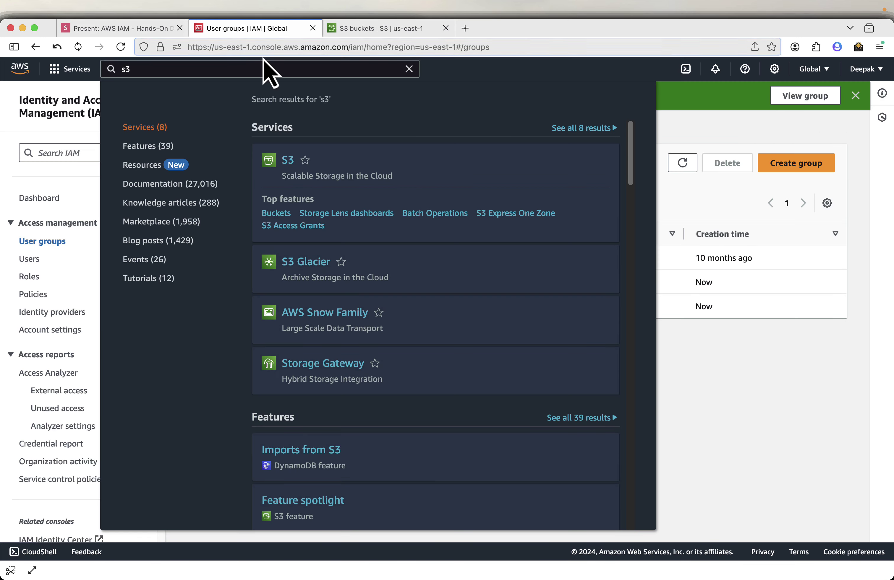
pyautogui.click(691, 373)
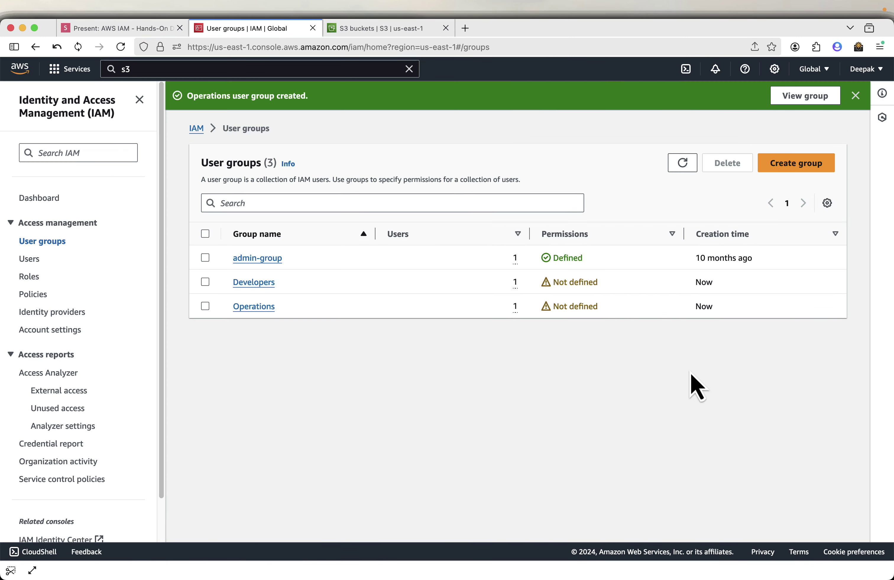
pyautogui.click(23, 298)
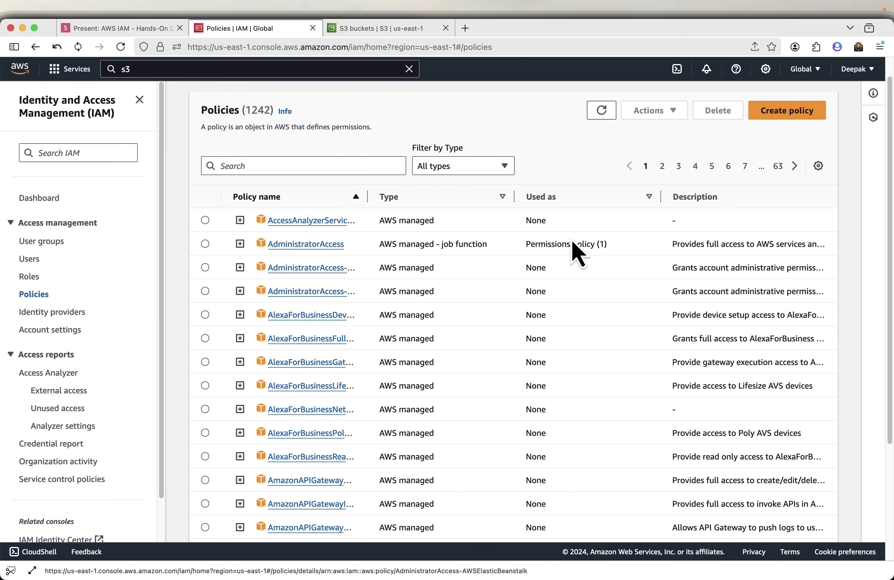
pyautogui.click(785, 113)
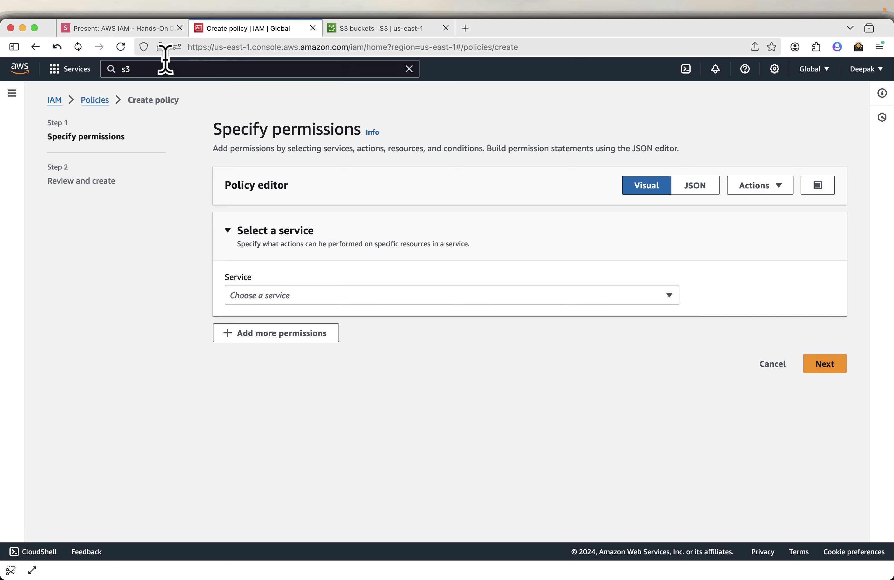
# Step: Replace the default JSON policy document with the Create Policy 1 JSON copied from the slides, granting S3 access to my-company-data-719246
pyautogui.click(130, 30)
pyautogui.moveTo(763, 378)
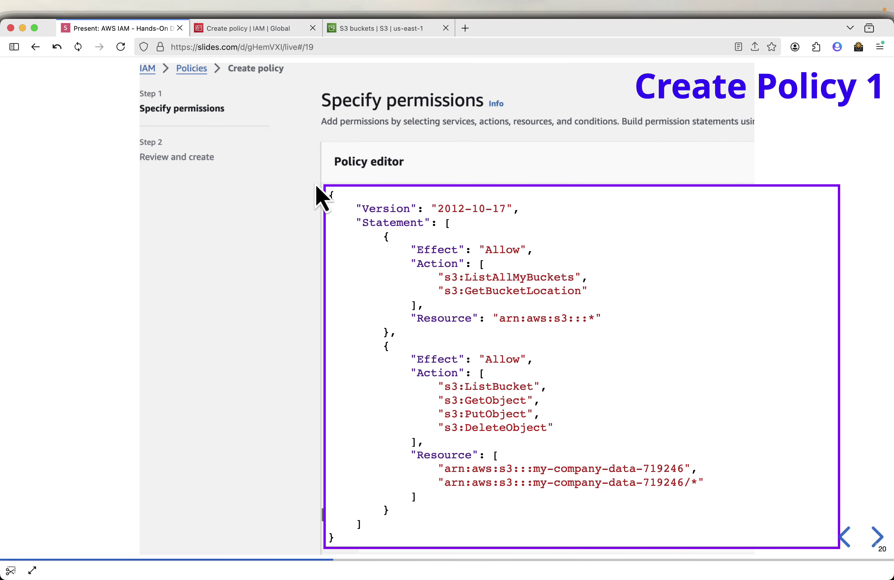
pyautogui.click(253, 30)
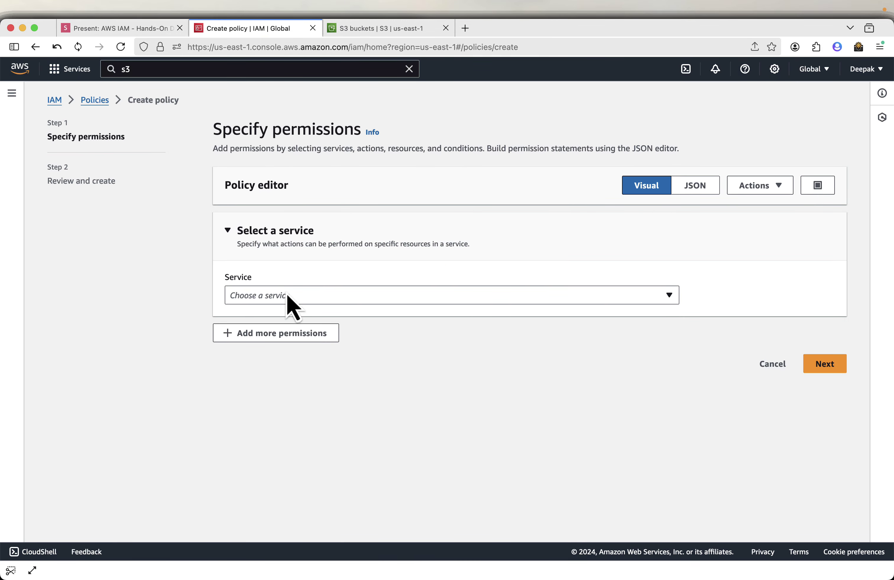
pyautogui.click(698, 186)
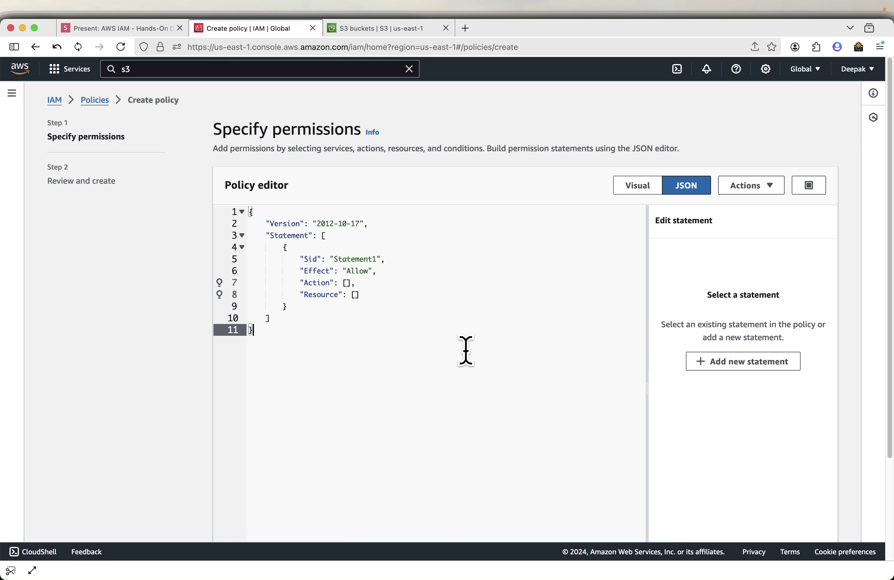
pyautogui.press('super+a')
pyautogui.press('BackSpace')
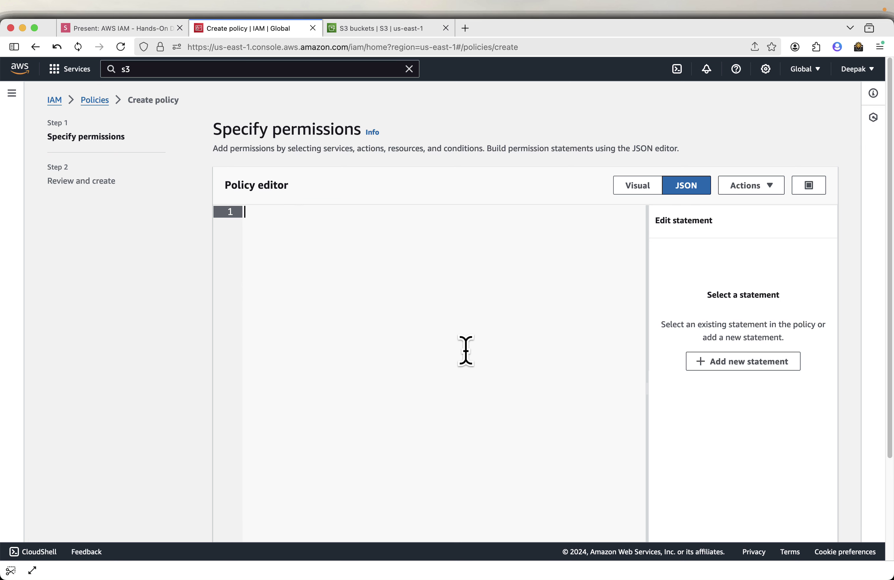
pyautogui.press('super+v')
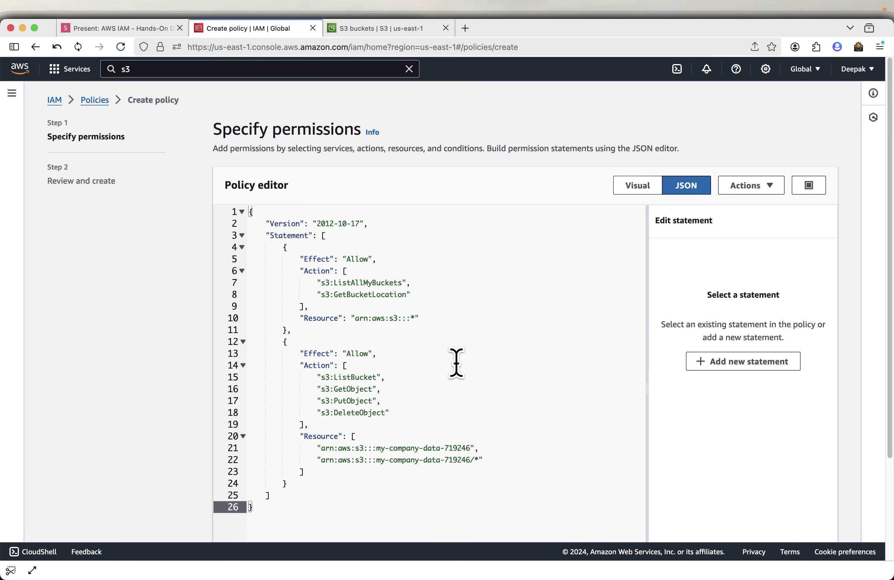
# Step: Proceed to the policy's Review and create page and look over its defined permissions and tags
pyautogui.scroll(-3, 456, 363)
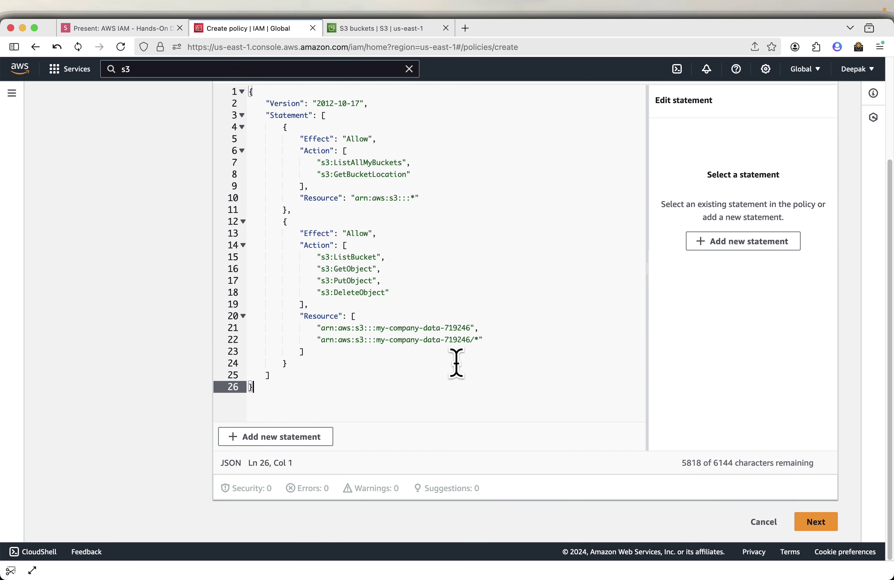
pyautogui.click(823, 524)
pyautogui.scroll(-5, 827, 533)
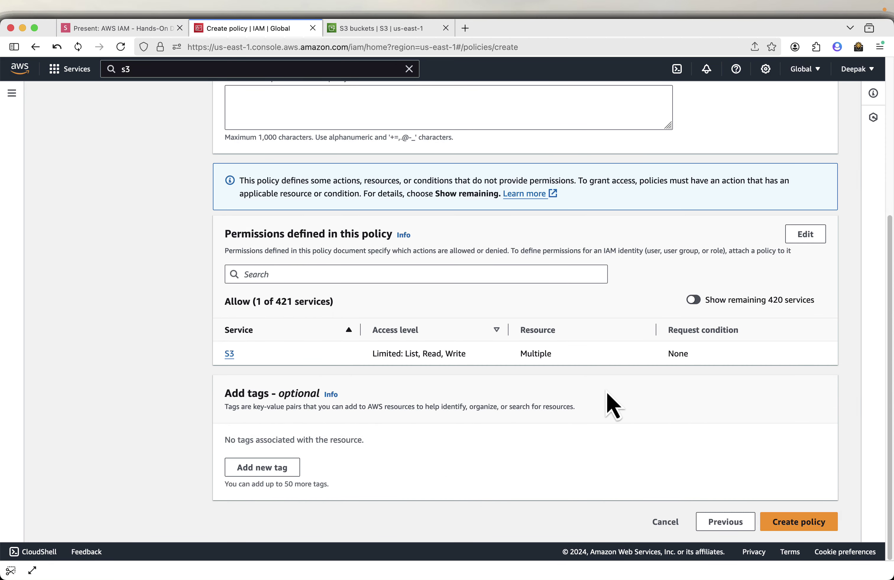
pyautogui.scroll(5, 412, 394)
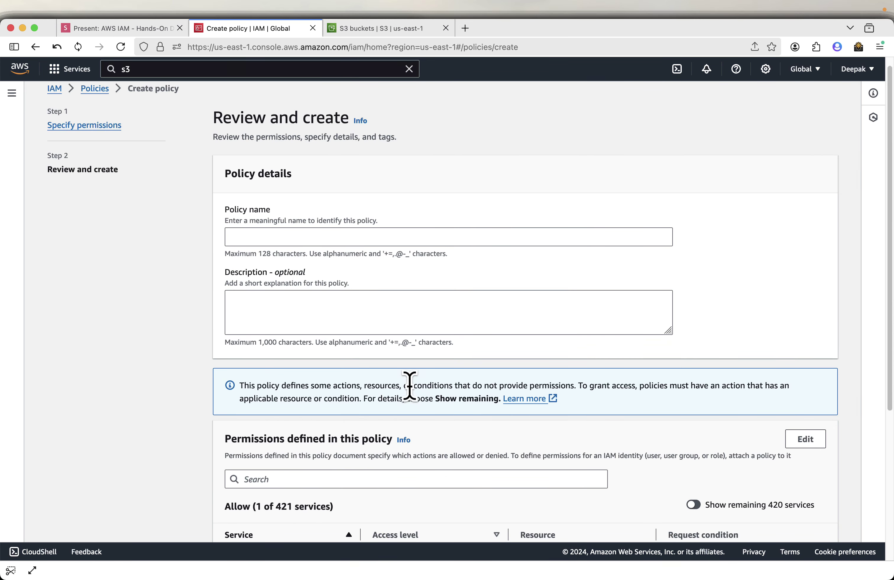
# Step: Name the new policy DeveloperS3Access, copying the name from the Review and create slide
pyautogui.click(293, 239)
pyautogui.click(126, 32)
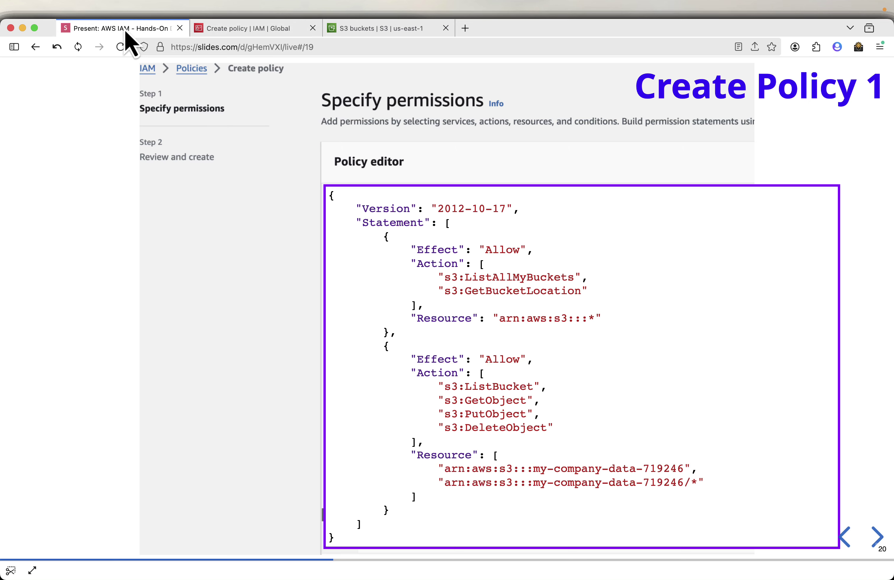
pyautogui.press('Right')
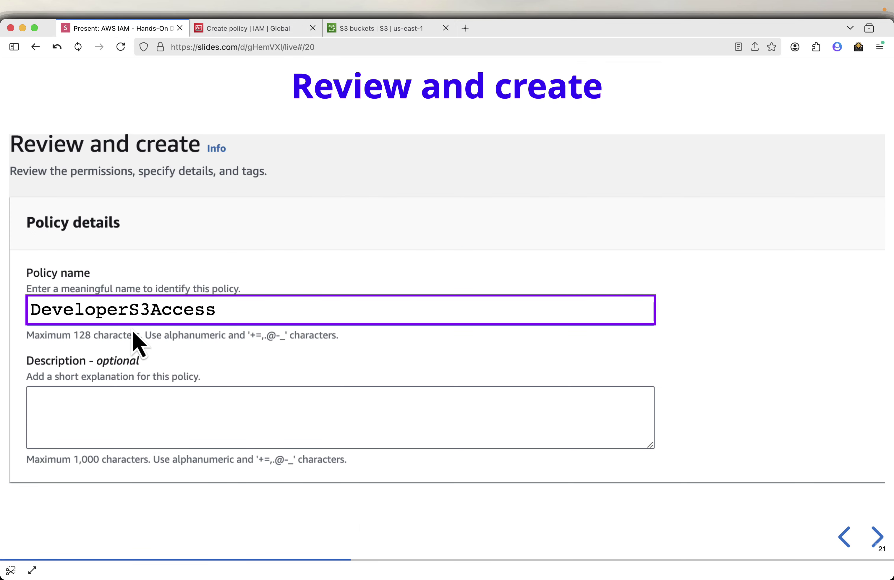
pyautogui.click(641, 306)
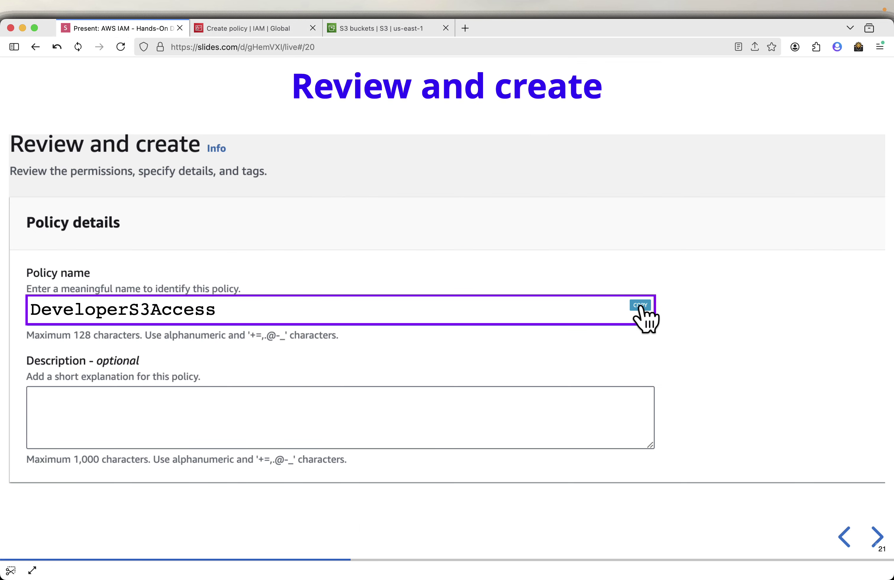
pyautogui.click(263, 30)
pyautogui.rightClick(292, 239)
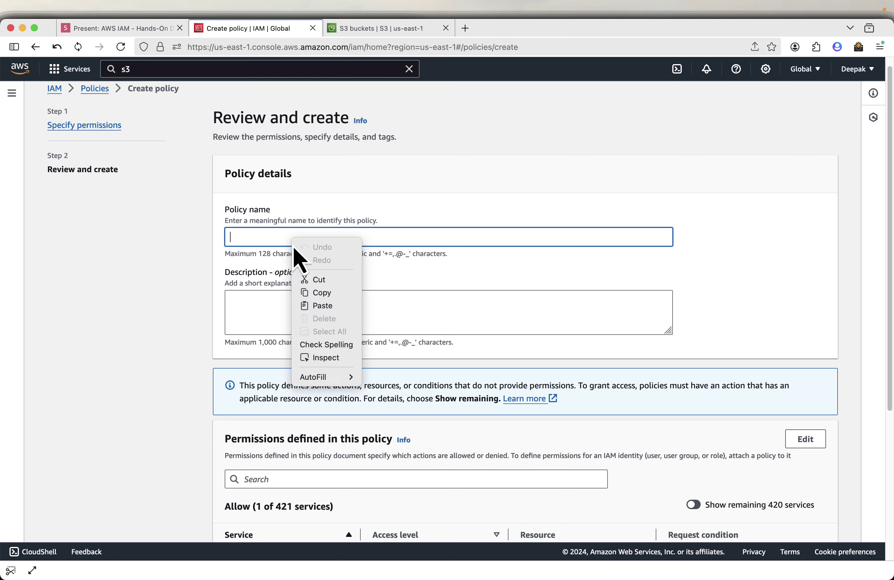
pyautogui.click(318, 306)
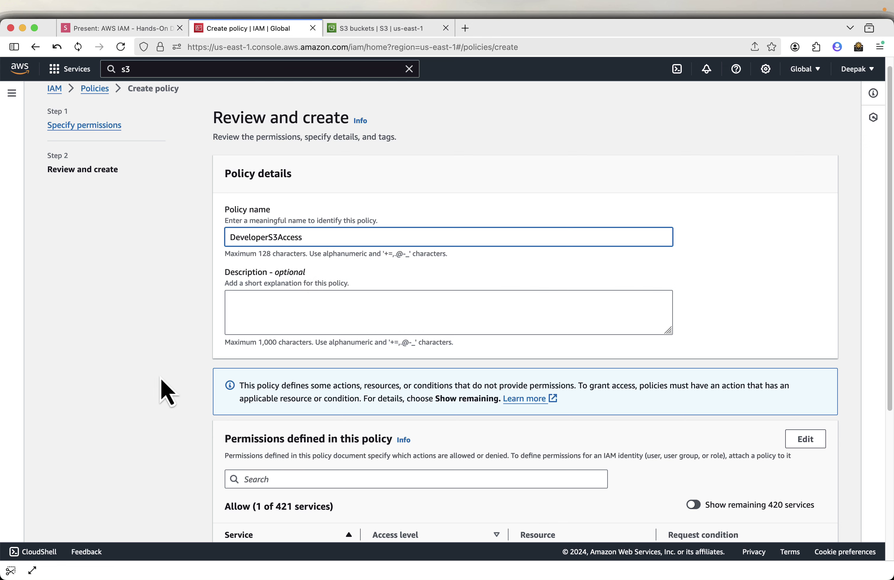
# Step: Look over the rest of the review page and create the DeveloperS3Access policy
pyautogui.scroll(-5, 162, 389)
pyautogui.scroll(5, 451, 350)
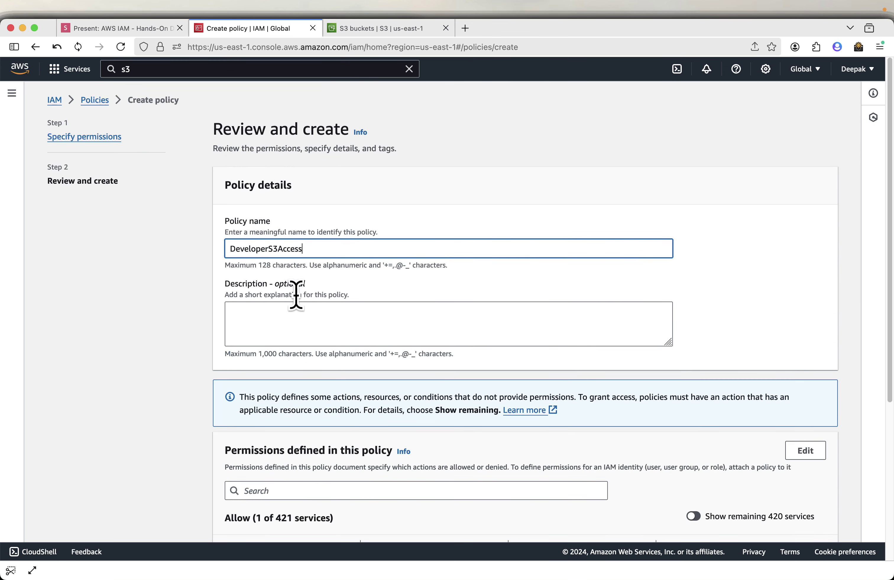
pyautogui.scroll(-5, 489, 340)
pyautogui.click(797, 523)
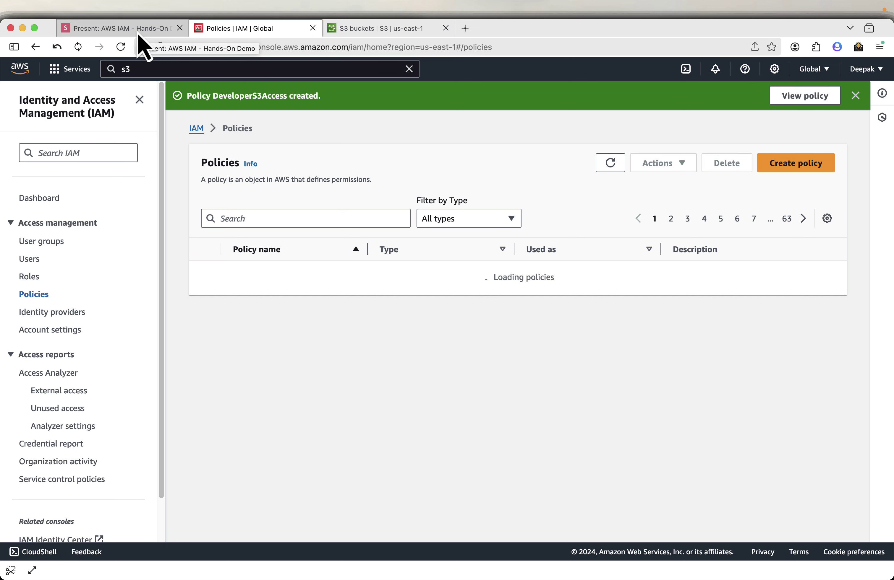
# Step: Advance the slides to Attach Policy to Developers Group, read the instructions and return to the IAM console
pyautogui.click(138, 33)
pyautogui.press('Right')
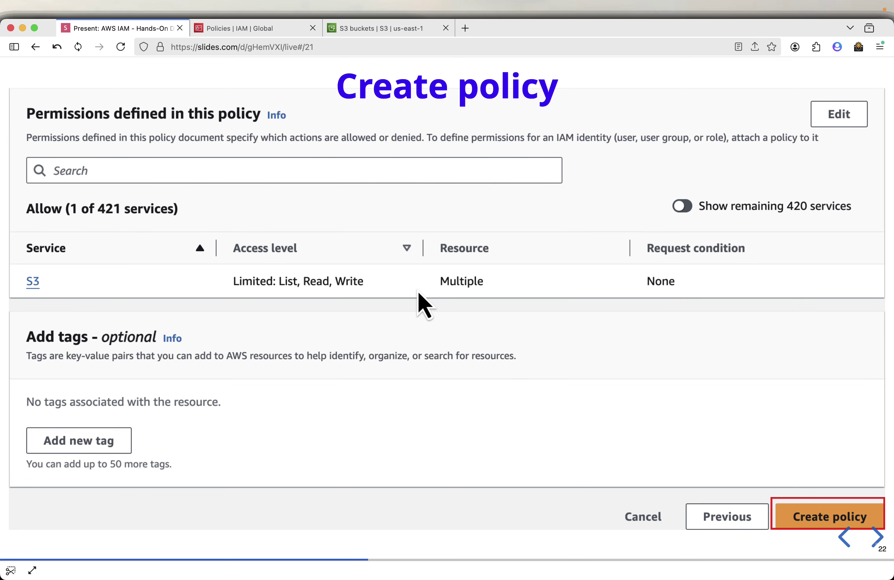
pyautogui.click(875, 537)
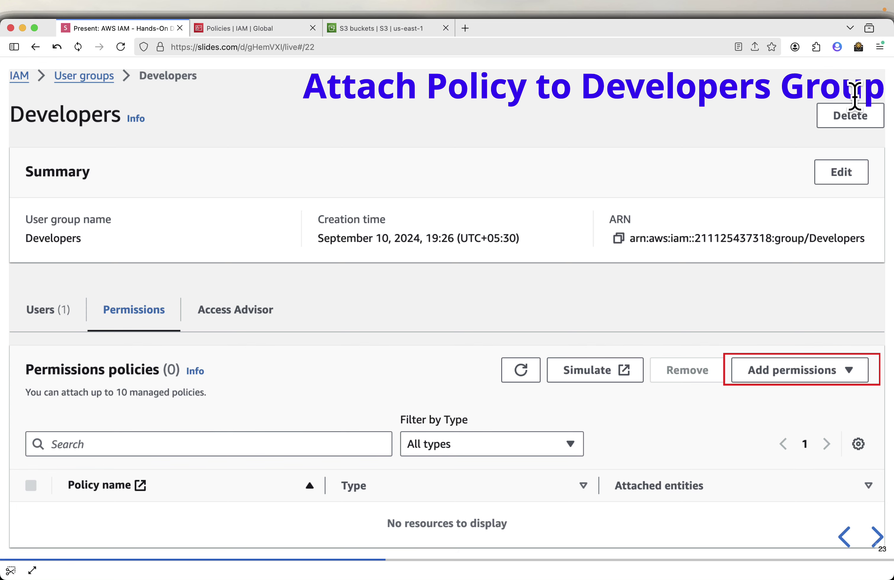
pyautogui.click(263, 29)
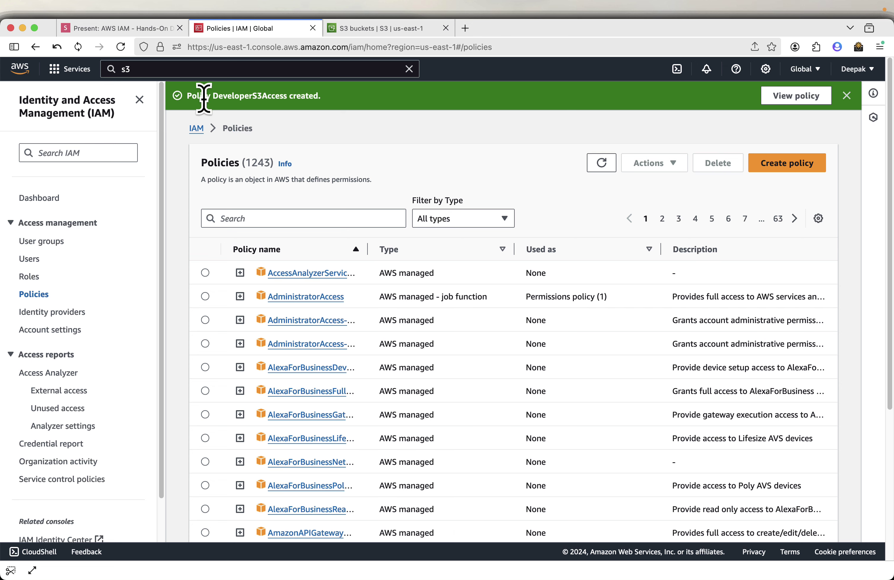
# Step: Dismiss the notification and open the attach-policies page from the Developers user group's permissions
pyautogui.click(846, 95)
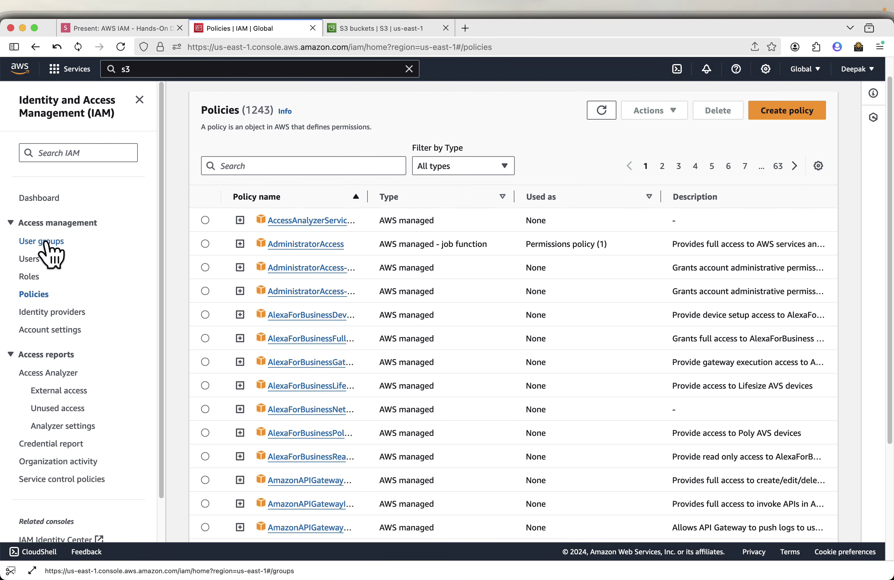
pyautogui.click(46, 243)
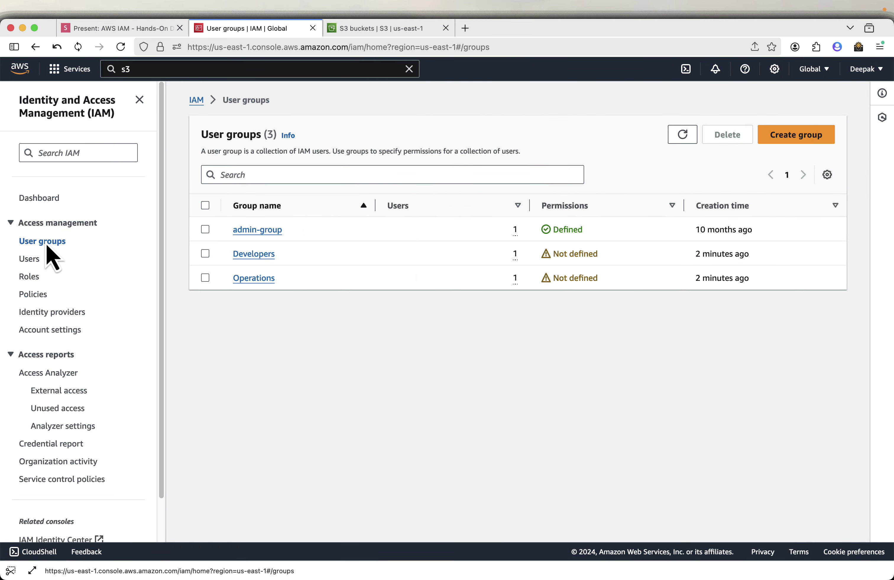
pyautogui.click(269, 259)
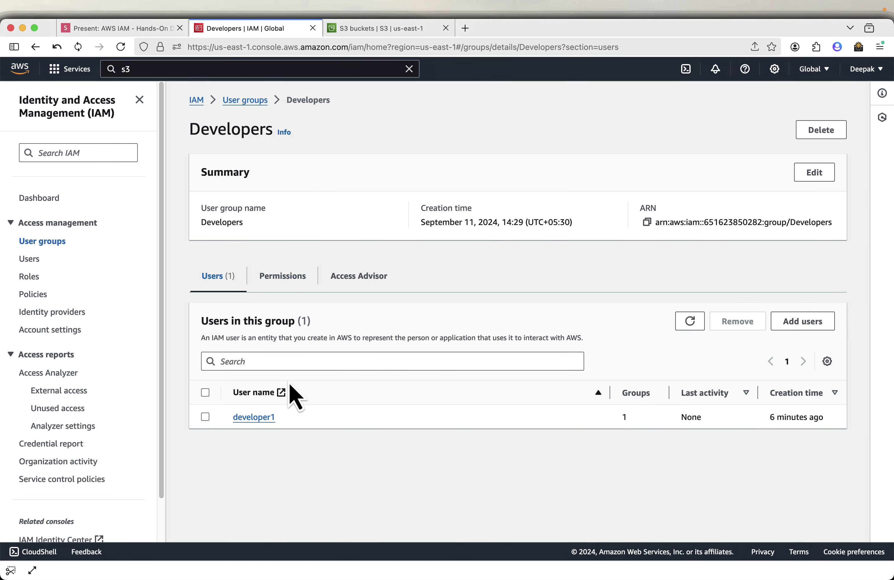
pyautogui.click(289, 290)
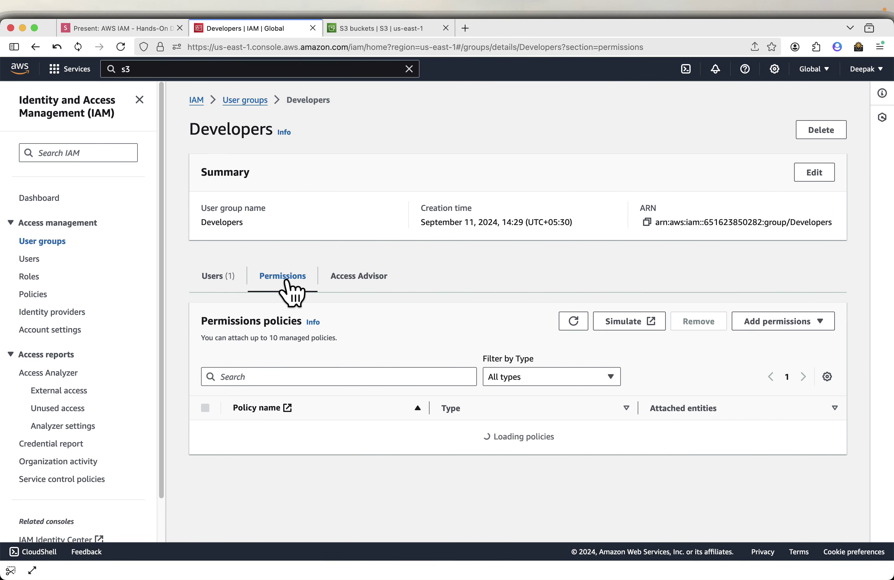
pyautogui.click(787, 328)
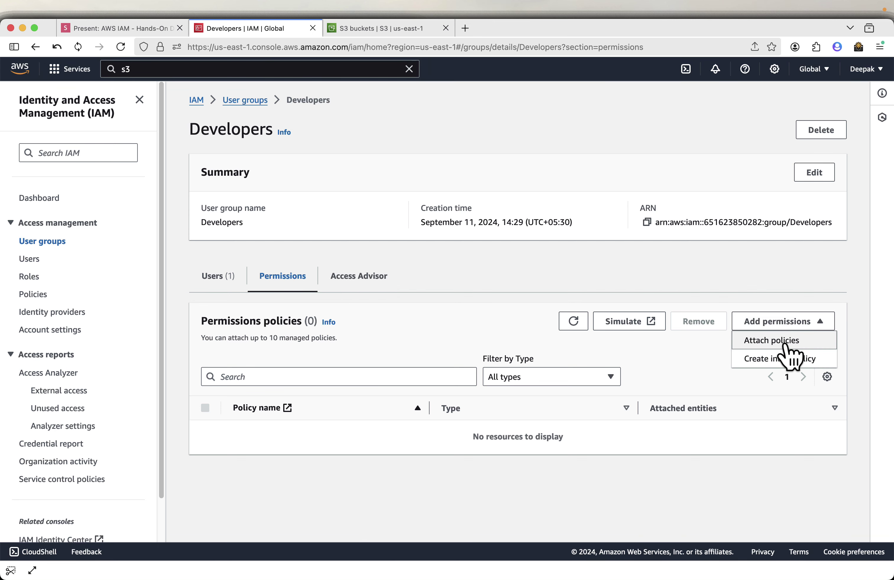
pyautogui.click(783, 342)
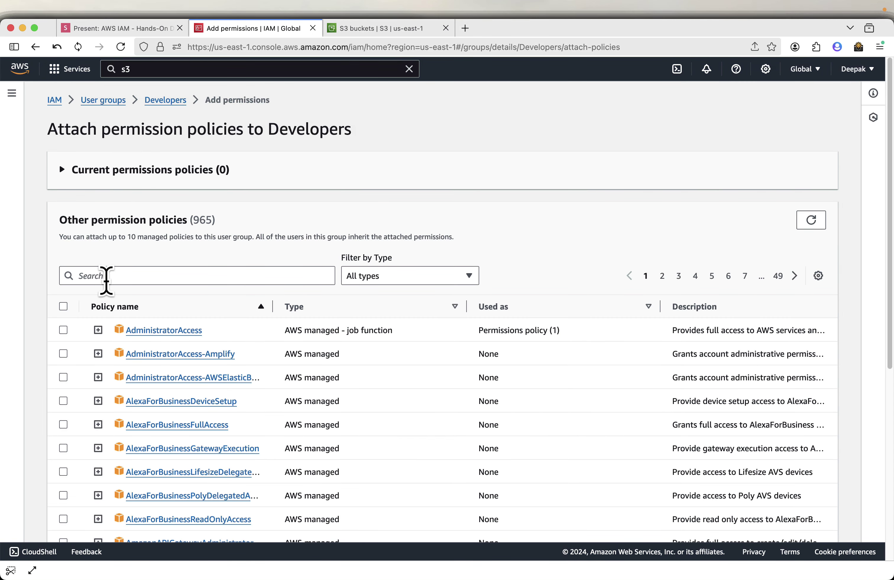
# Step: Filter the available policies by "Developer" and attach DeveloperS3Access to the Developers group
pyautogui.click(106, 281)
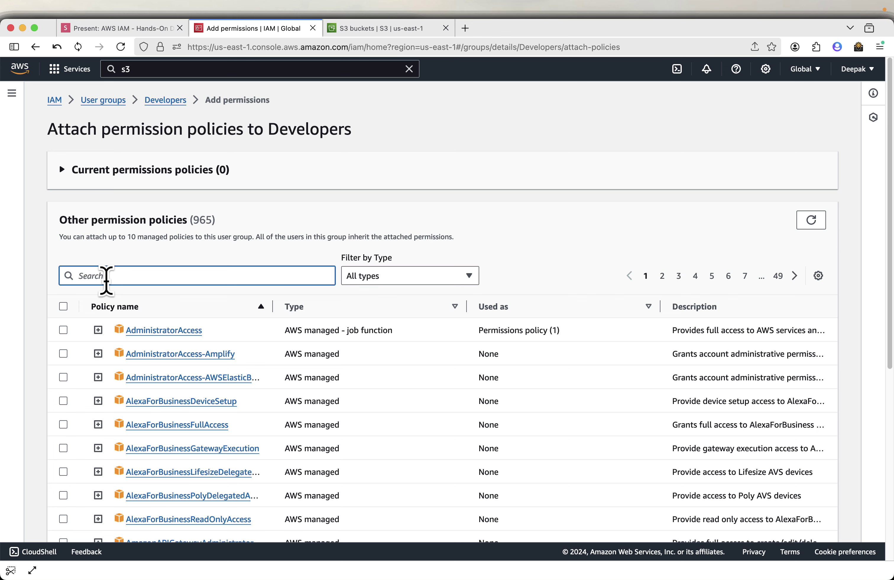
pyautogui.write('Developer')
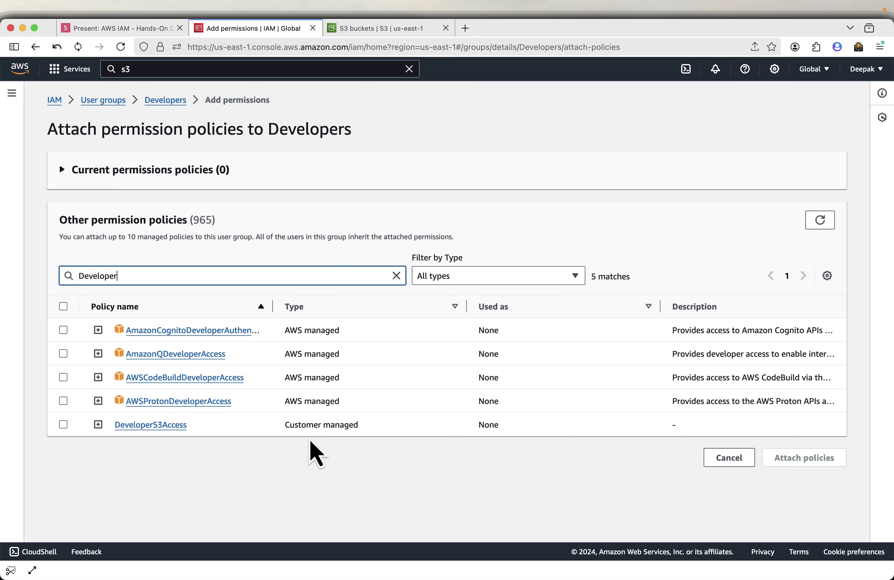
pyautogui.click(63, 425)
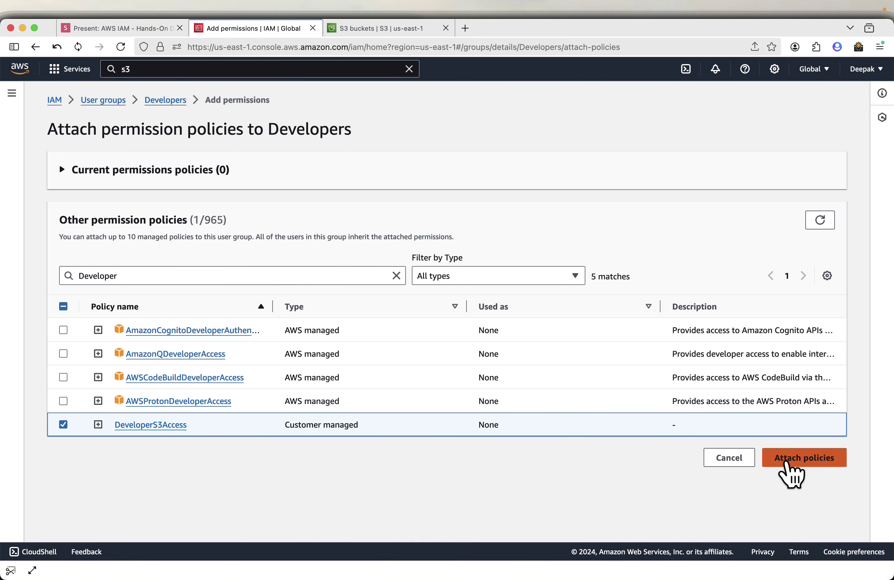
pyautogui.click(787, 463)
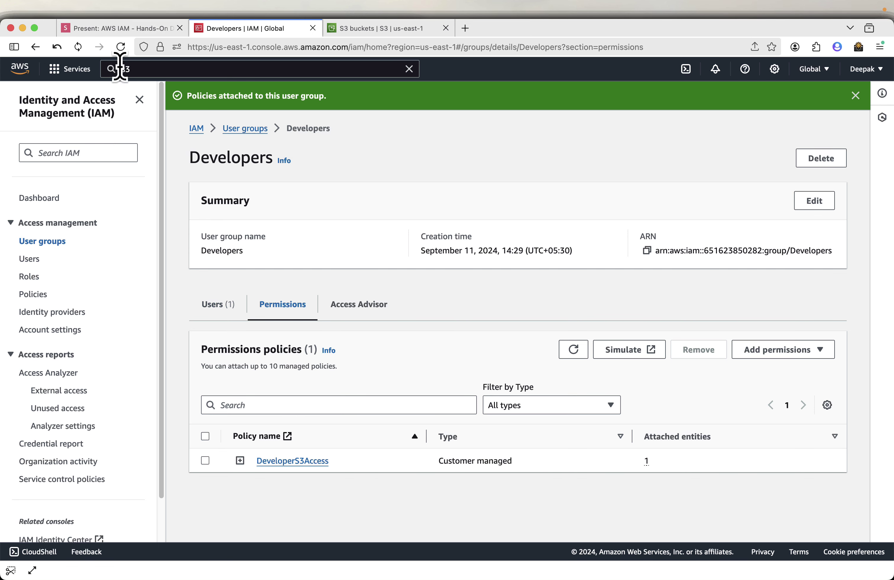
# Step: Advance the slides to Create Policy 2 and read through its permissions JSON
pyautogui.click(100, 29)
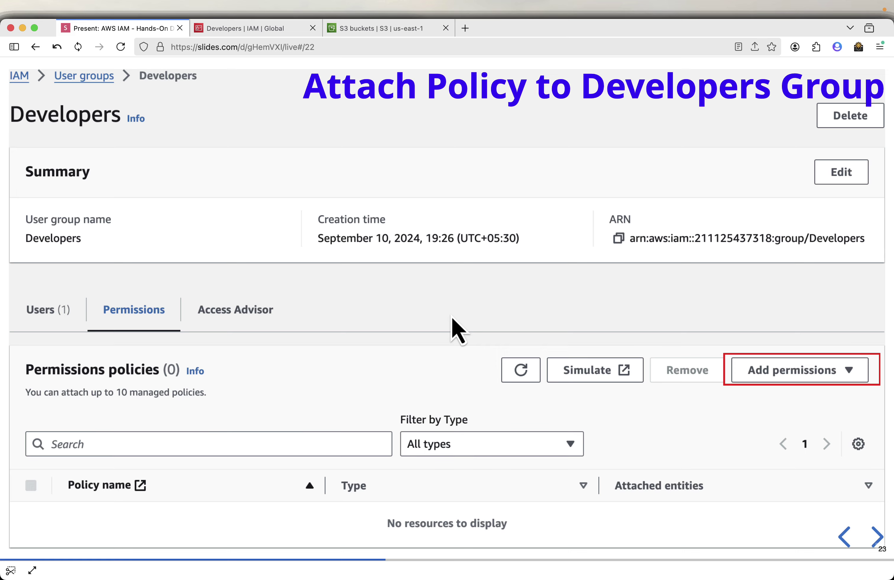
pyautogui.press('Right')
pyautogui.press('Right')
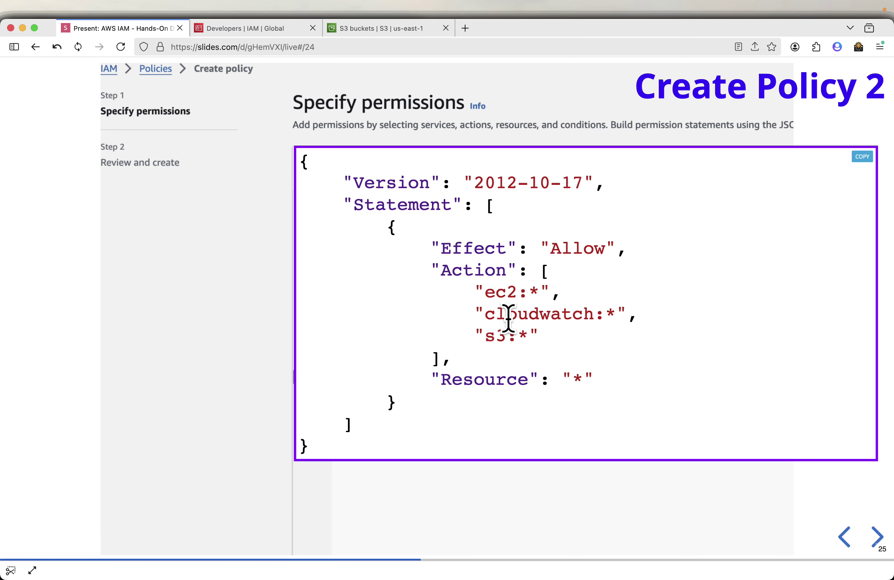
# Step: Return to the IAM Policies list and start creating another policy with the JSON editor
pyautogui.click(264, 30)
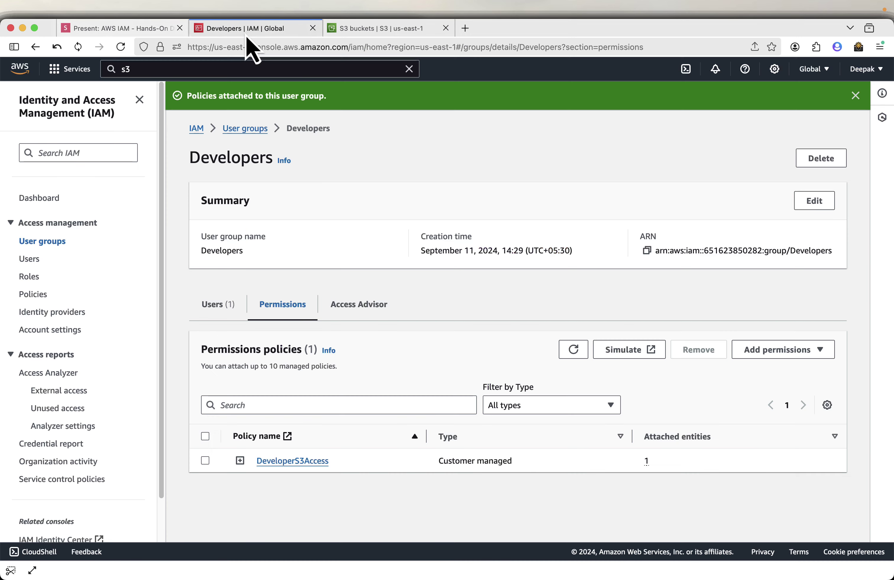
pyautogui.click(32, 296)
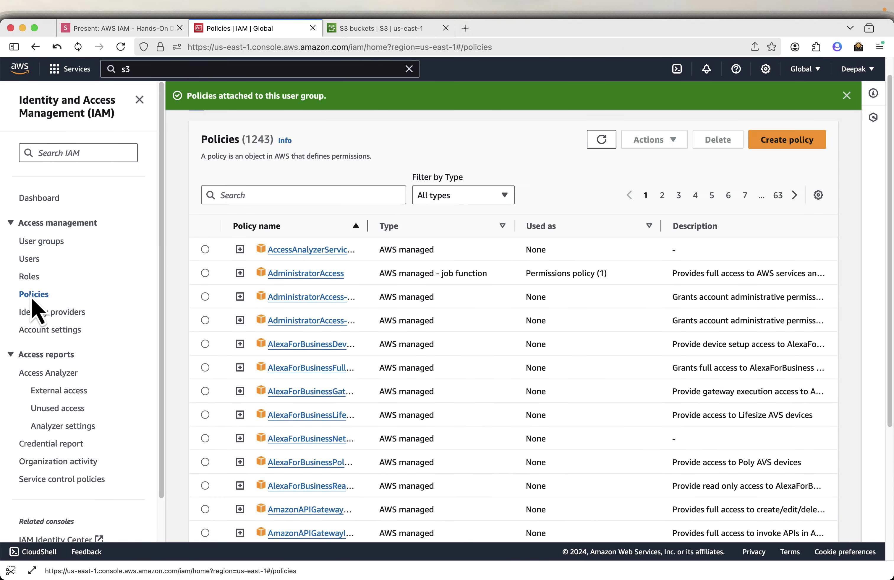
pyautogui.click(775, 140)
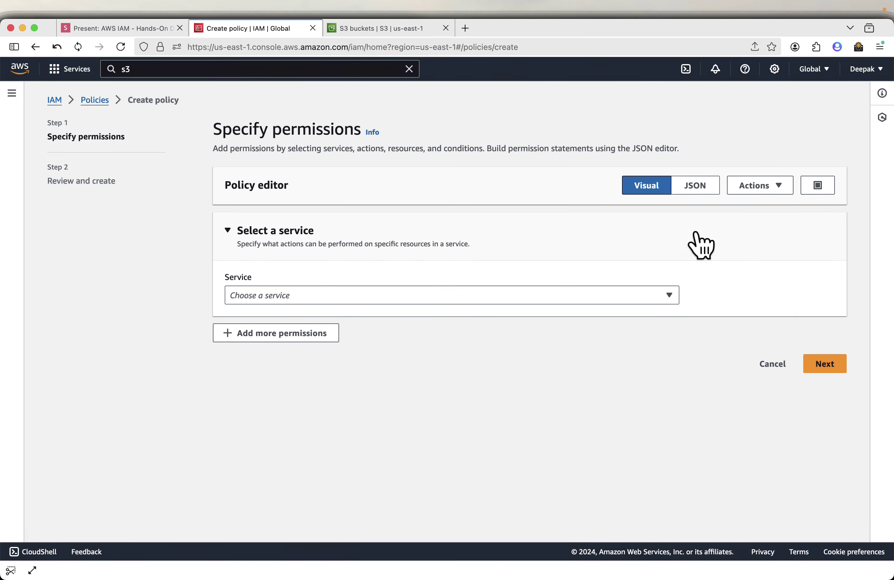
pyautogui.click(695, 188)
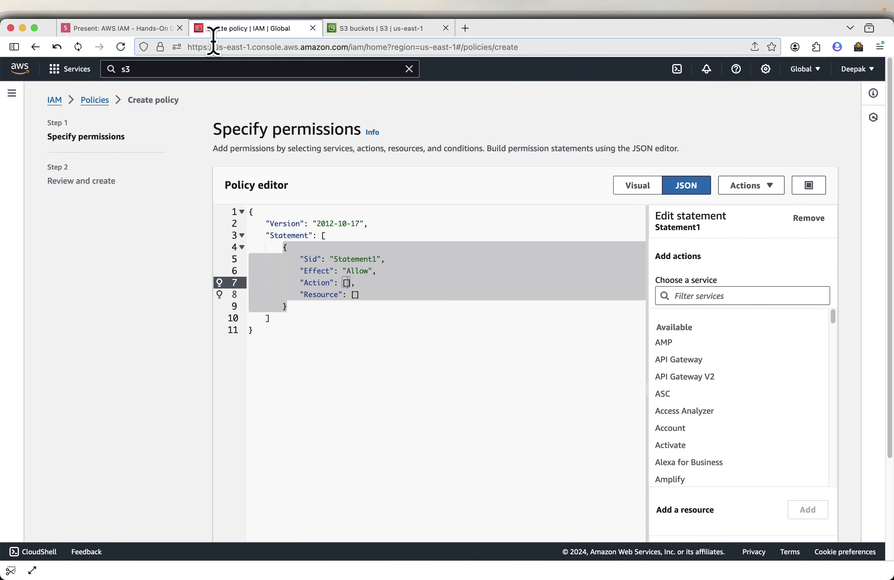
# Step: Replace the default JSON with the Create Policy 2 document from the slides, allowing ec2:*, cloudwatch:* and s3:* on all resources
pyautogui.click(140, 29)
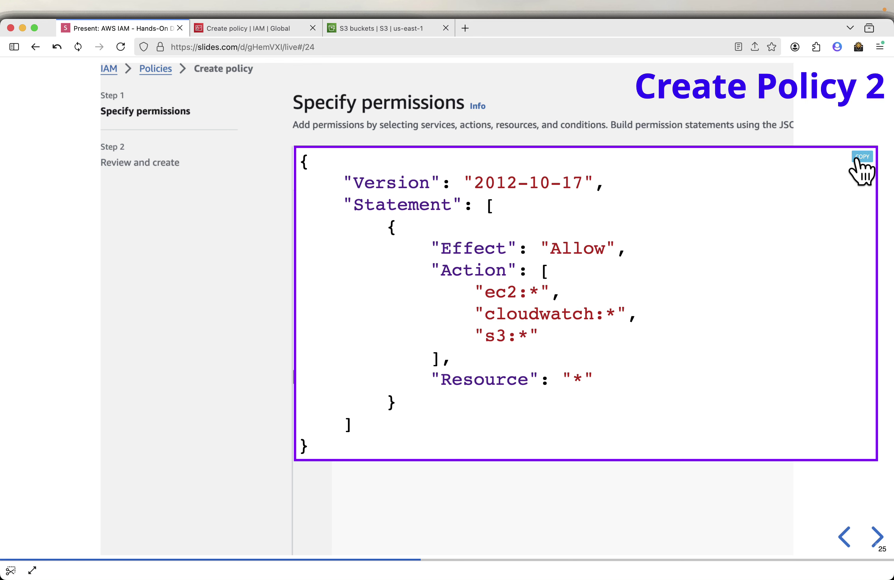
pyautogui.click(293, 27)
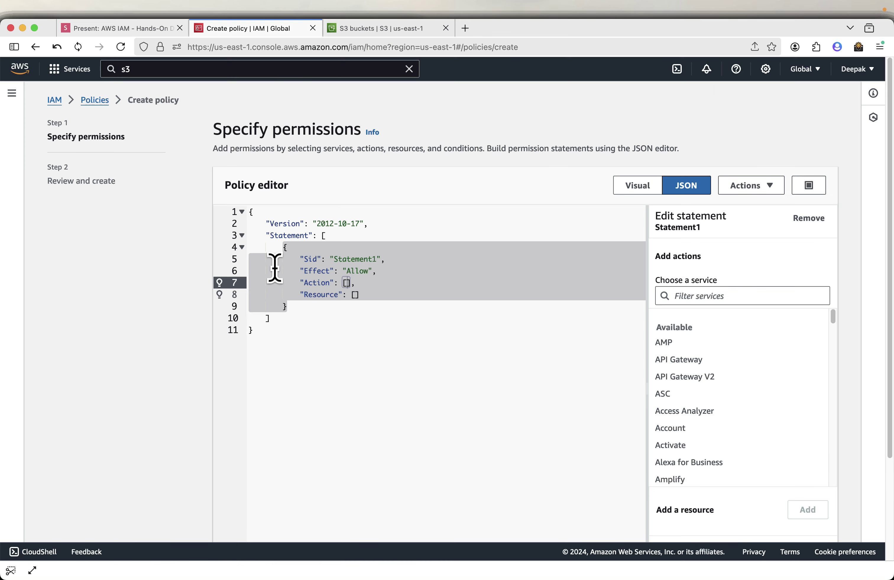
pyautogui.click(268, 269)
pyautogui.press('super+a')
pyautogui.press('BackSpace')
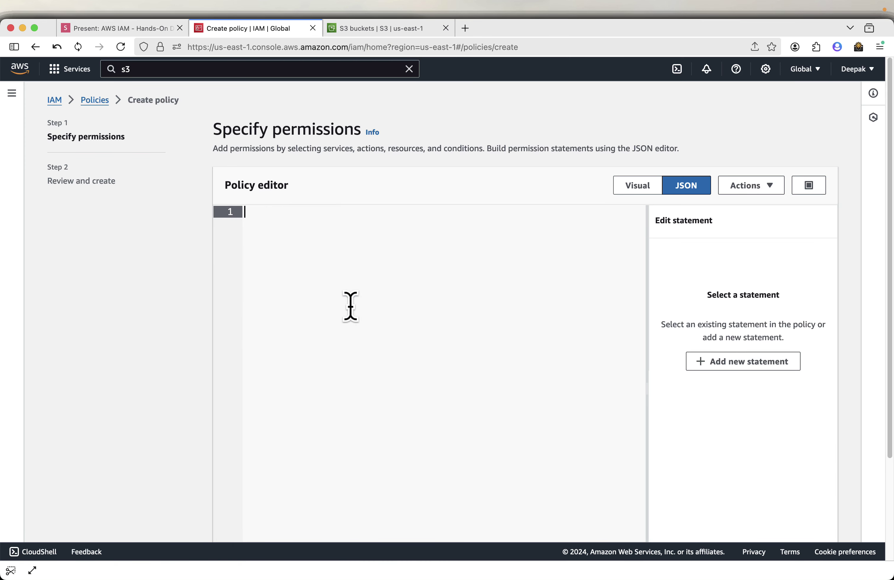
pyautogui.press('super+v')
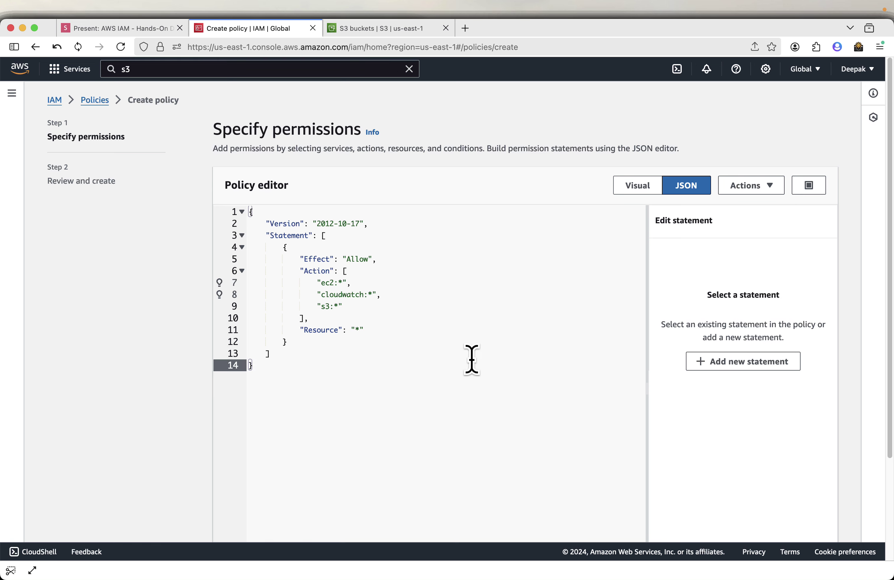
# Step: Proceed to the second policy's Review and create page and look over its defined permissions and tags
pyautogui.scroll(-3, 632, 376)
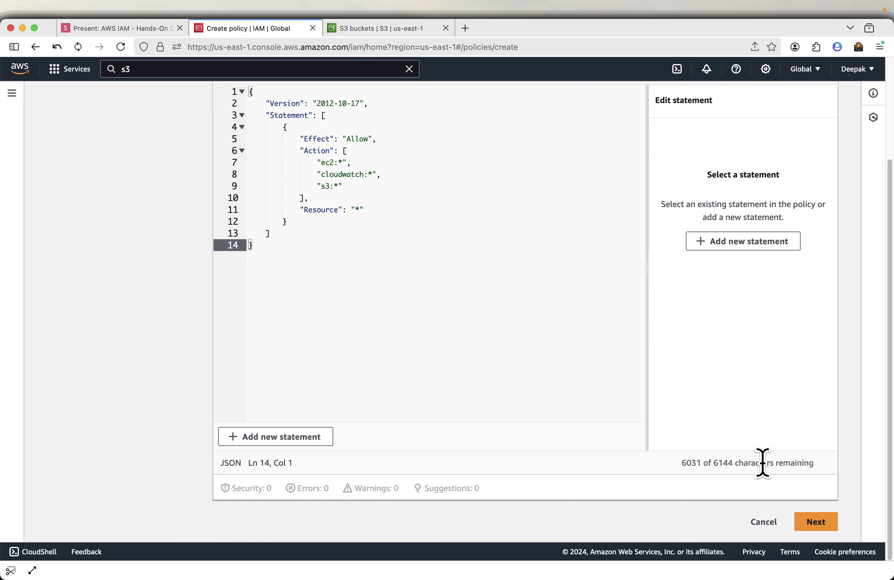
pyautogui.click(817, 528)
pyautogui.scroll(-10, 199, 140)
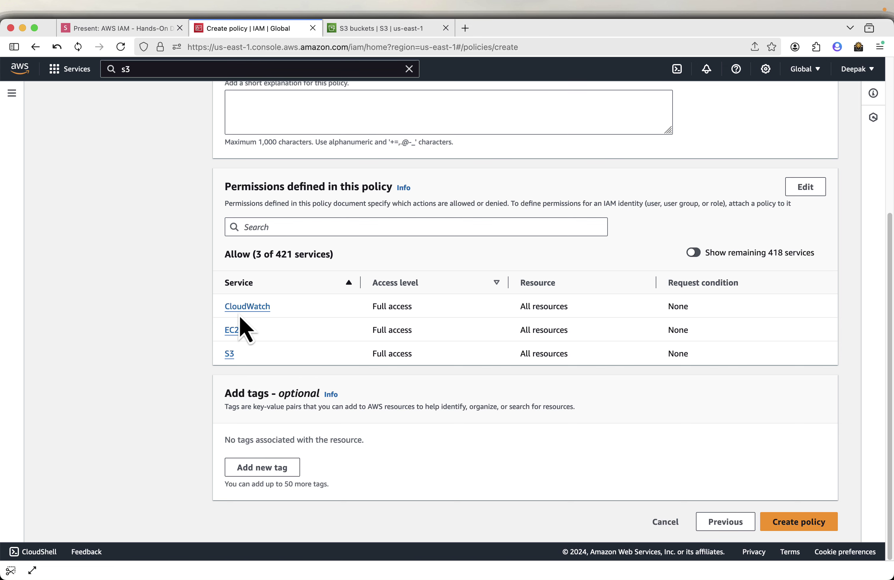
pyautogui.scroll(5, 335, 325)
# Step: Name the second policy OperationsAccess as given on the slides and create it
pyautogui.click(263, 252)
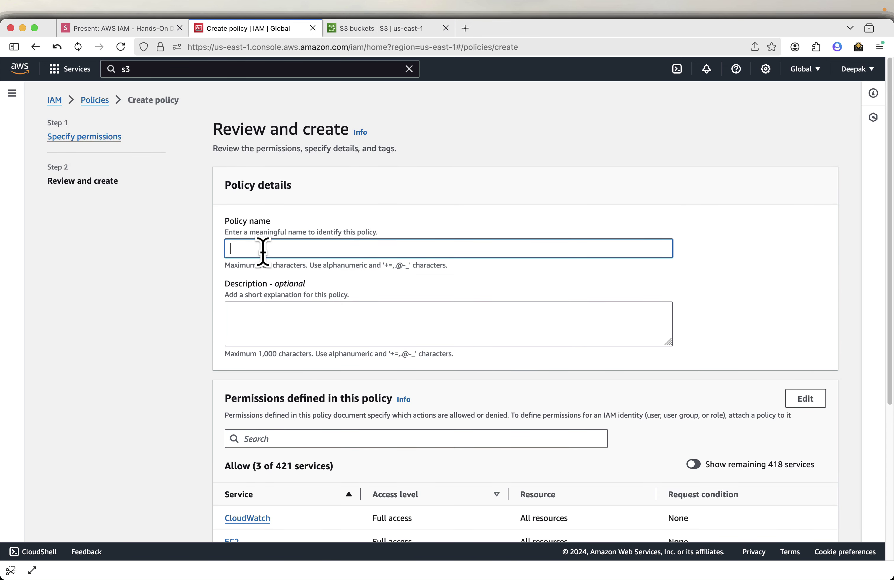
pyautogui.click(148, 30)
pyautogui.press('Right')
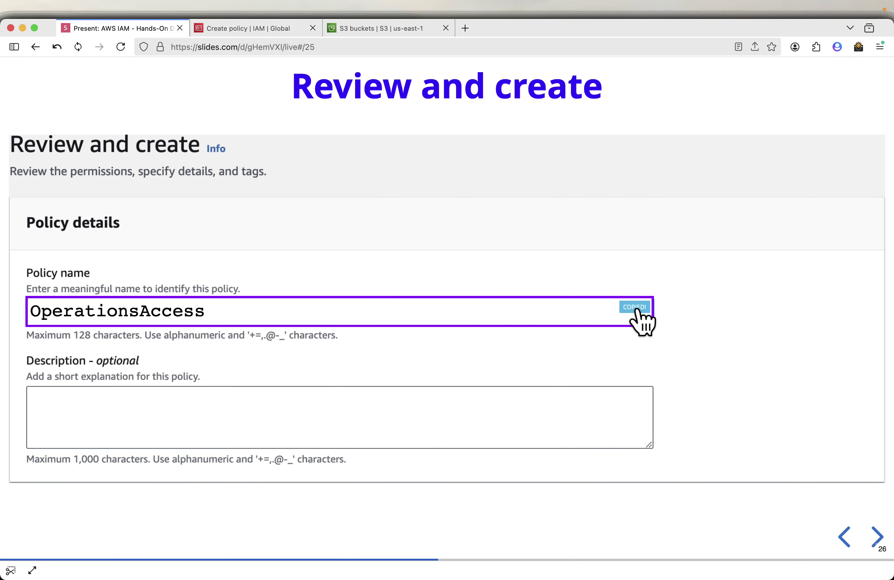
pyautogui.click(282, 29)
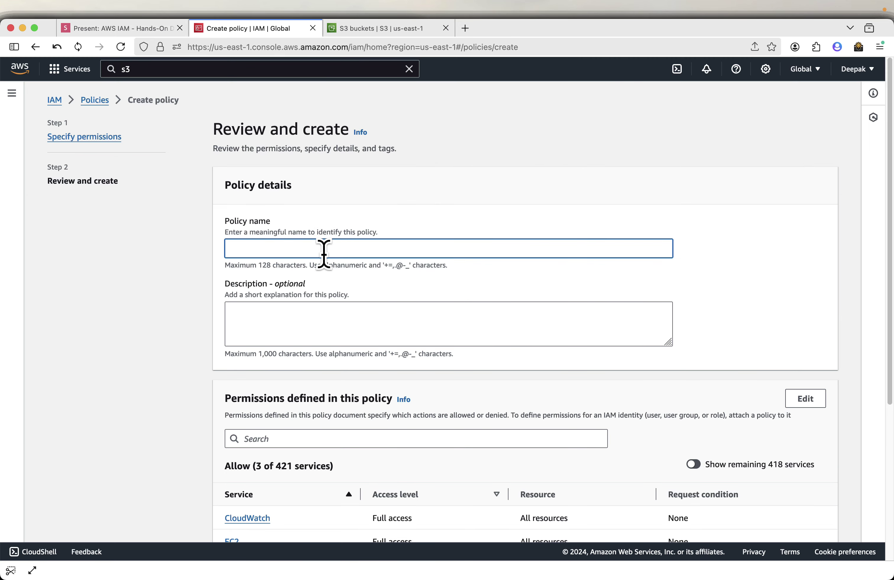
pyautogui.scroll(-5, 614, 373)
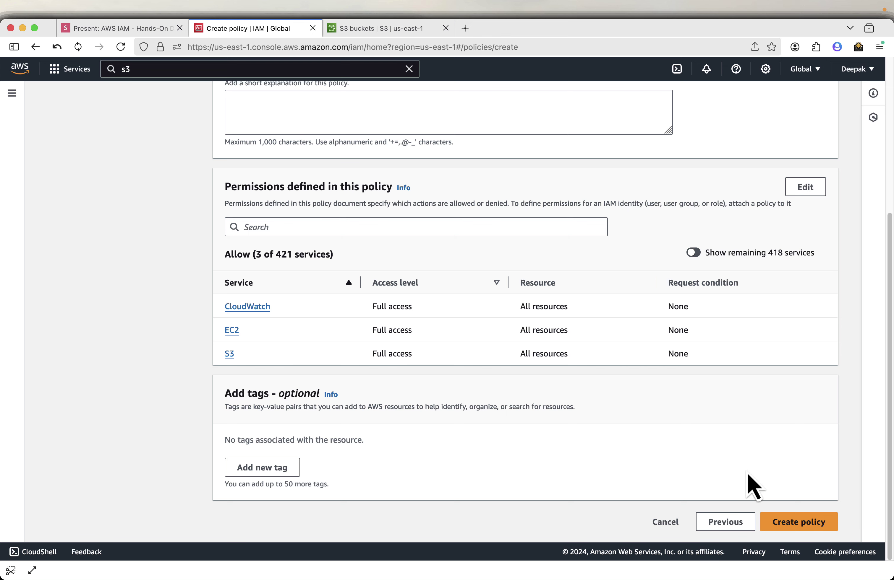
pyautogui.click(811, 527)
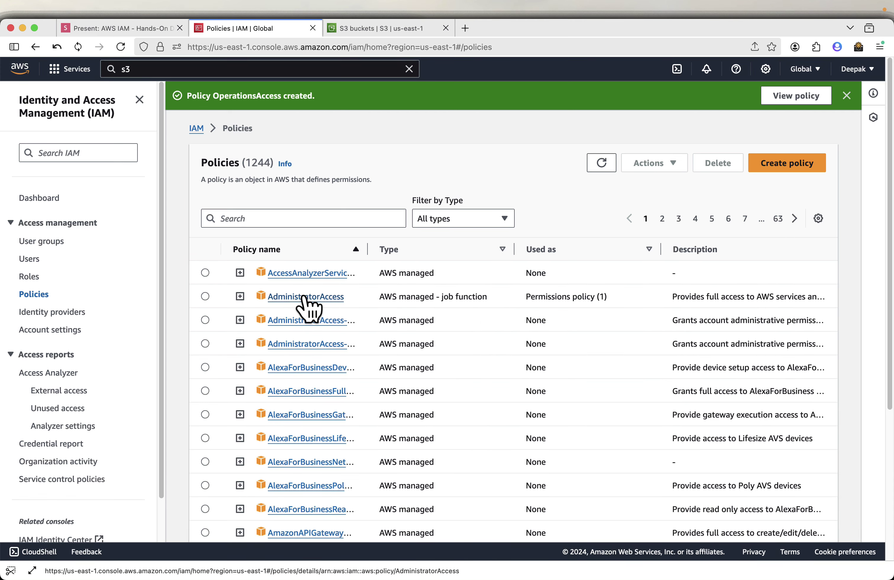
# Step: Open the Operations user group's permissions and start attaching policies to it
pyautogui.click(43, 242)
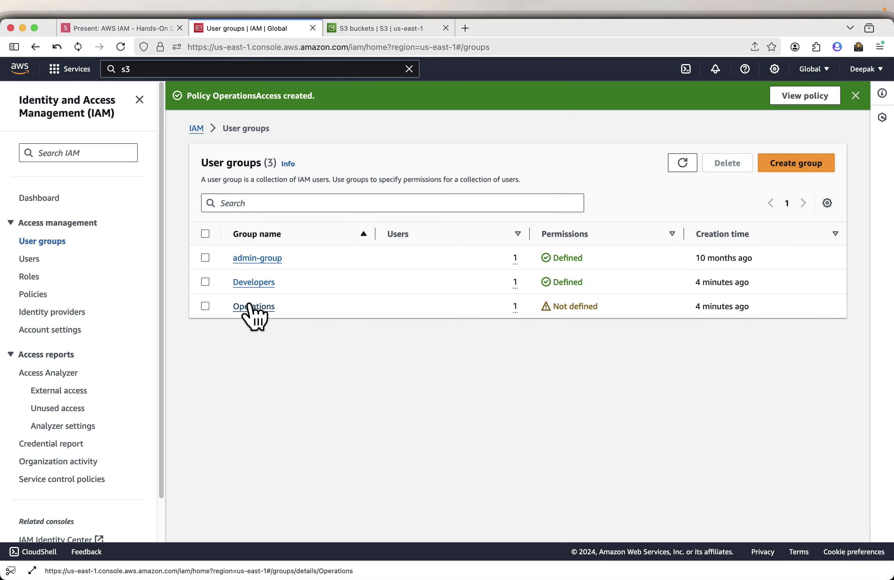
pyautogui.click(253, 307)
pyautogui.click(290, 280)
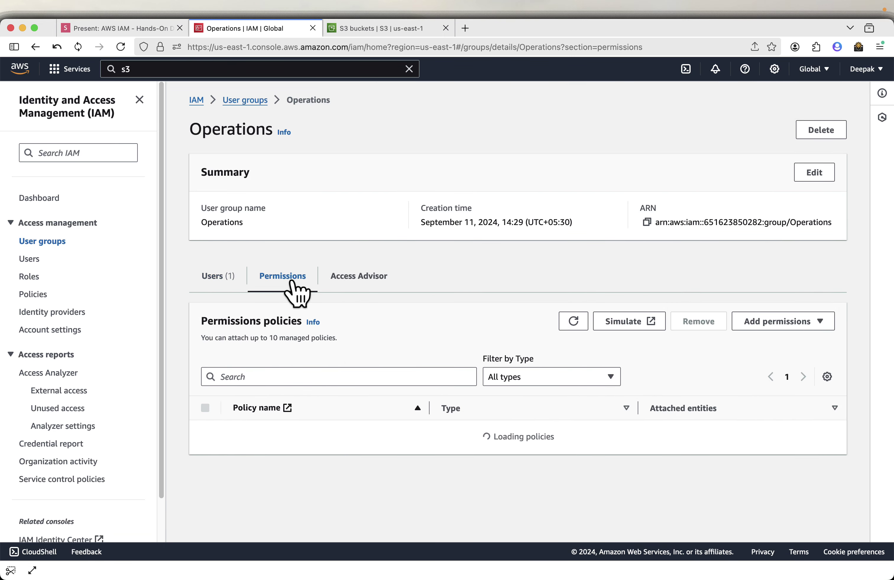
pyautogui.click(761, 327)
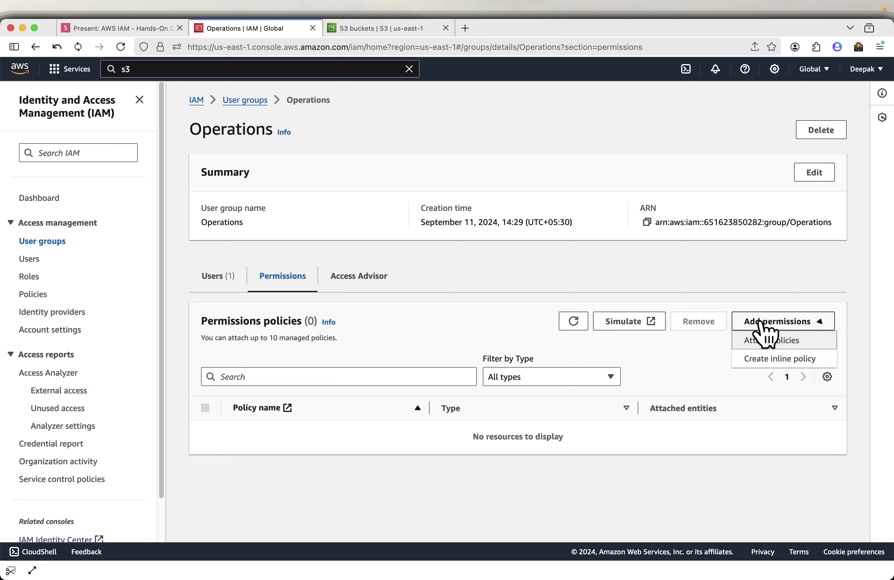
pyautogui.click(767, 344)
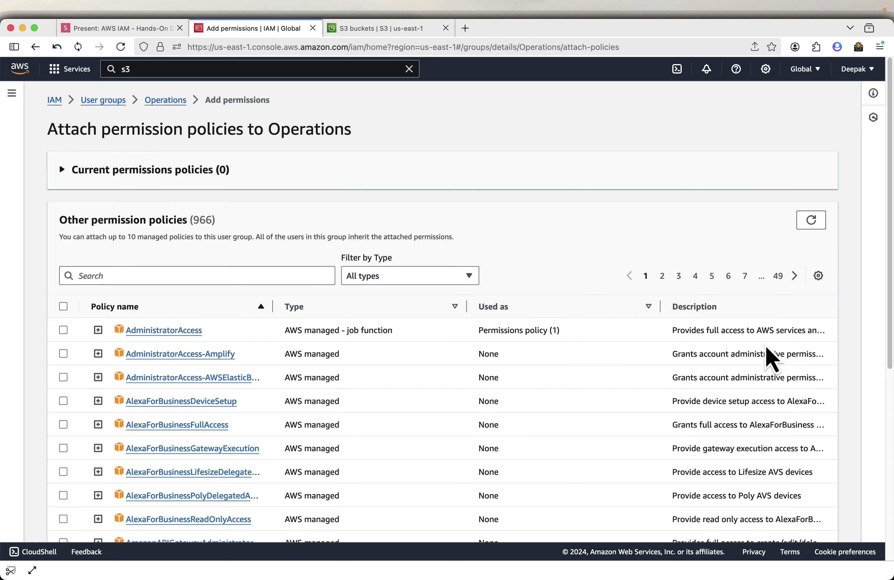
# Step: Search the policies for "OPera", select the customer managed OperationsAccess policy and attach it to the Operations group
pyautogui.click(154, 271)
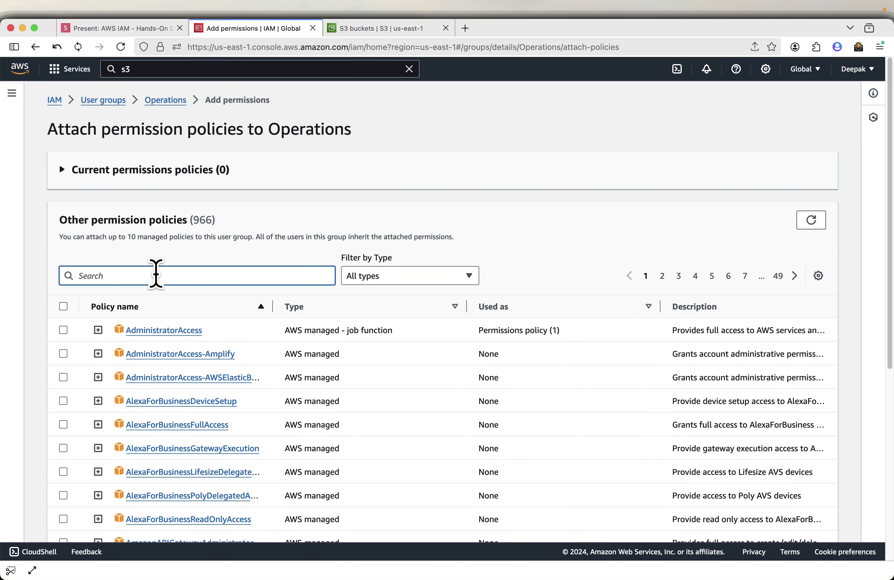
pyautogui.write('OPera')
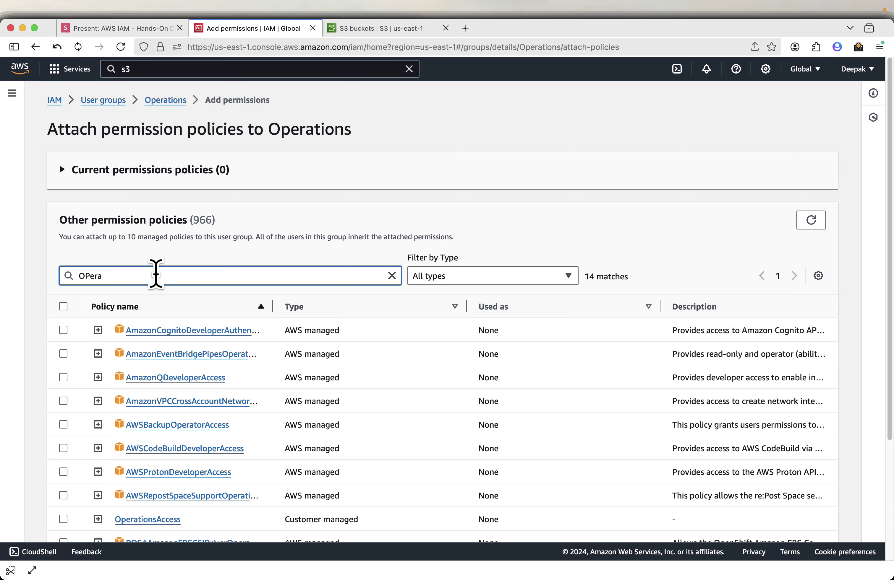
pyautogui.scroll(-2, 186, 475)
pyautogui.click(63, 496)
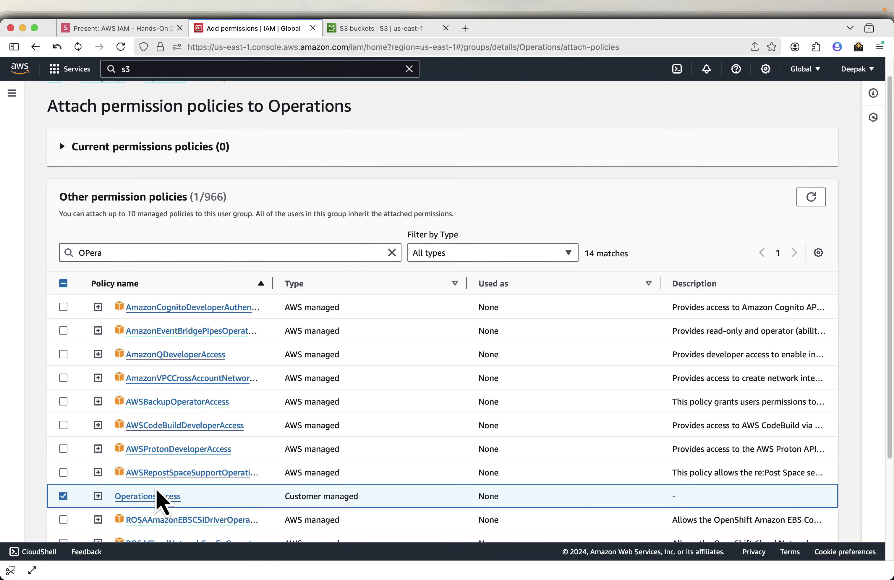
pyautogui.scroll(-1, 296, 496)
pyautogui.scroll(-3, 567, 508)
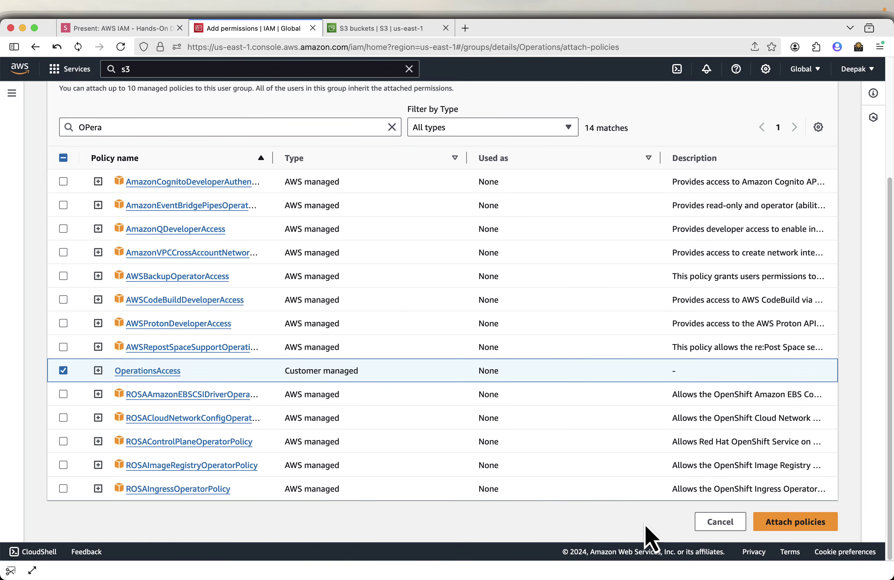
pyautogui.click(790, 523)
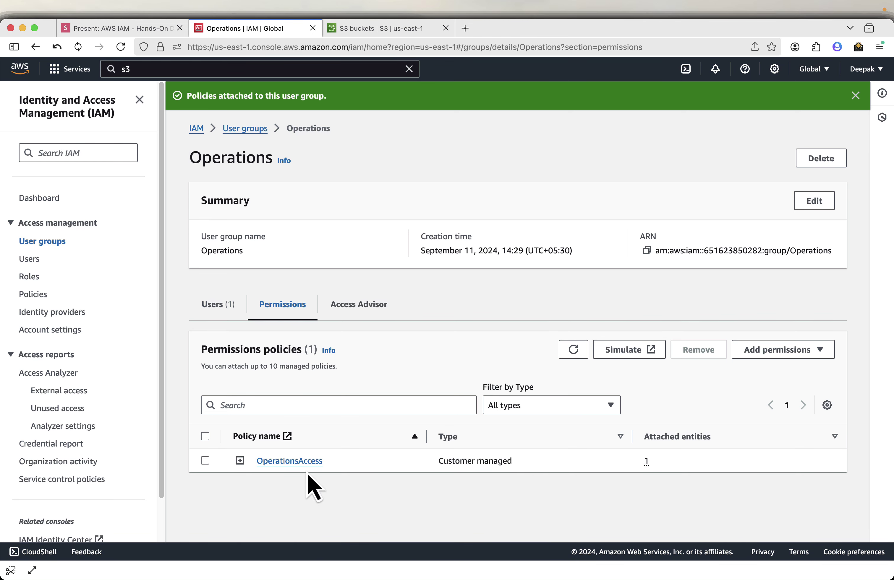
# Step: Advance the slides past the policy attachment pages to the one about roles in a fresh AWS account
pyautogui.click(143, 29)
pyautogui.press('Right')
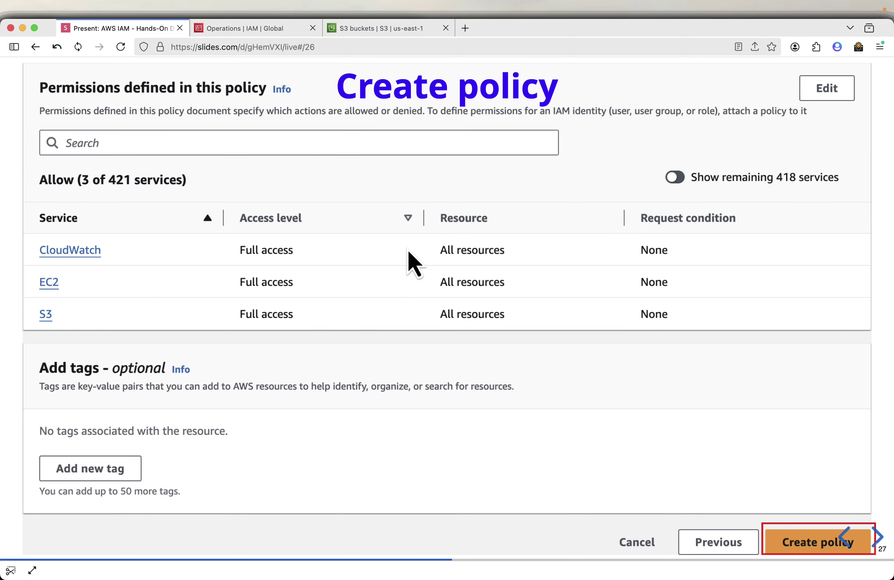
pyautogui.press('Right')
pyautogui.press('Right')
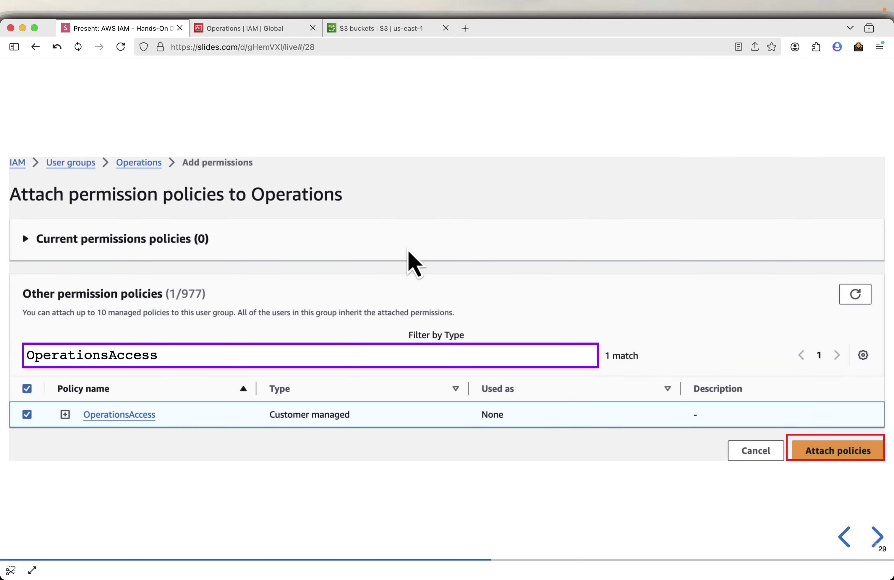
pyautogui.press('Right')
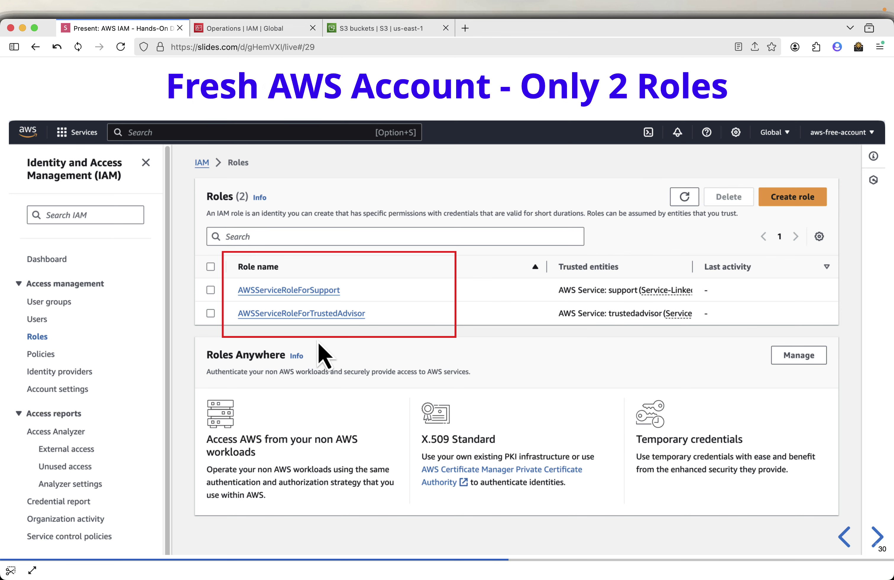
# Step: Open the IAM Roles list, narrow the Role name column and widen the Trusted entities column to read its entries
pyautogui.click(279, 32)
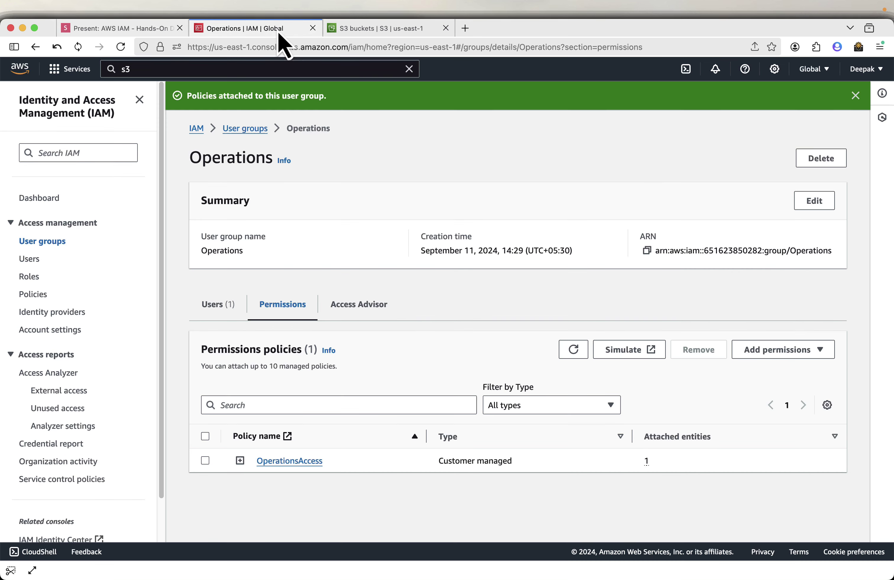
pyautogui.click(30, 277)
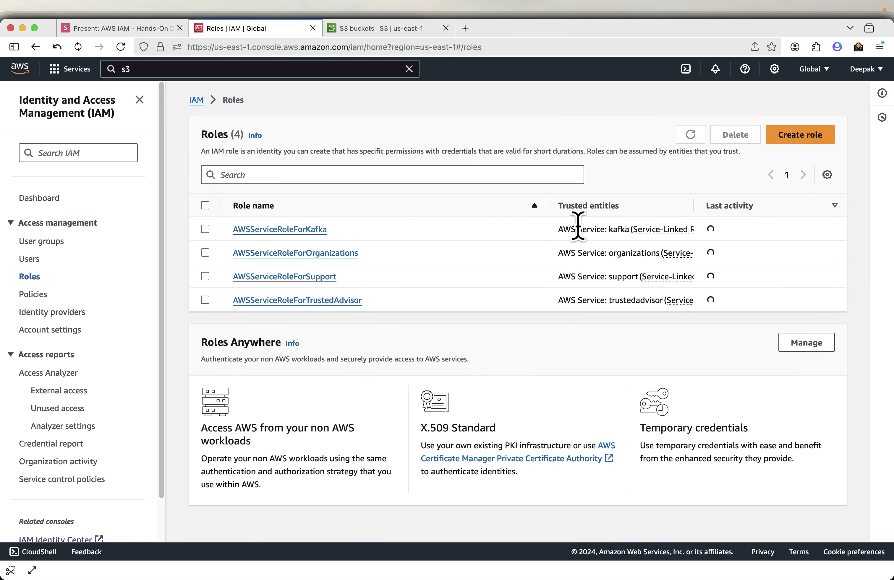
pyautogui.moveTo(543, 204); pyautogui.dragTo(466, 205)
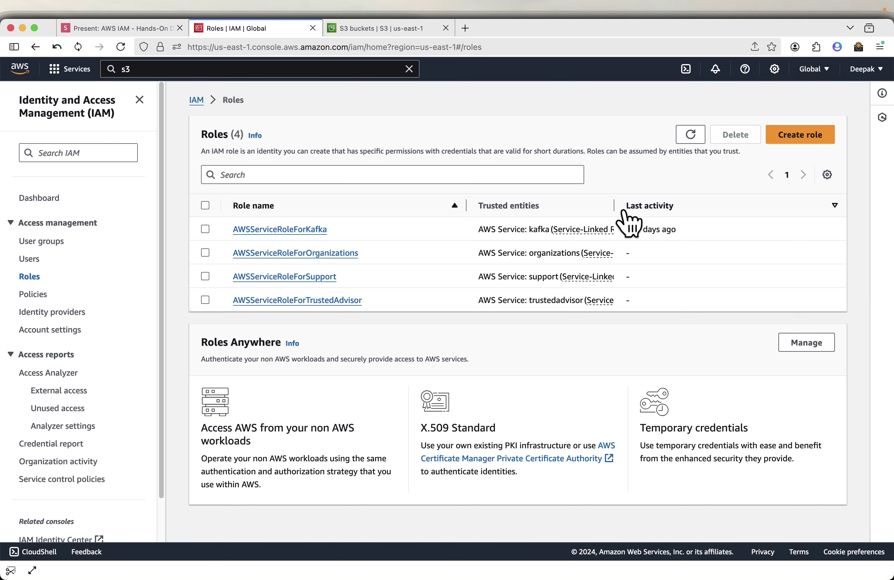
pyautogui.moveTo(616, 205); pyautogui.dragTo(771, 203)
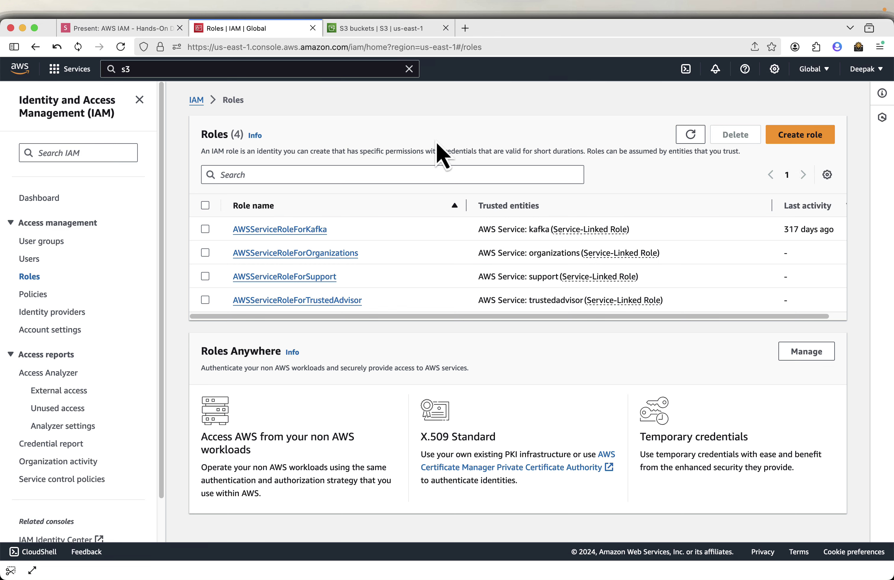
# Step: Check the Create role slide and start creating a new role in the IAM console
pyautogui.click(150, 29)
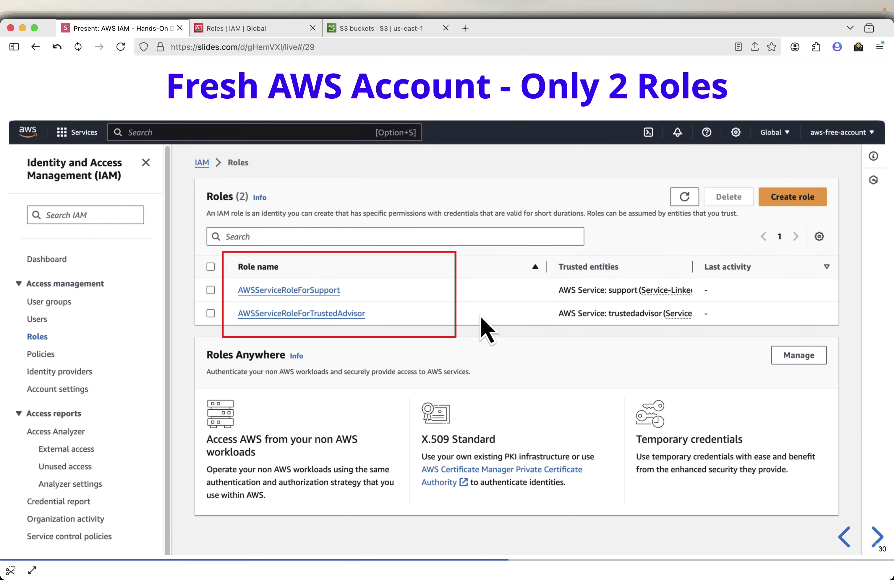
pyautogui.press('Right')
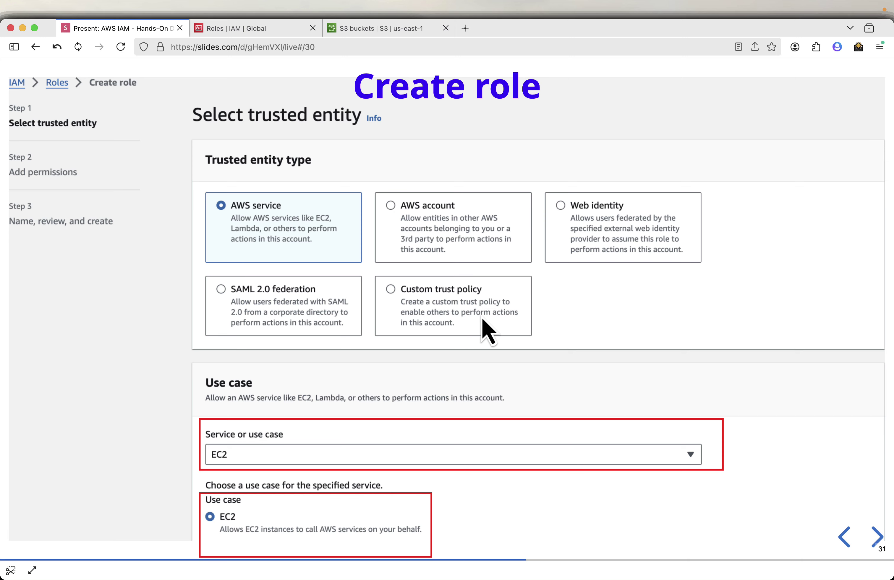
pyautogui.click(241, 29)
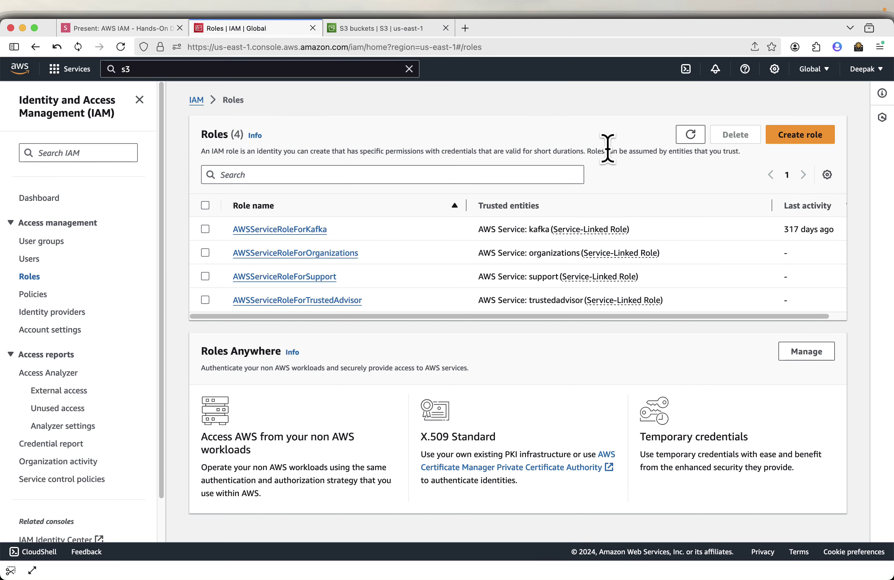
pyautogui.click(794, 142)
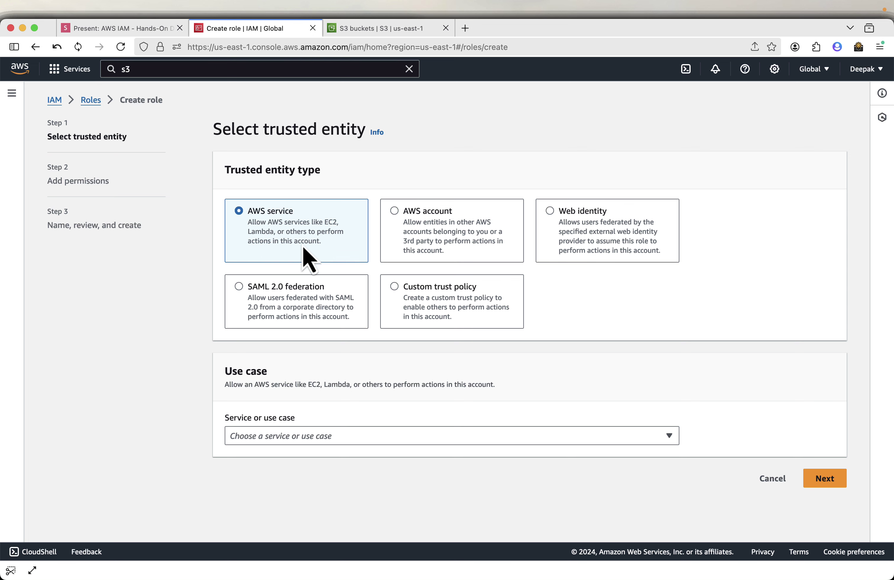
# Step: Look through the services offered as use cases for the AWS service entity type, then close the list unchanged
pyautogui.click(355, 436)
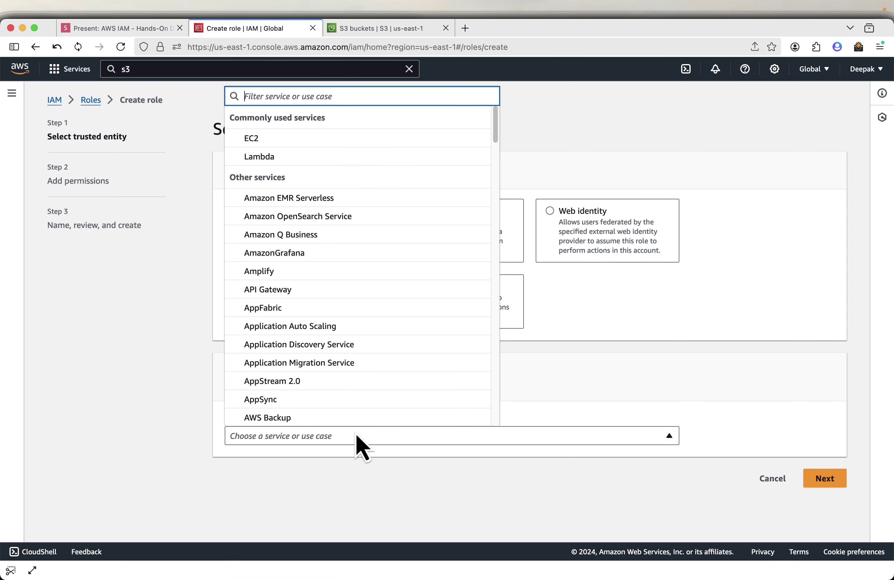
pyautogui.scroll(-1, 358, 399)
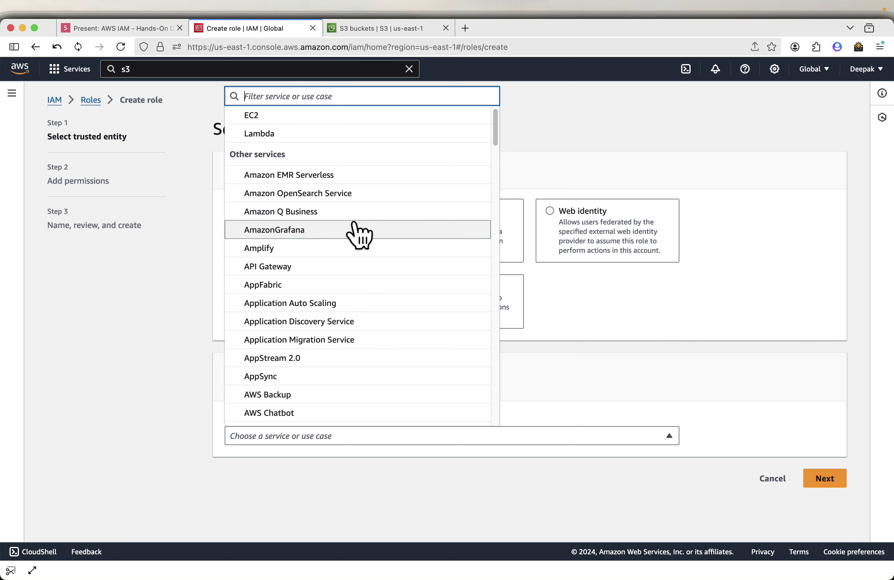
pyautogui.press('Escape')
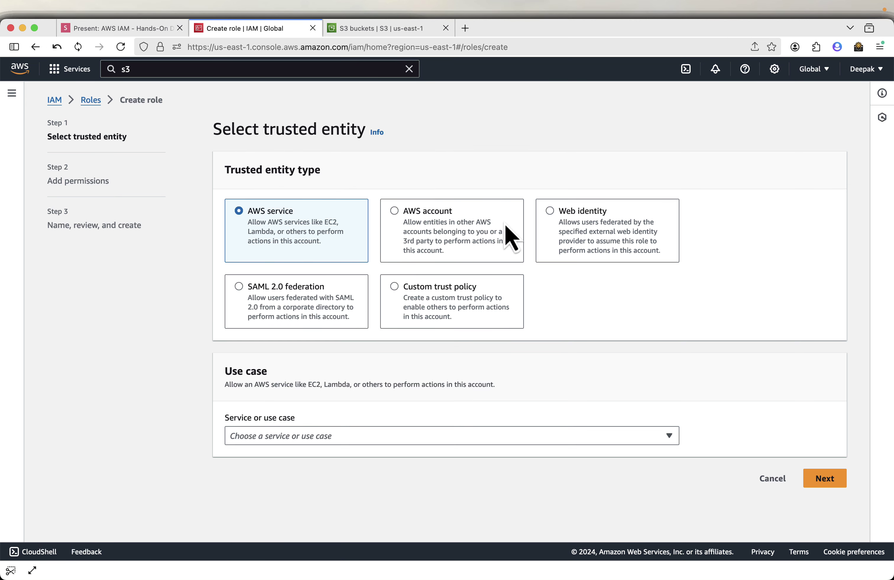
# Step: Switch the trusted entity type to AWS account, choose Another AWS account and look over its options
pyautogui.click(425, 245)
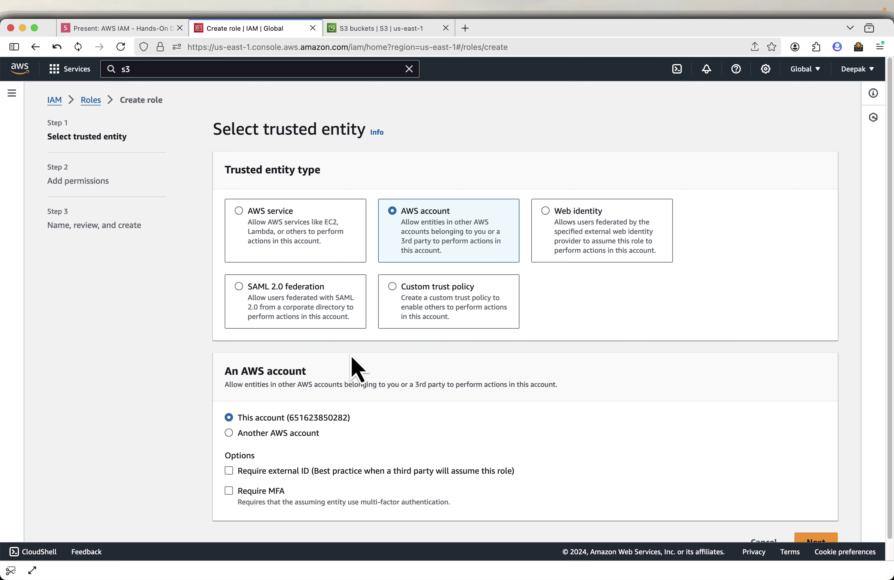
pyautogui.click(267, 434)
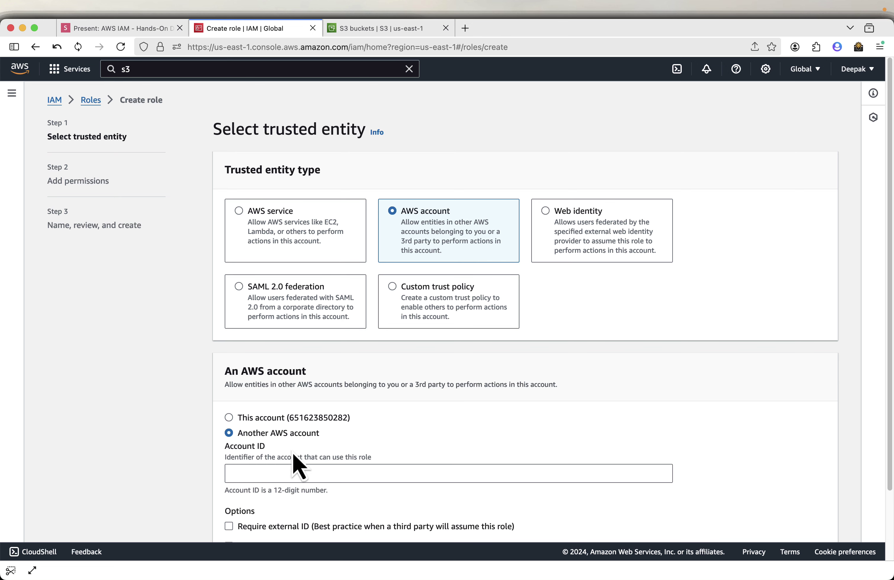
pyautogui.scroll(-2, 295, 471)
# Step: Switch the trusted entity type to Web identity and examine its identity providers and description
pyautogui.click(577, 177)
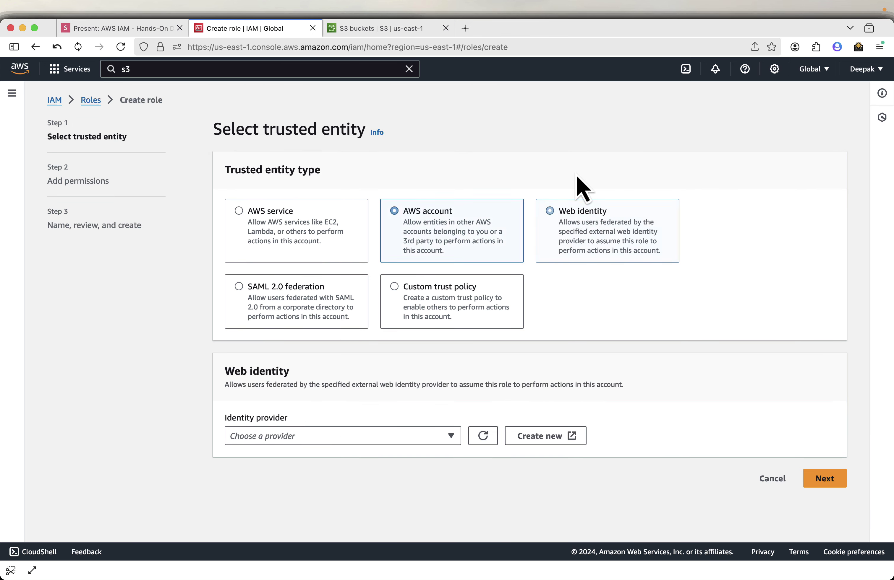
pyautogui.click(415, 438)
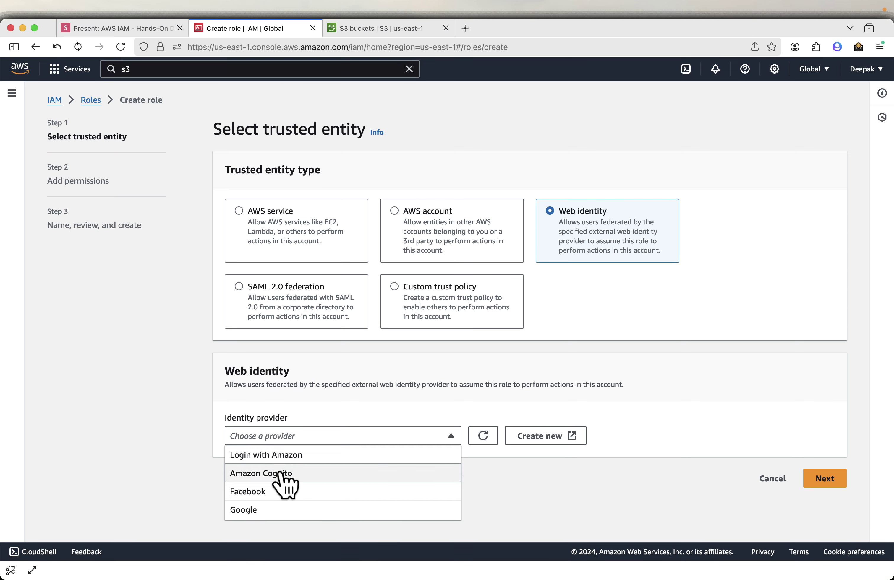
pyautogui.click(503, 496)
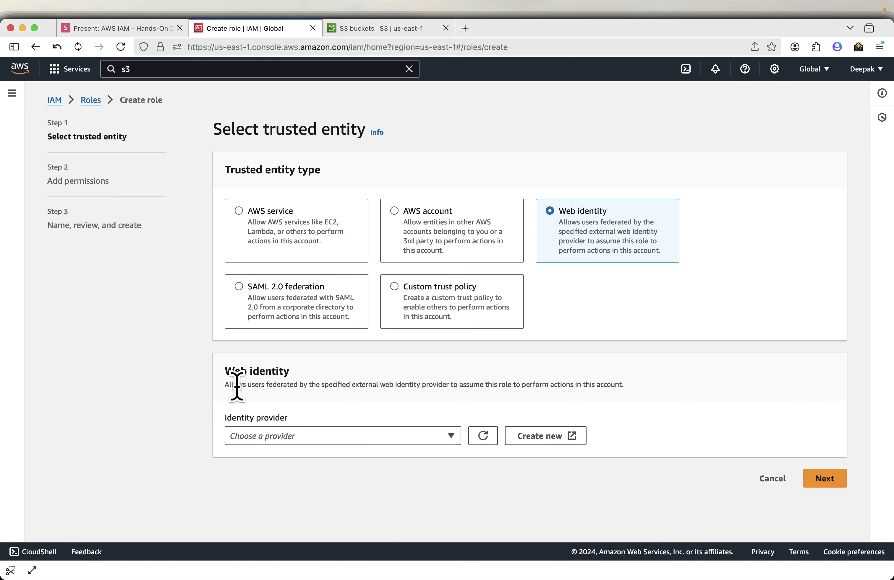
pyautogui.moveTo(237, 385); pyautogui.dragTo(599, 385)
pyautogui.click(633, 390)
# Step: Select SAML 2.0 federation as the trusted entity type and examine its provider, access, attribute and condition options
pyautogui.click(263, 298)
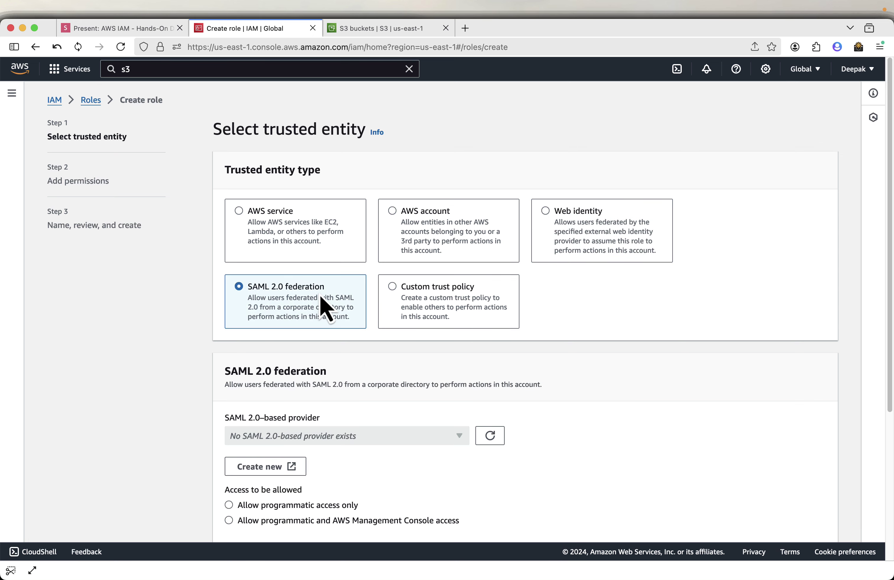
pyautogui.scroll(-5, 373, 371)
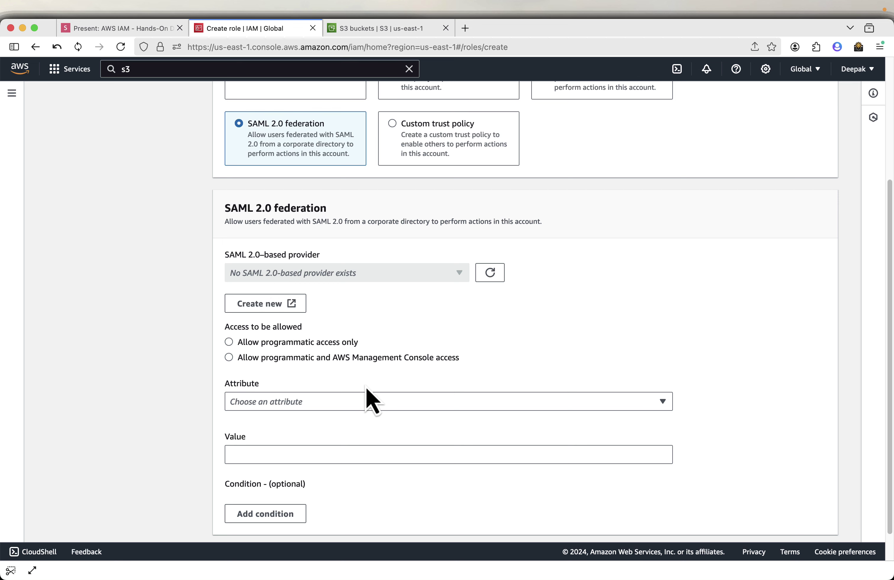
# Step: Select Custom trust policy as the trusted entity type and examine its JSON statement and the available STS actions
pyautogui.scroll(-1, 366, 388)
pyautogui.scroll(2, 368, 392)
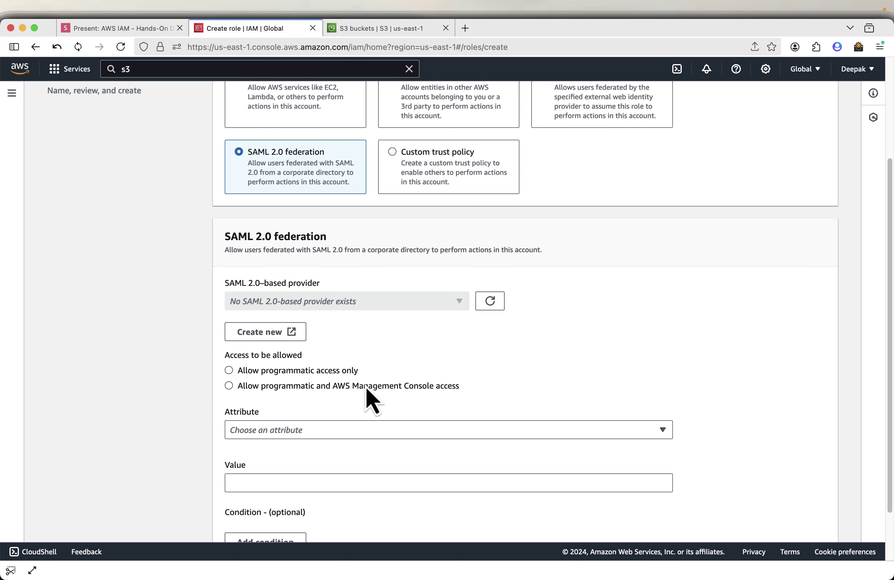
pyautogui.click(446, 161)
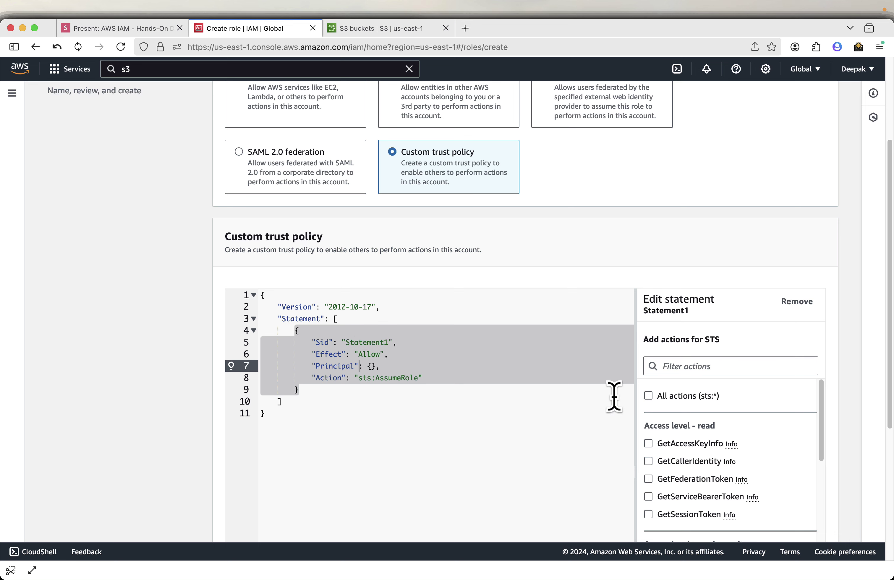
pyautogui.scroll(-5, 801, 306)
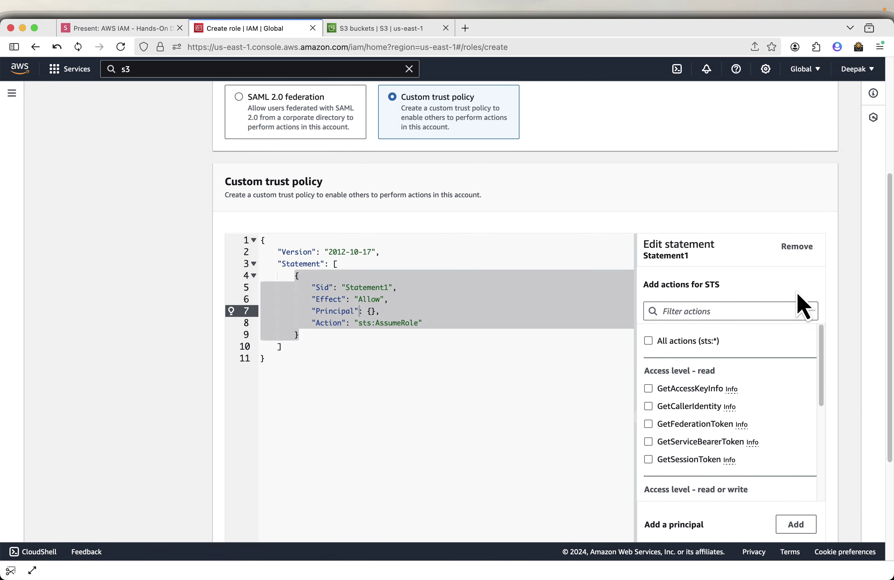
pyautogui.scroll(-3, 784, 332)
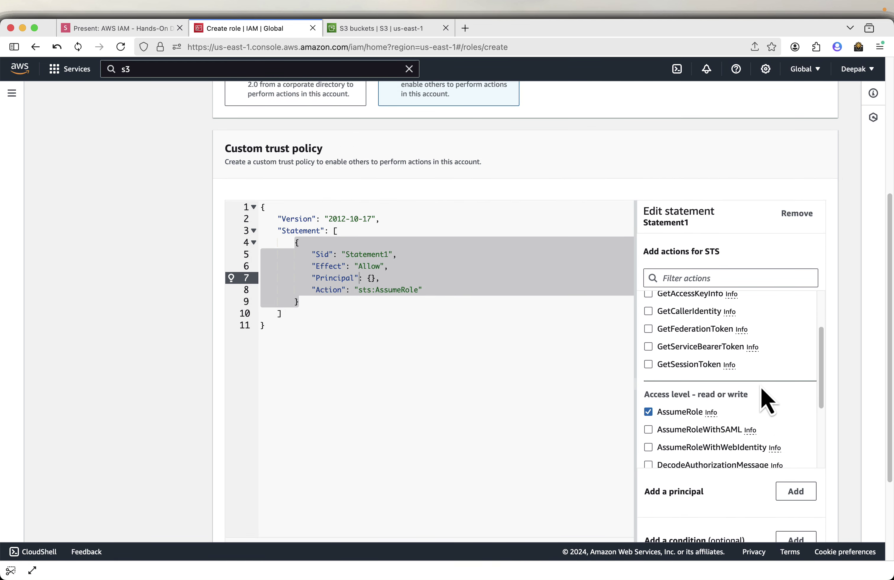
pyautogui.scroll(-2, 790, 419)
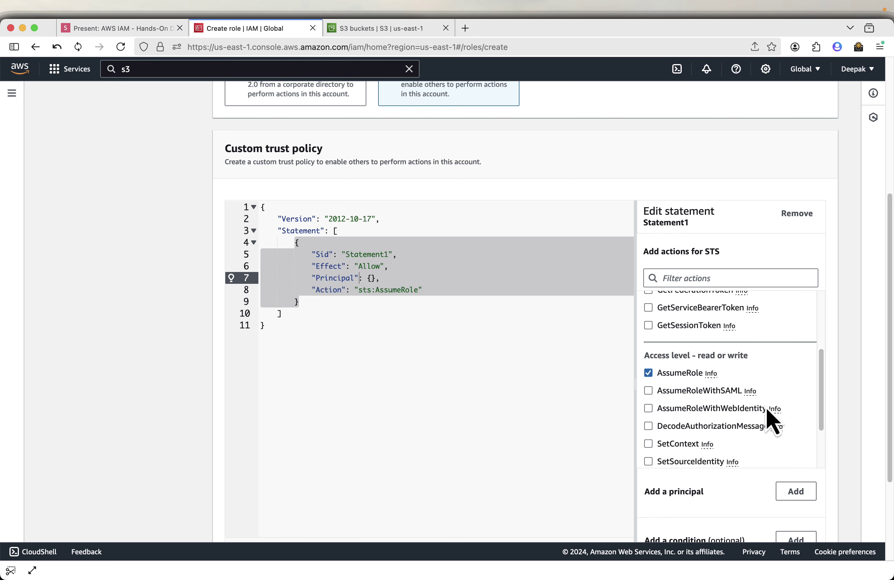
pyautogui.scroll(-2, 760, 415)
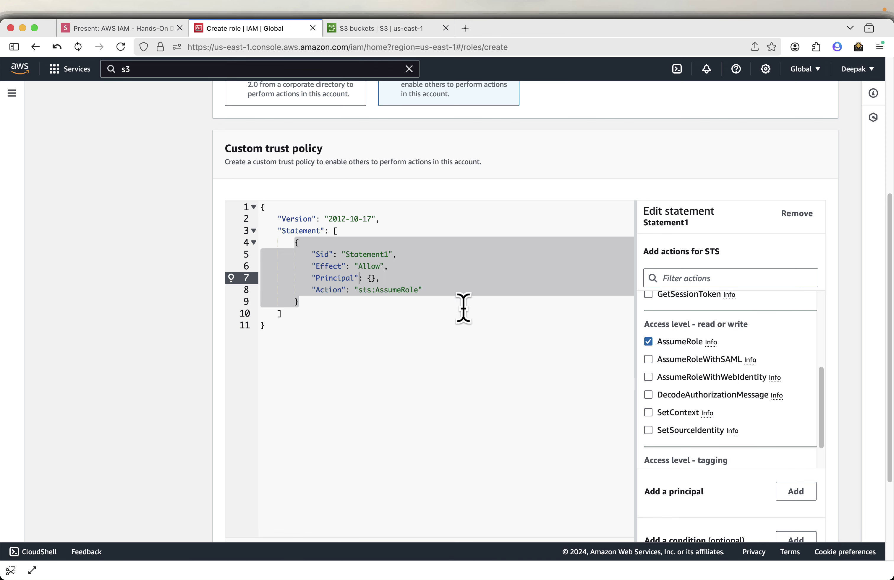
pyautogui.scroll(7, 490, 307)
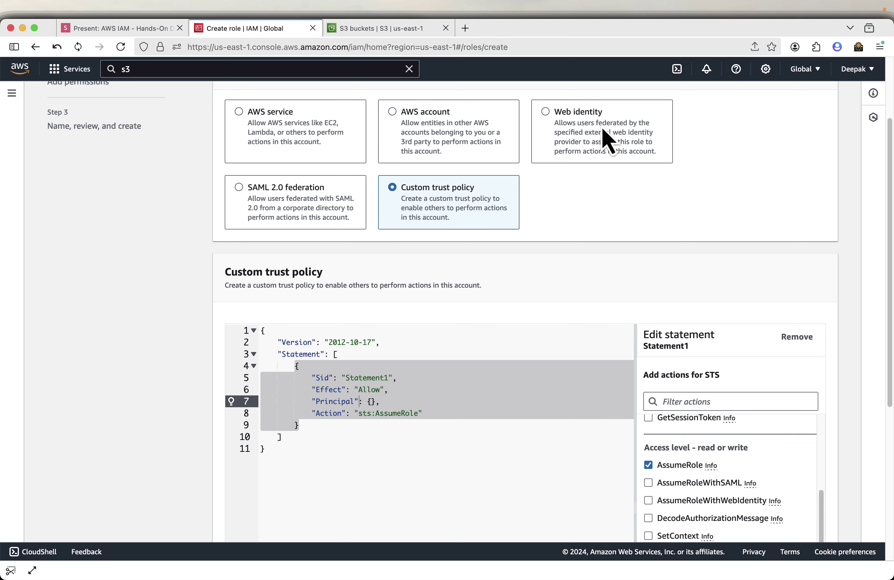
pyautogui.scroll(-2, 742, 493)
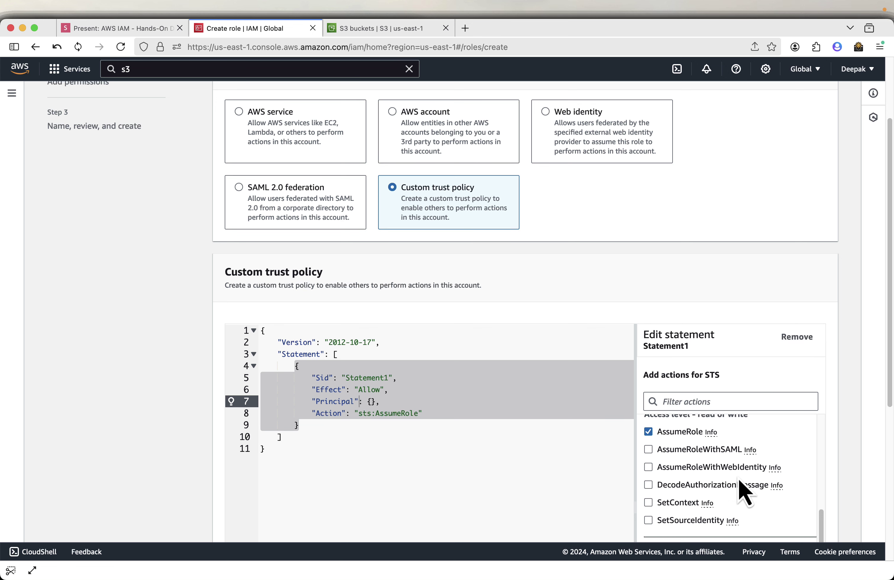
pyautogui.scroll(-5, 779, 374)
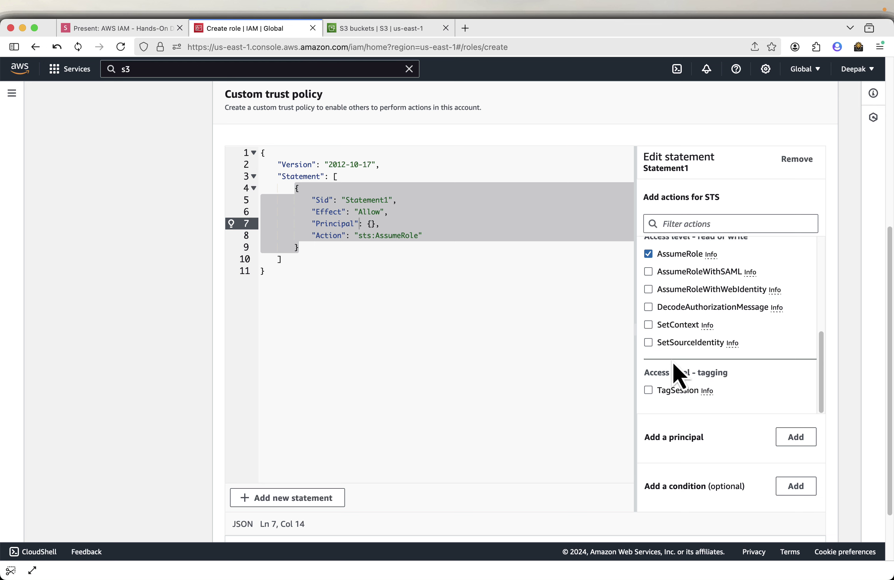
pyautogui.click(791, 439)
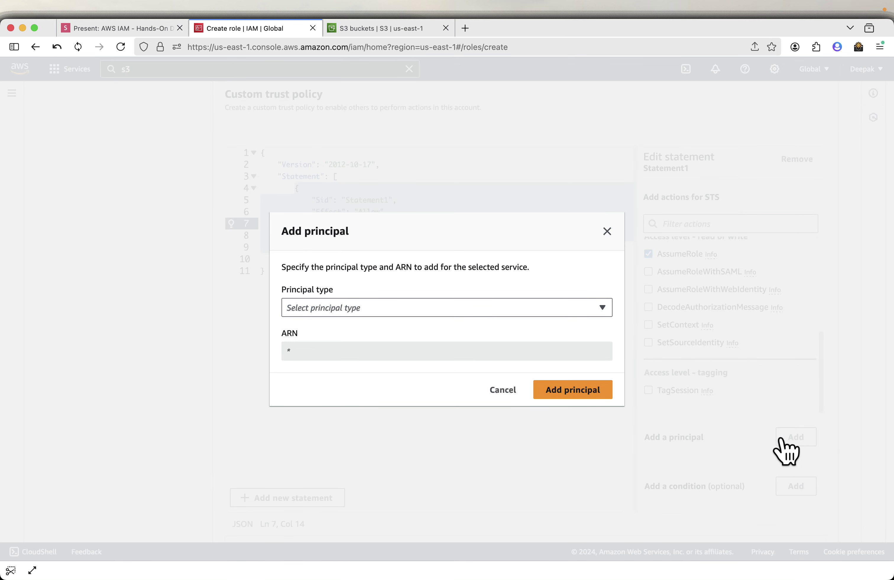
pyautogui.click(420, 313)
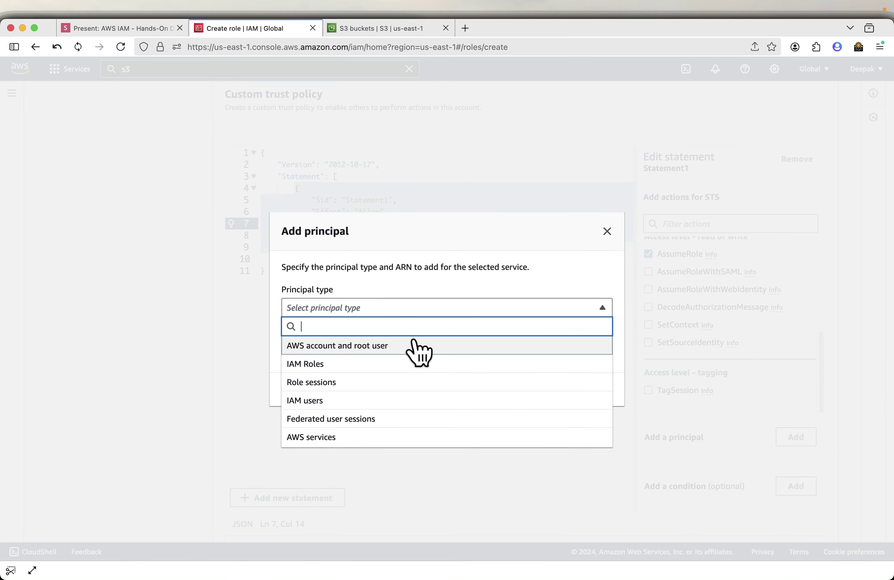
pyautogui.click(374, 404)
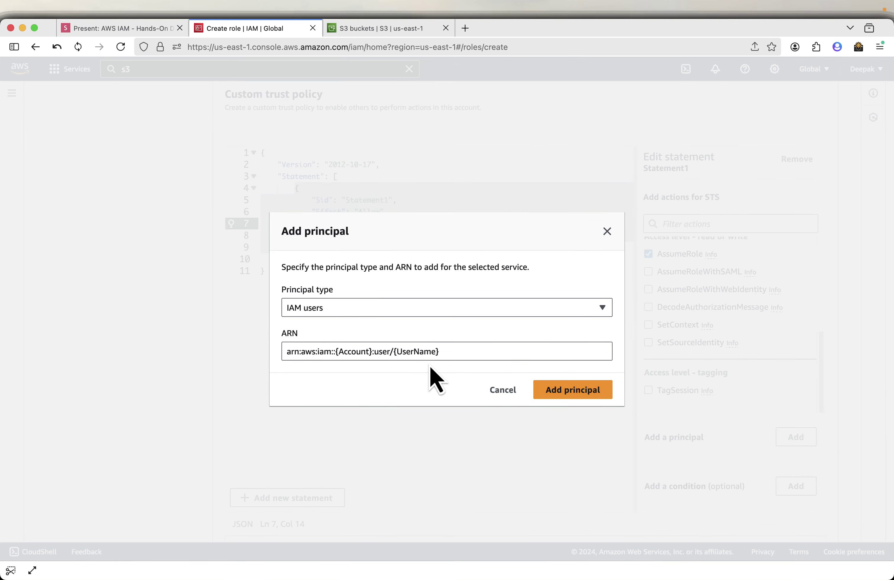
pyautogui.moveTo(392, 352); pyautogui.dragTo(473, 351)
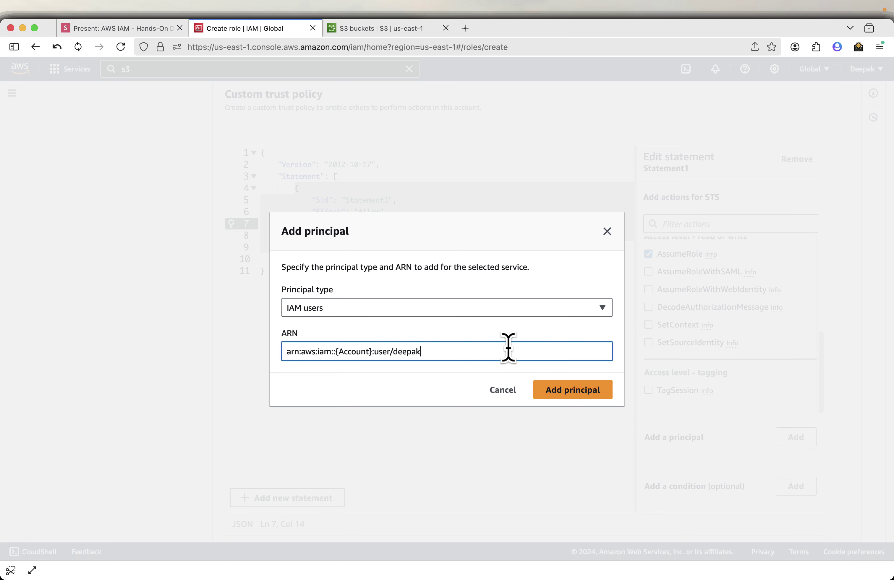
pyautogui.hotkey('shift', 'Left')
pyautogui.hotkey('shift', 'Left')
pyautogui.hotkey('shift', 'Left')
pyautogui.hotkey('shift', 'Left')
pyautogui.hotkey('shift', 'Left')
pyautogui.hotkey('shift', 'Left')
pyautogui.hotkey('shift', 'Left')
pyautogui.hotkey('shift', 'Left')
pyautogui.click(486, 394)
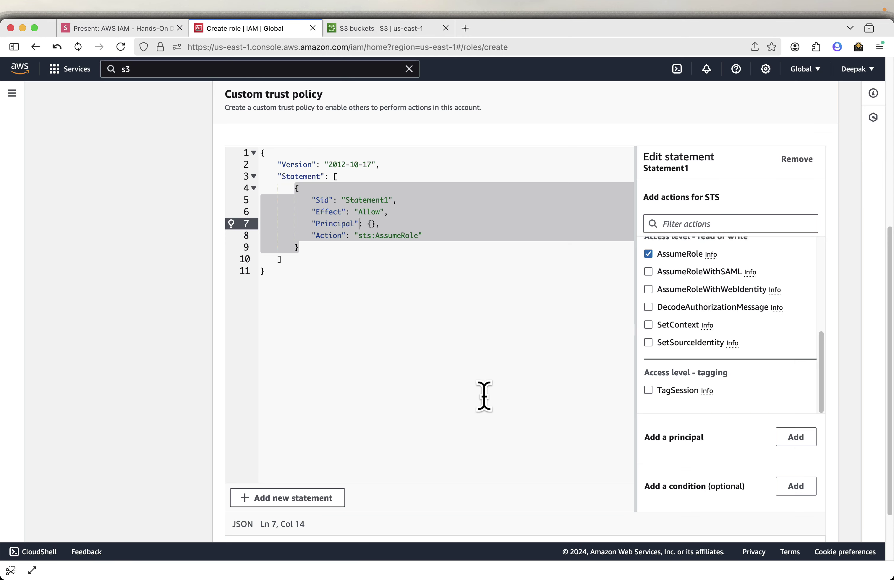
# Step: Set the trusted entity type to AWS service with the EC2 service and EC2 use case, and proceed to the permissions step
pyautogui.scroll(5, 484, 396)
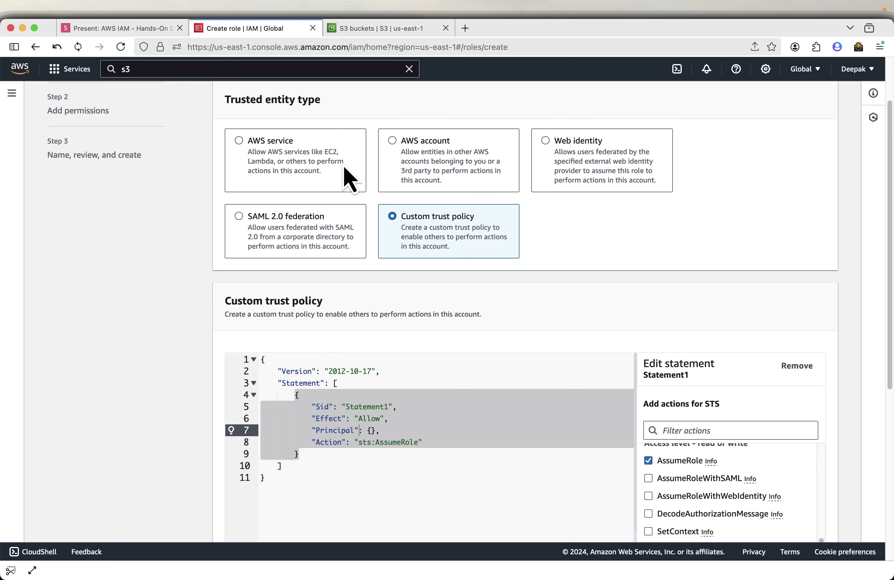
pyautogui.click(239, 140)
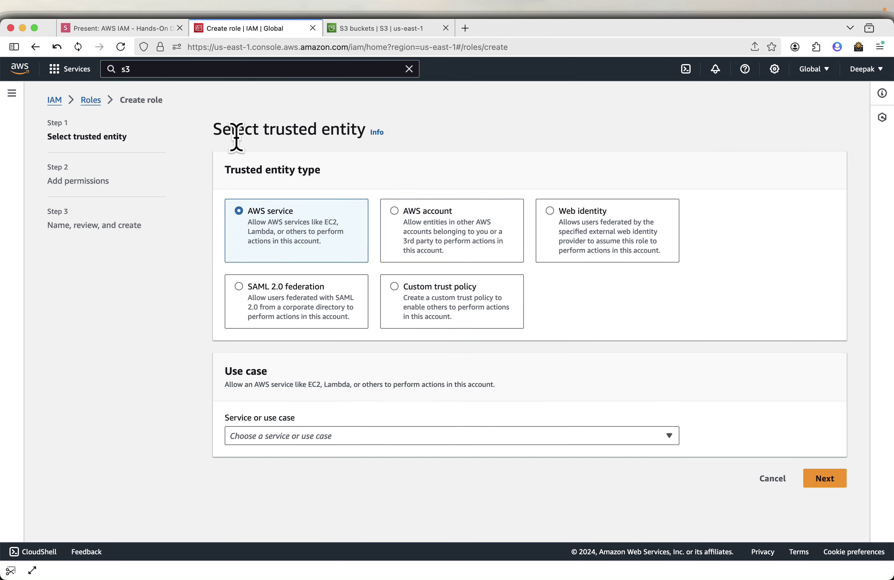
pyautogui.click(349, 437)
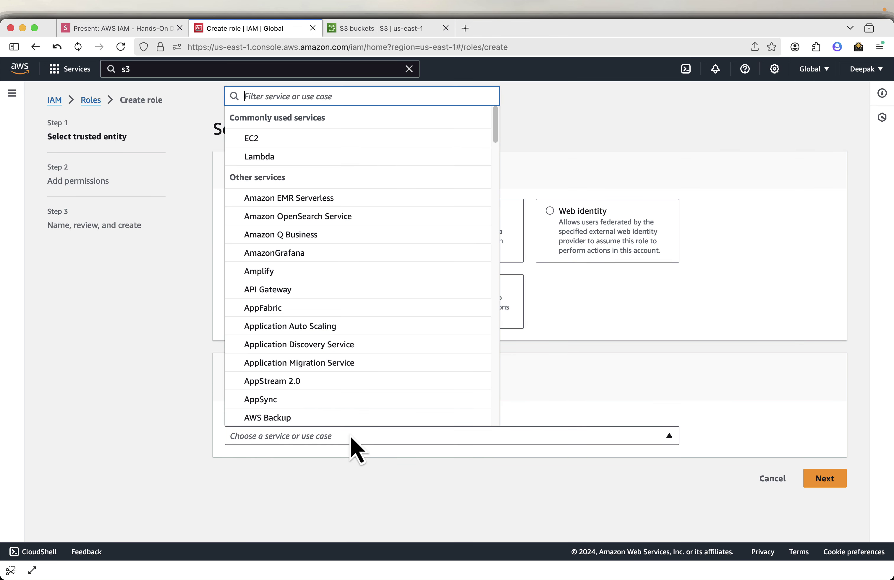
pyautogui.click(340, 141)
pyautogui.scroll(-3, 612, 474)
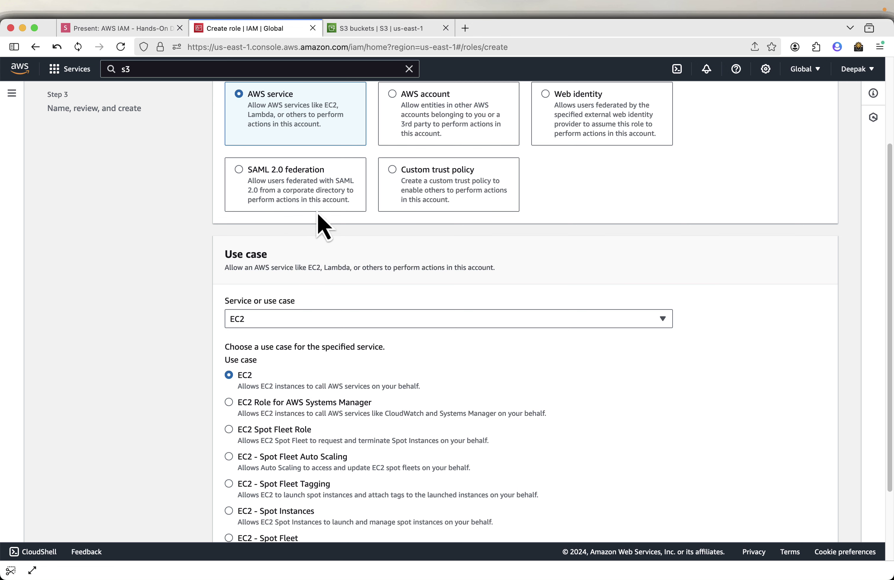
pyautogui.scroll(-3, 452, 339)
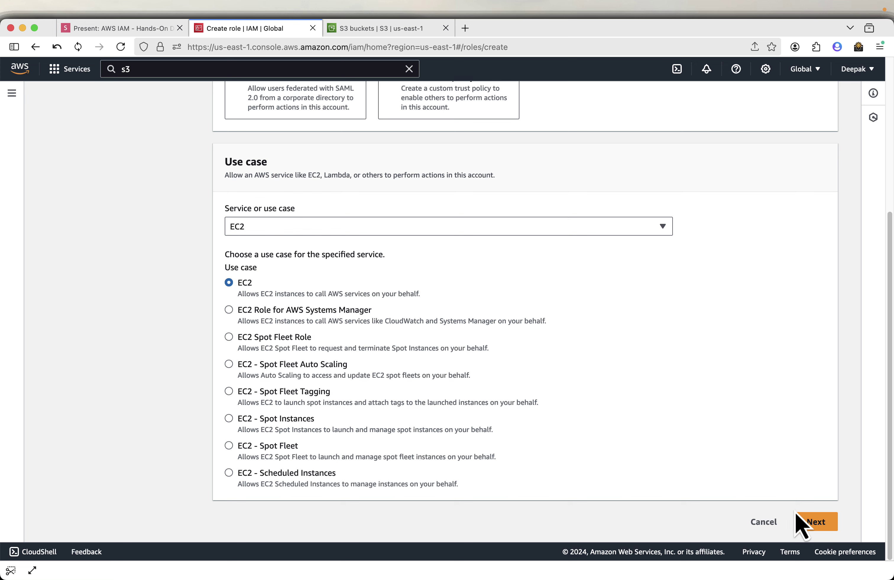
pyautogui.click(815, 527)
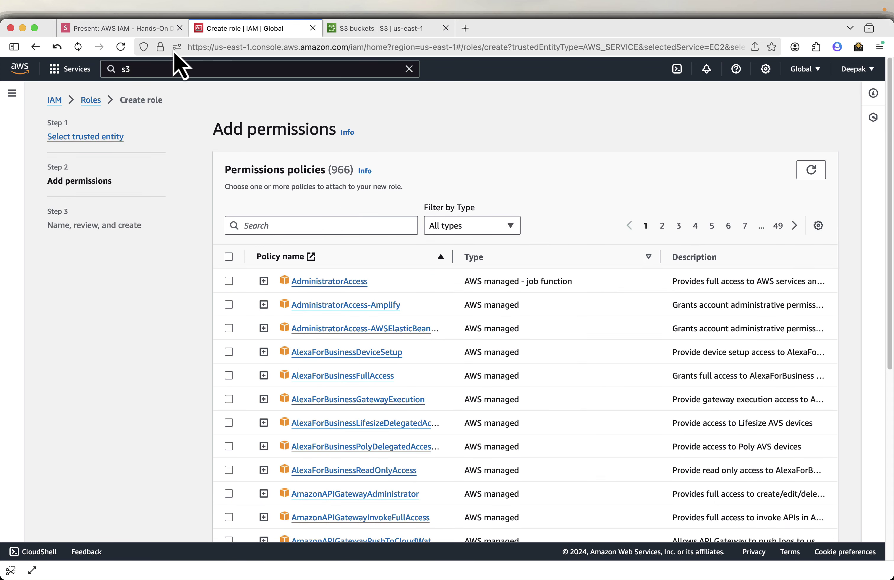
# Step: Switch to the slides presentation, advance to the Add permissions slide and copy the policy name AmazonS3ReadOnlyAccess
pyautogui.click(105, 31)
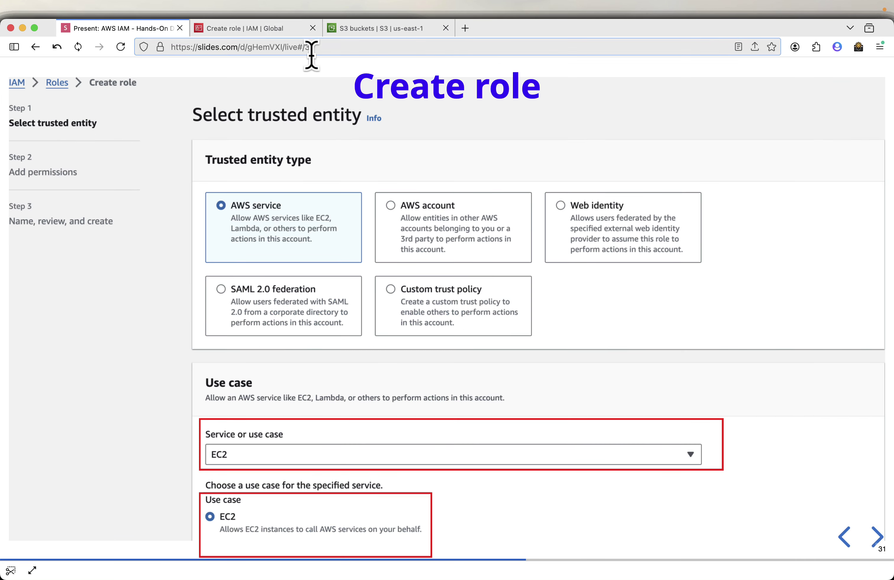
pyautogui.press('Right')
pyautogui.press('Right')
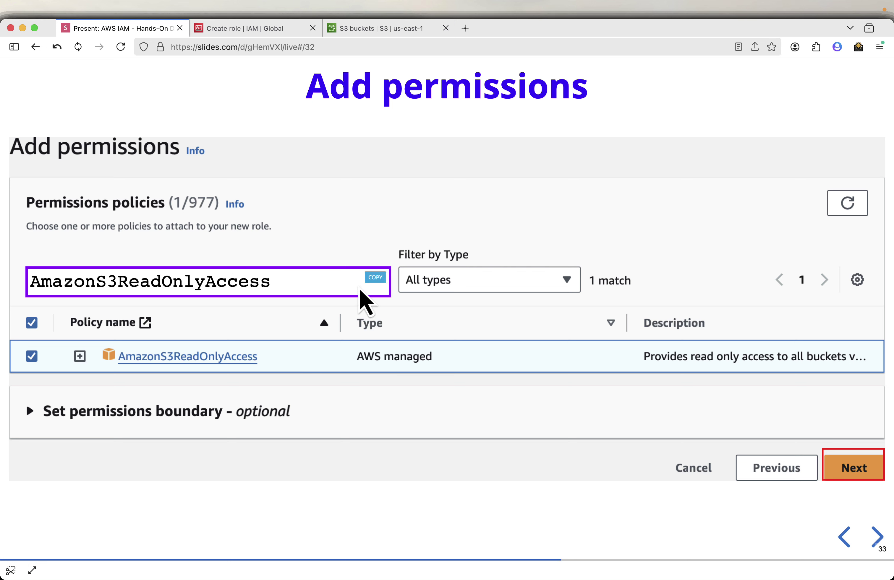
pyautogui.click(382, 279)
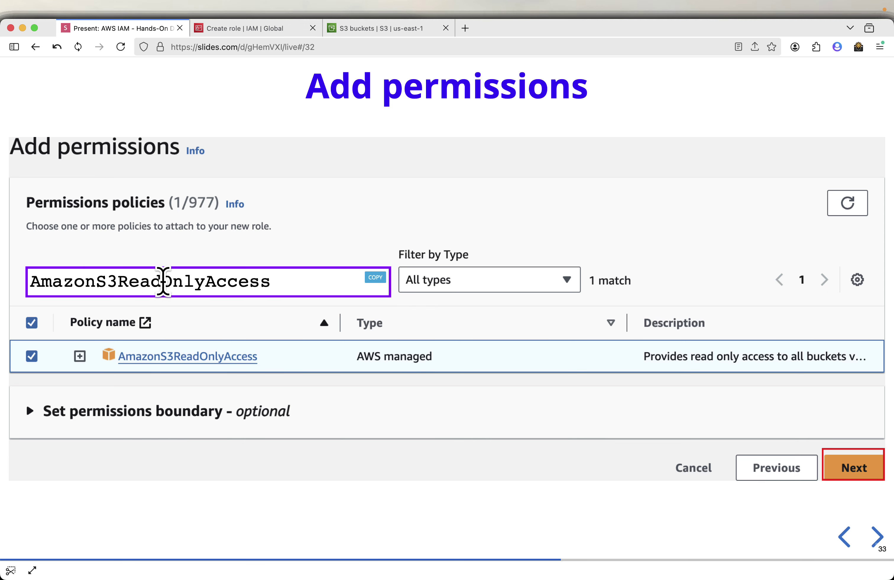
# Step: Back in the IAM role wizard, filter the policies for AmazonS3ReadOnlyAccess, select that policy and proceed to the review step
pyautogui.click(270, 28)
pyautogui.click(312, 226)
pyautogui.press('super+v')
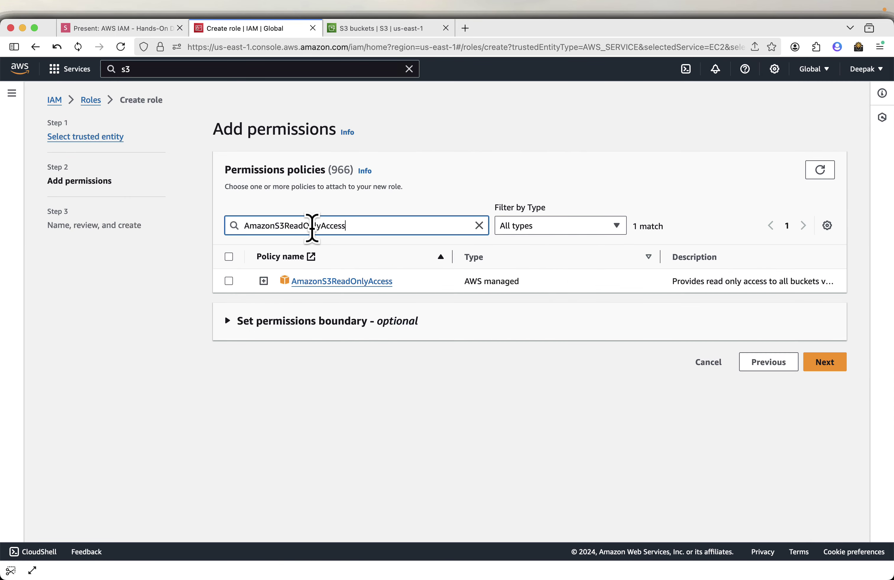
pyautogui.click(228, 281)
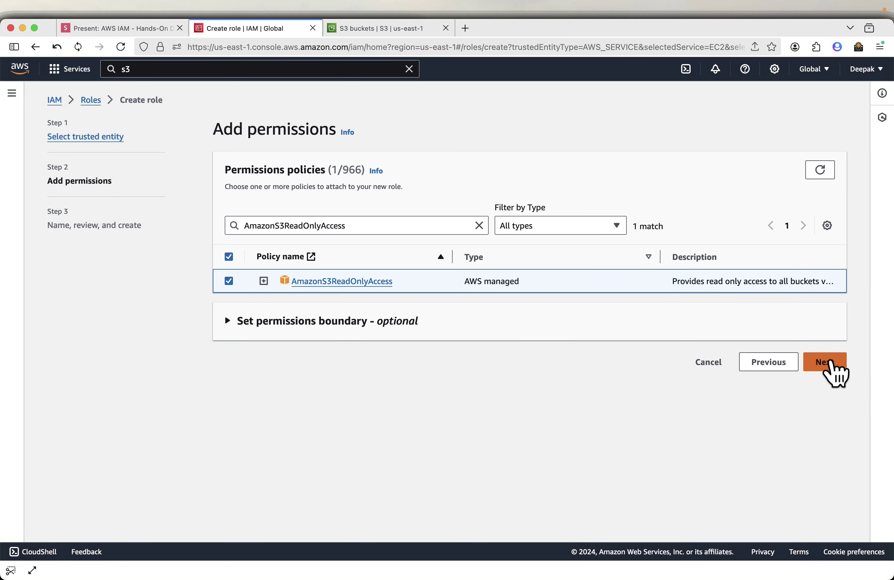
pyautogui.click(825, 362)
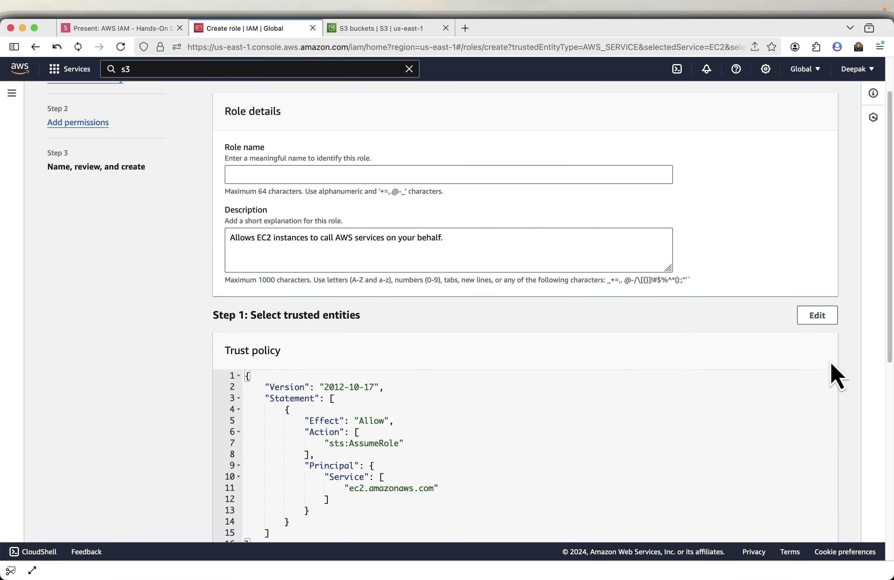
# Step: Copy the role name EC2S3ReadOnly from the Role details slide and enter it as the role name in the IAM console
pyautogui.click(313, 176)
pyautogui.click(117, 29)
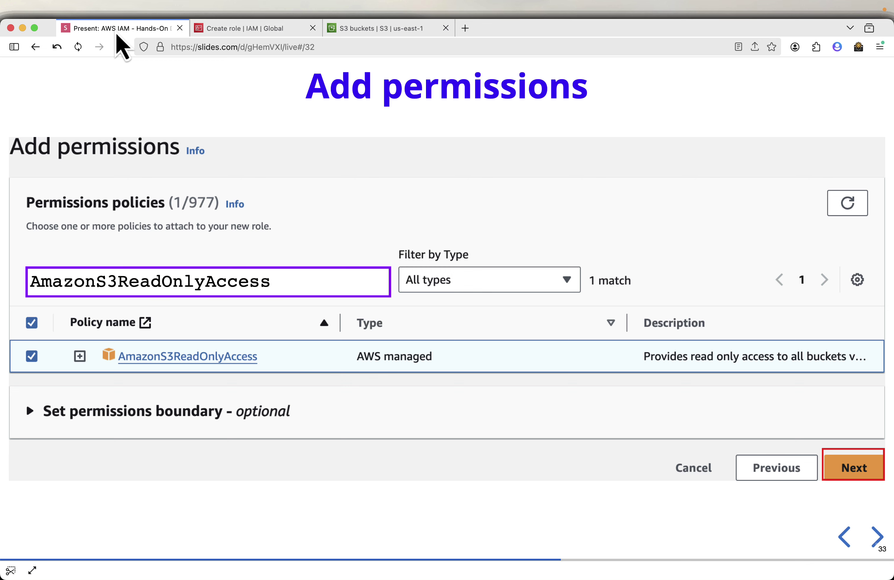
pyautogui.press('Right')
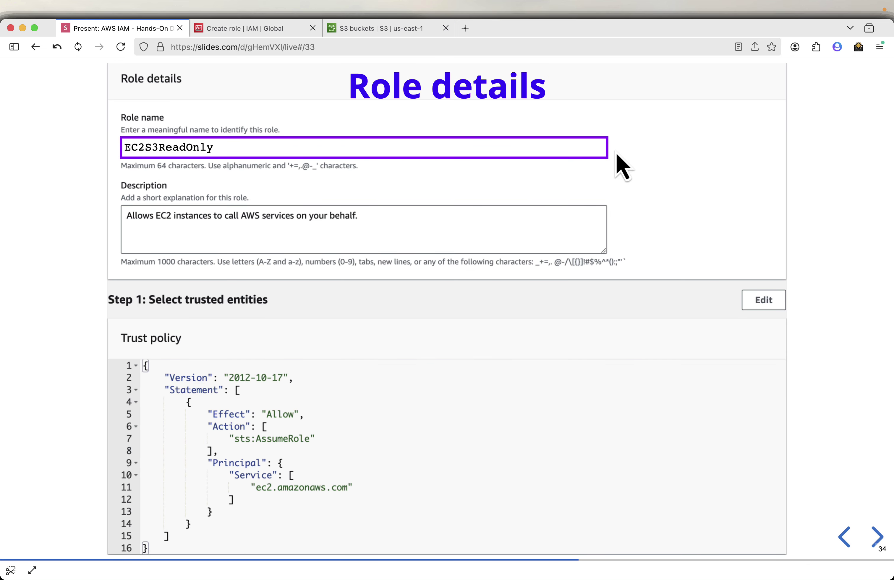
pyautogui.moveTo(594, 149)
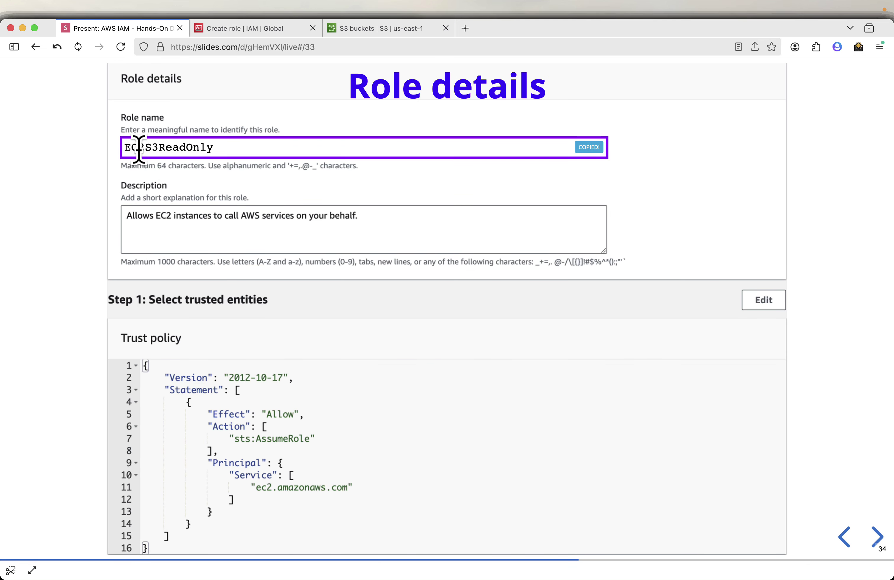
pyautogui.click(240, 29)
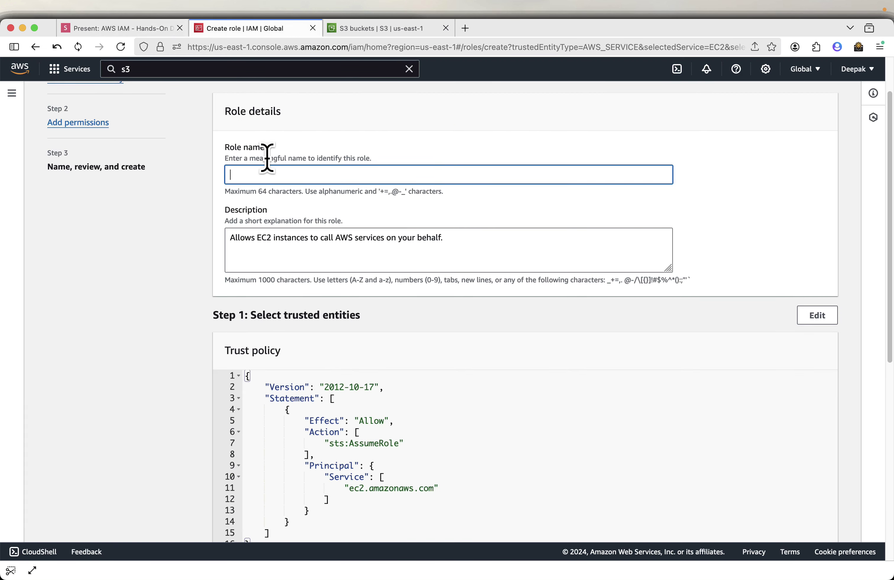
pyautogui.press('super+v')
# Step: Review the role's trust policy and permissions summary, and create the role without adding tags
pyautogui.scroll(-3, 475, 245)
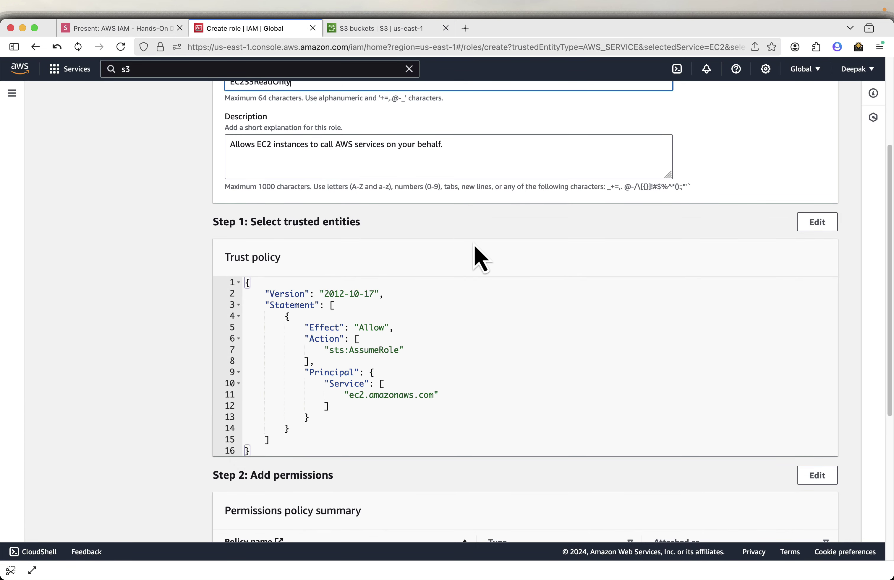
pyautogui.scroll(-2, 405, 362)
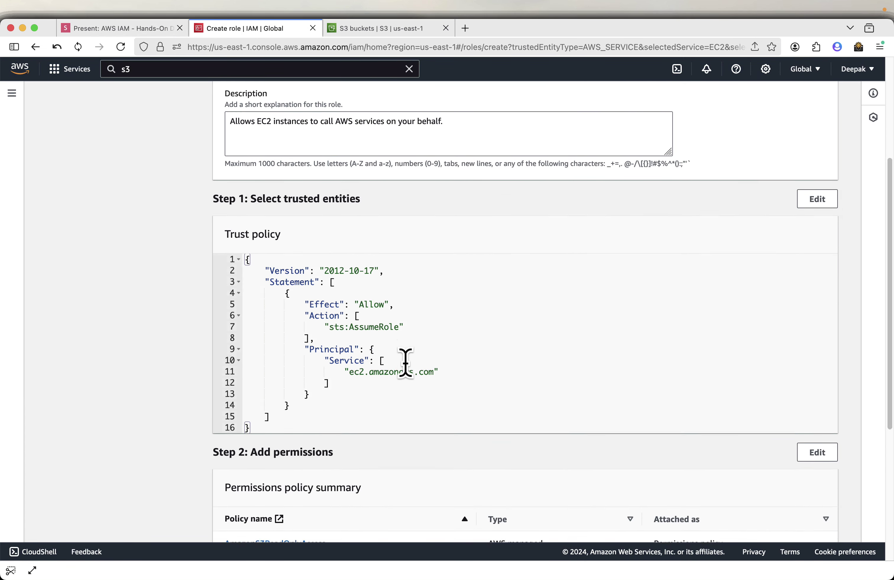
pyautogui.scroll(-5, 405, 363)
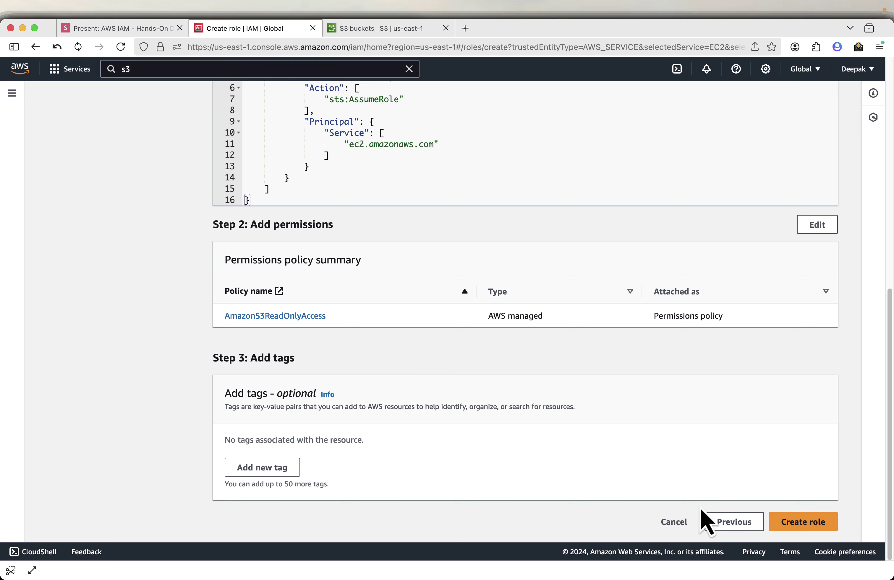
pyautogui.click(810, 529)
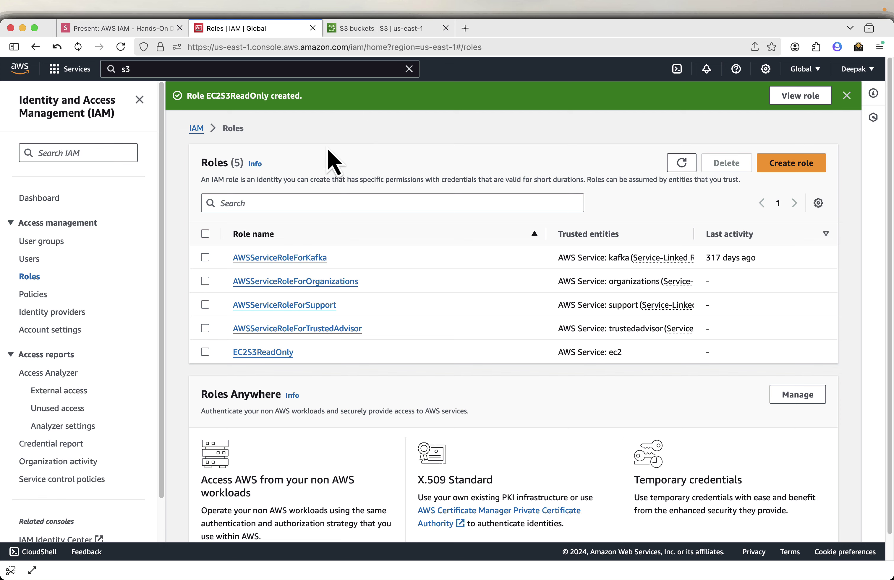
# Step: Switch to the slides presentation and advance to the Create role slide
pyautogui.click(133, 30)
pyautogui.press('Right')
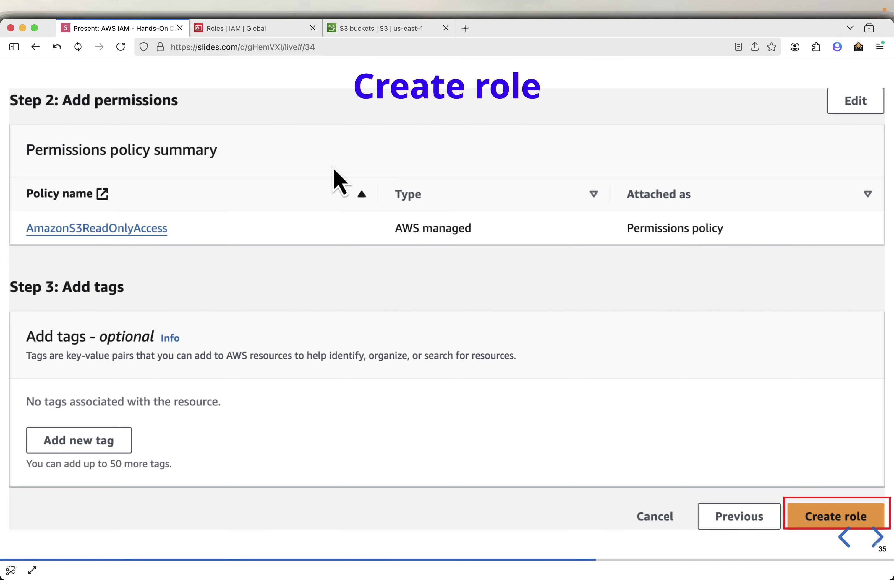
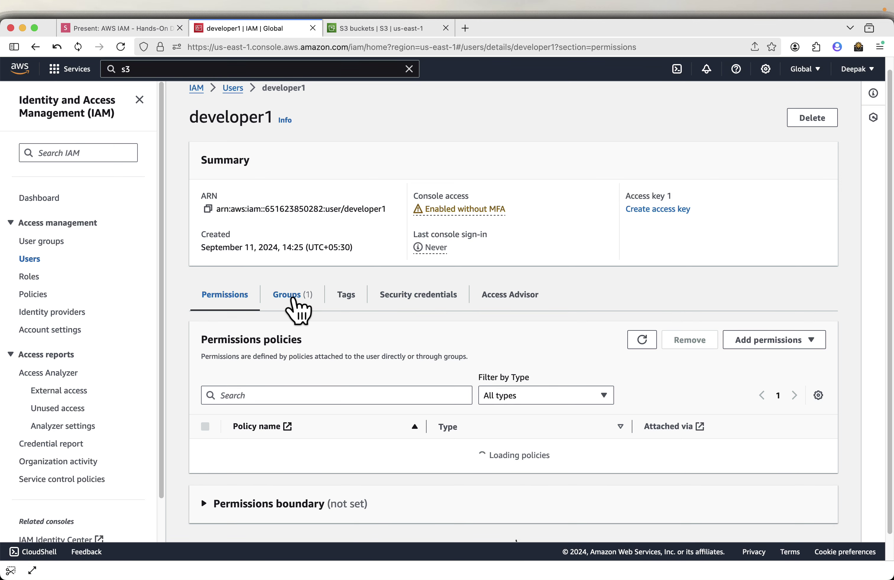
# Step: Open the security credentials of the IAM user developer1 and copy its console sign-in link
pyautogui.click(292, 297)
pyautogui.click(394, 330)
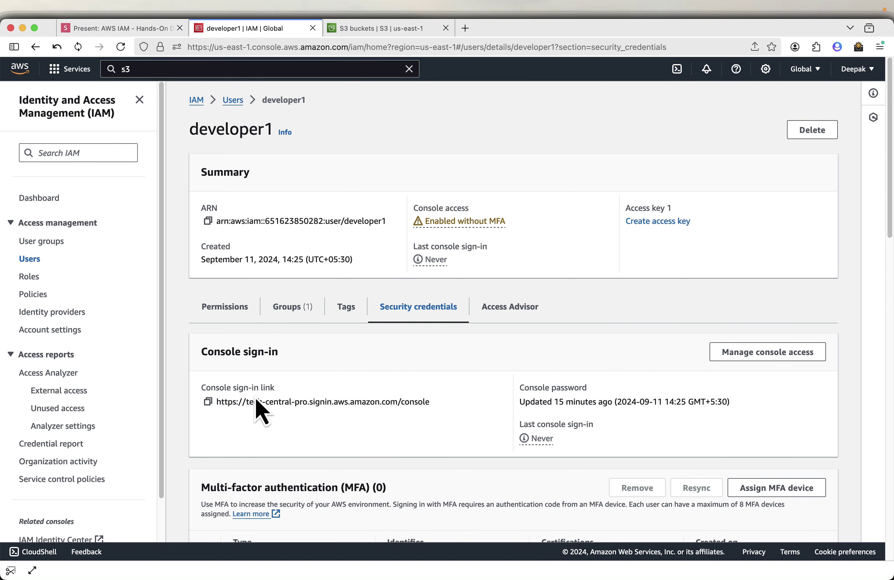
pyautogui.click(207, 402)
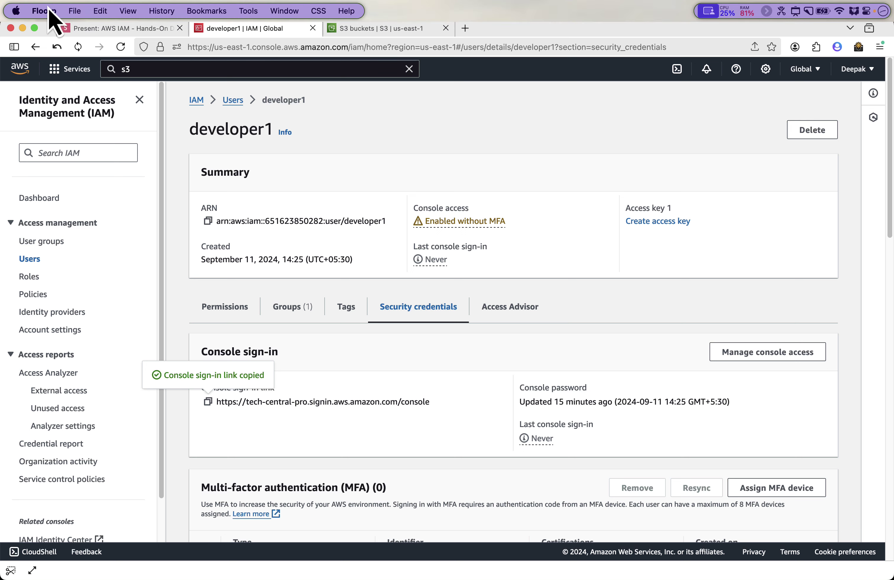
# Step: Open a new private browser window and load the copied console sign-in link there
pyautogui.click(75, 11)
pyautogui.click(89, 60)
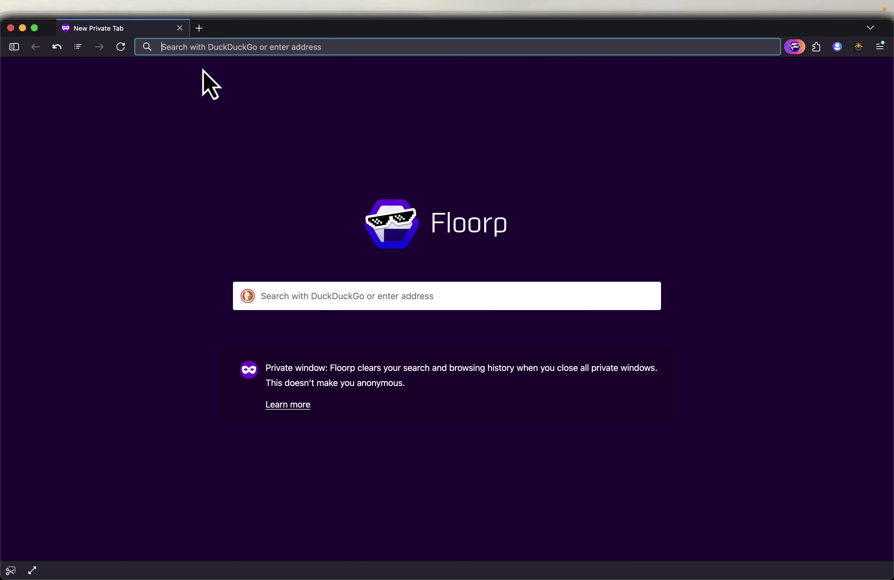
pyautogui.press('super+v')
pyautogui.press('Return')
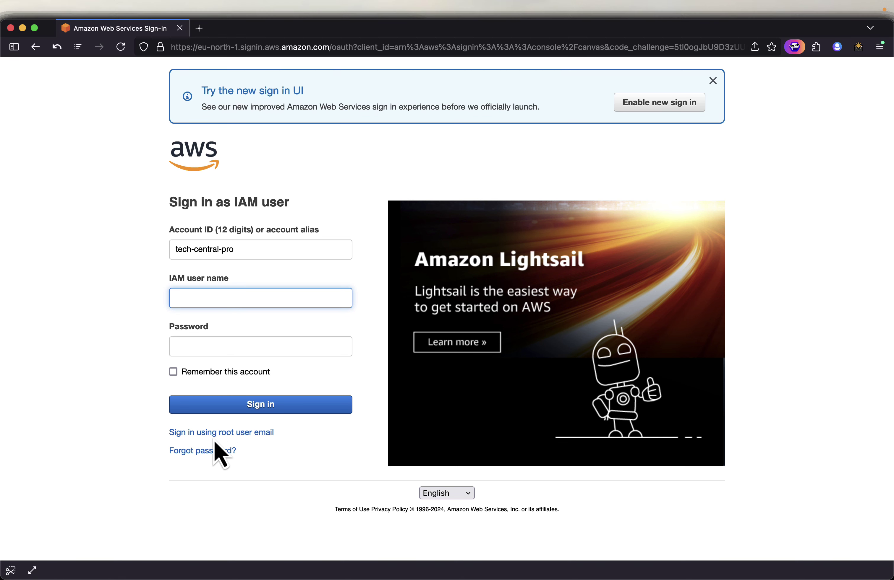
# Step: View the root user and IAM user sign-in options, and reload the copied console sign-in link in a fresh private tab
pyautogui.click(252, 436)
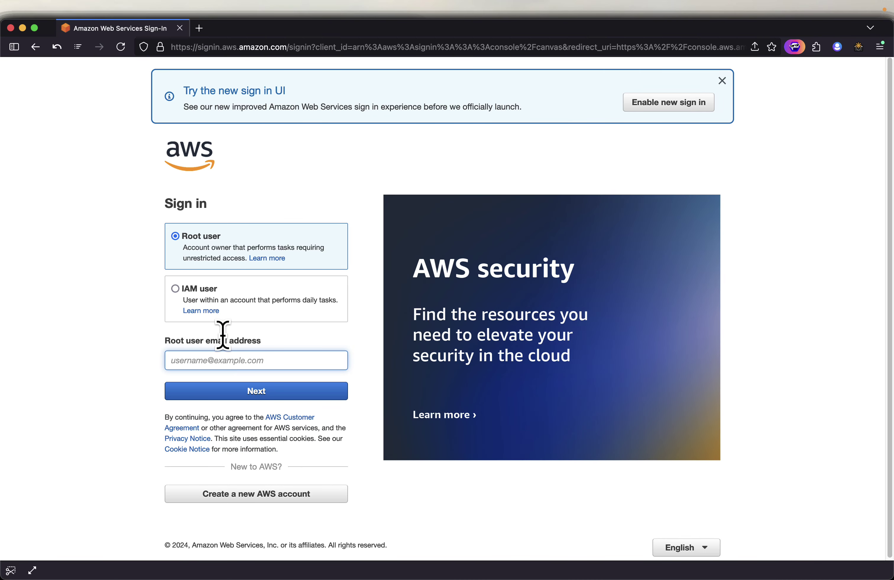
pyautogui.click(176, 304)
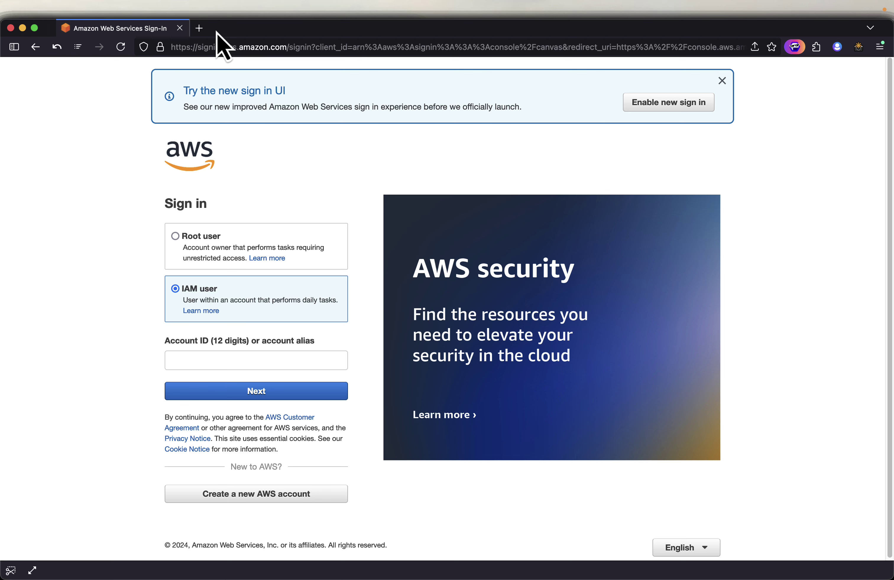
pyautogui.click(199, 28)
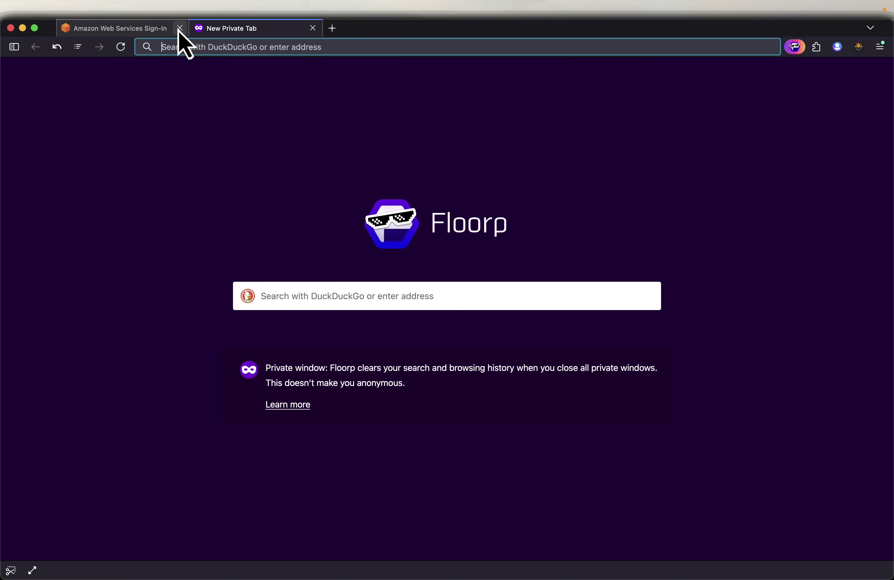
pyautogui.click(180, 29)
pyautogui.click(187, 45)
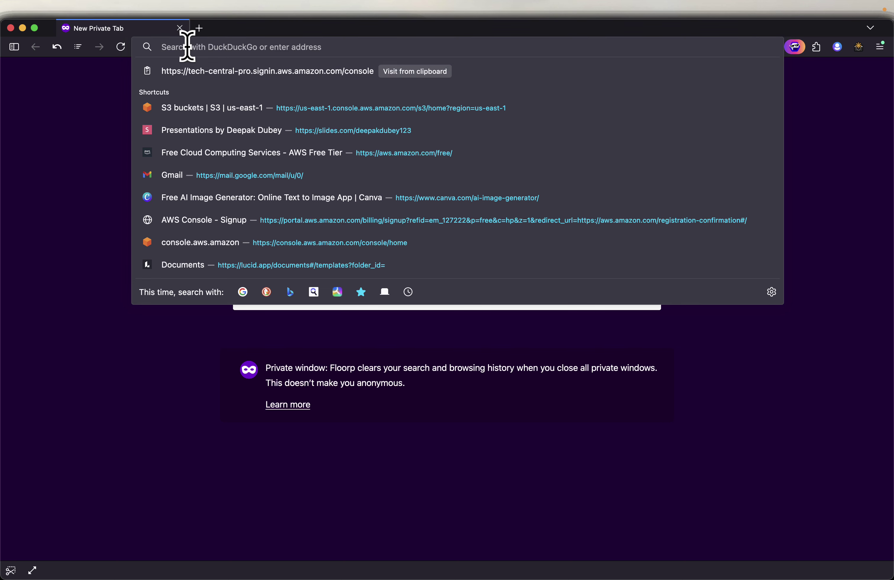
pyautogui.press('super+v')
pyautogui.press('Return')
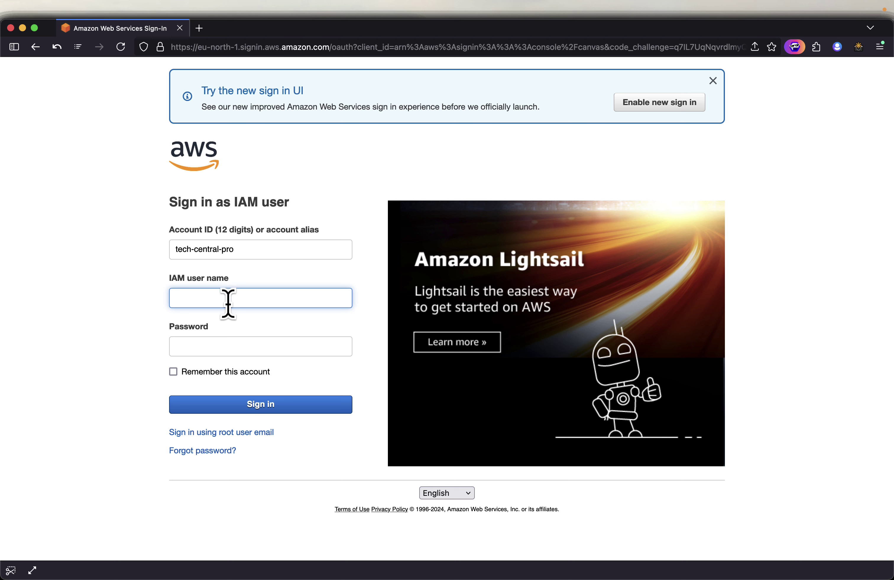
# Step: Sign in as the IAM user developer1 with the account password
pyautogui.write('developer1')
pyautogui.press('Tab')
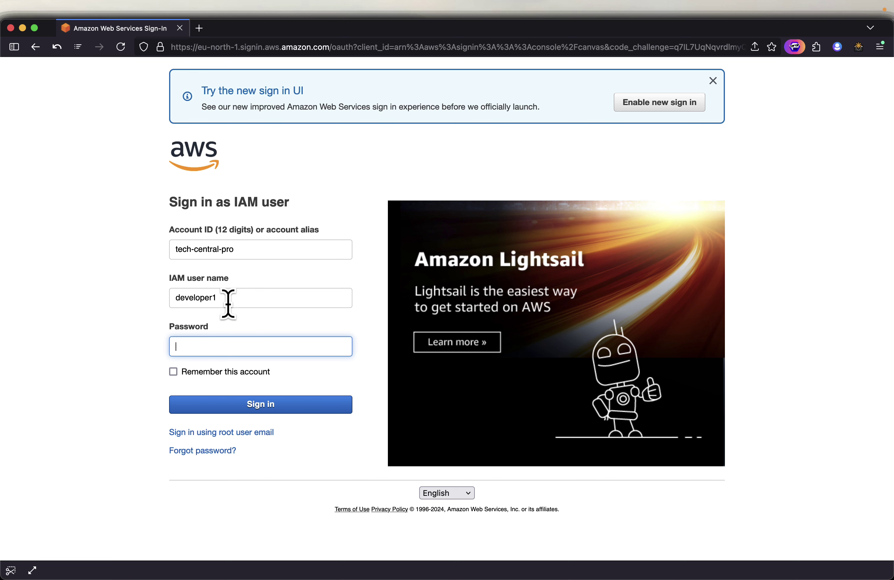
pyautogui.click(240, 408)
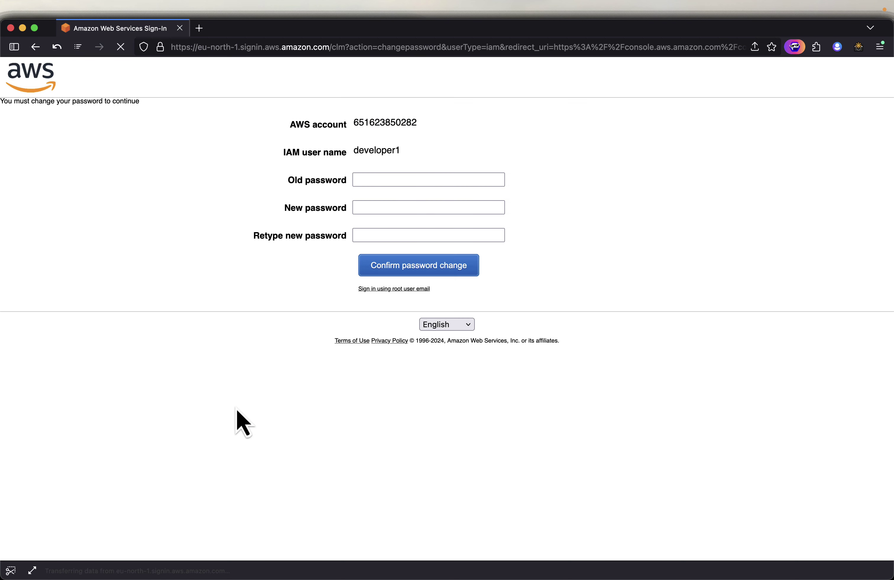
# Step: Change developer1's password by entering the old password, the new password and its repetition, and confirm the change
pyautogui.click(398, 176)
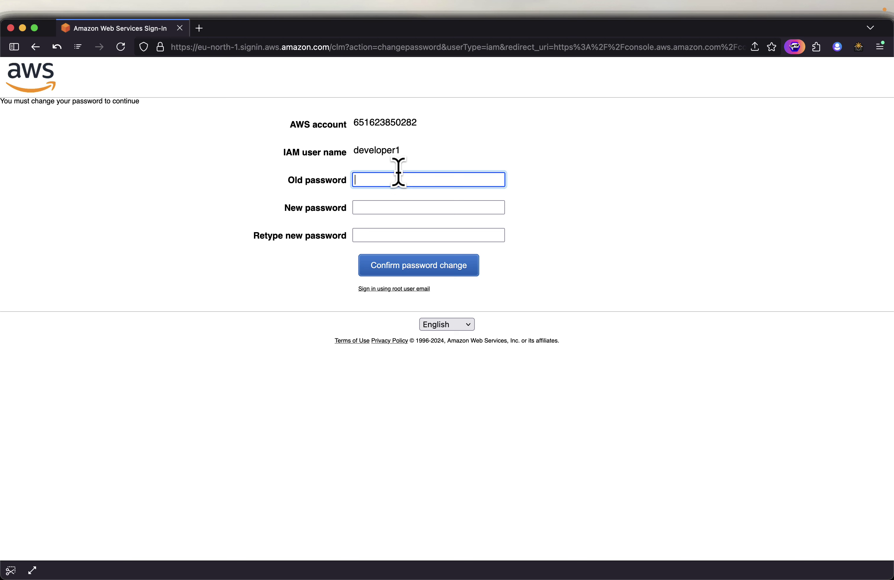
pyautogui.click(398, 206)
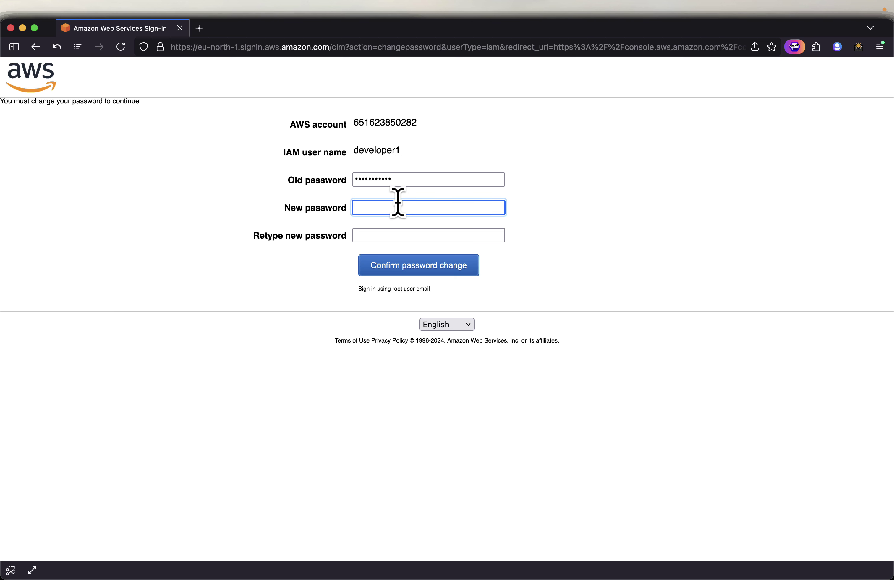
pyautogui.press('super+v')
pyautogui.press('Tab')
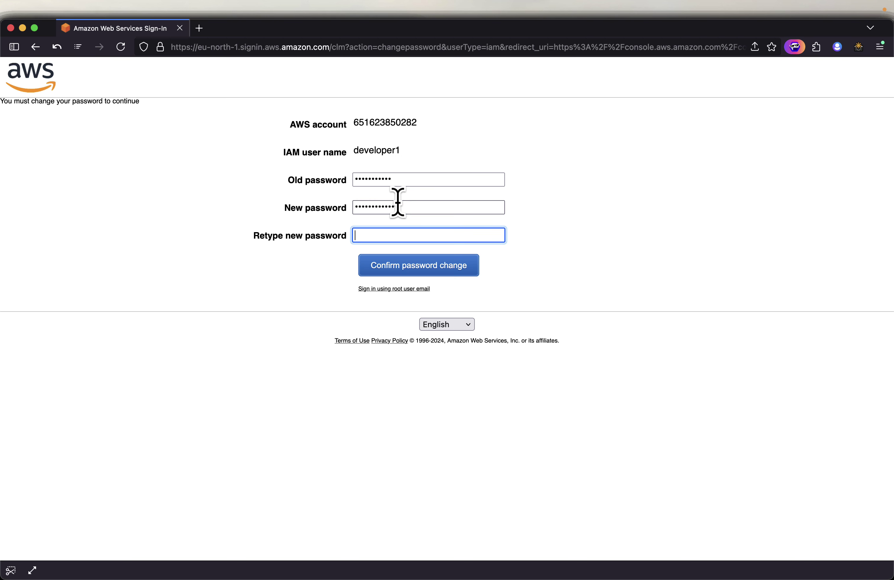
pyautogui.click(402, 266)
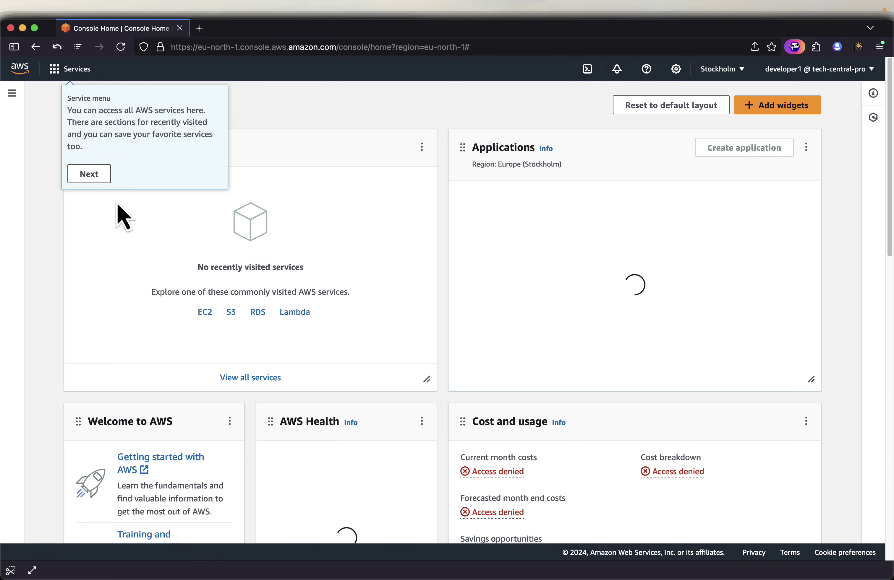
# Step: Dismiss the introductory tips on Console Home and look over developer1's dashboard widgets
pyautogui.click(86, 175)
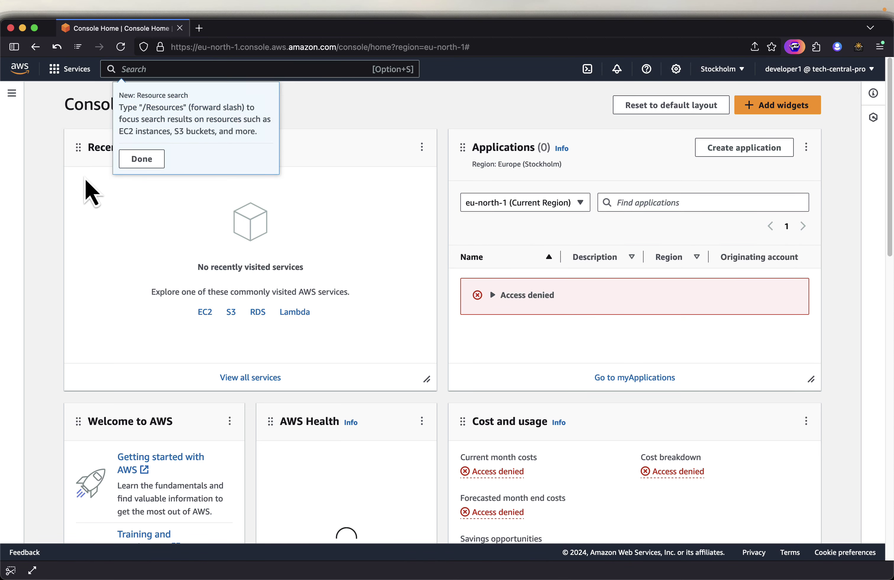
pyautogui.click(139, 160)
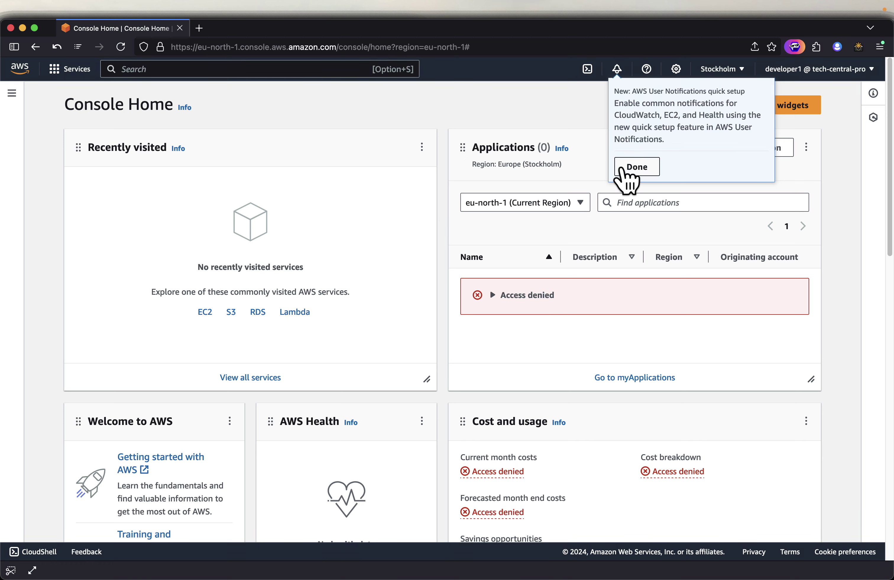
pyautogui.click(636, 168)
pyautogui.click(694, 206)
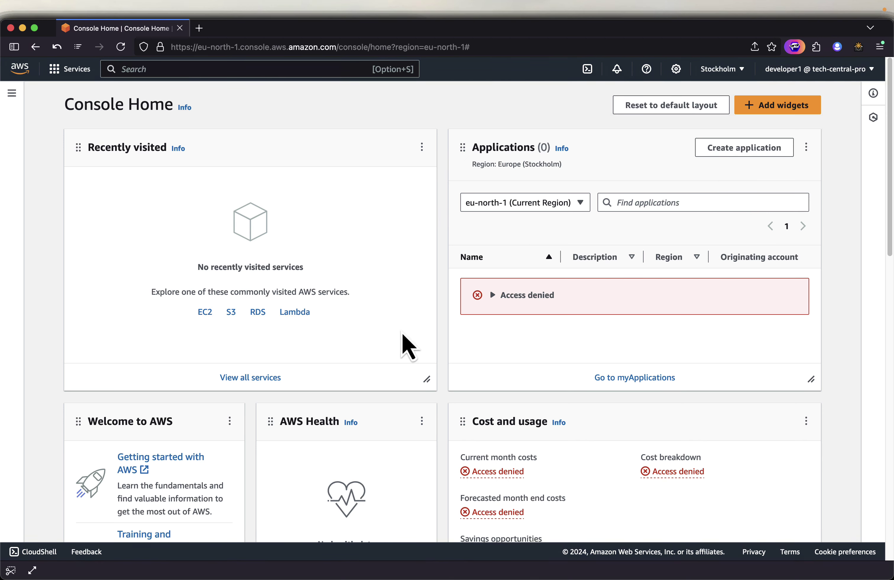
pyautogui.scroll(-3, 633, 497)
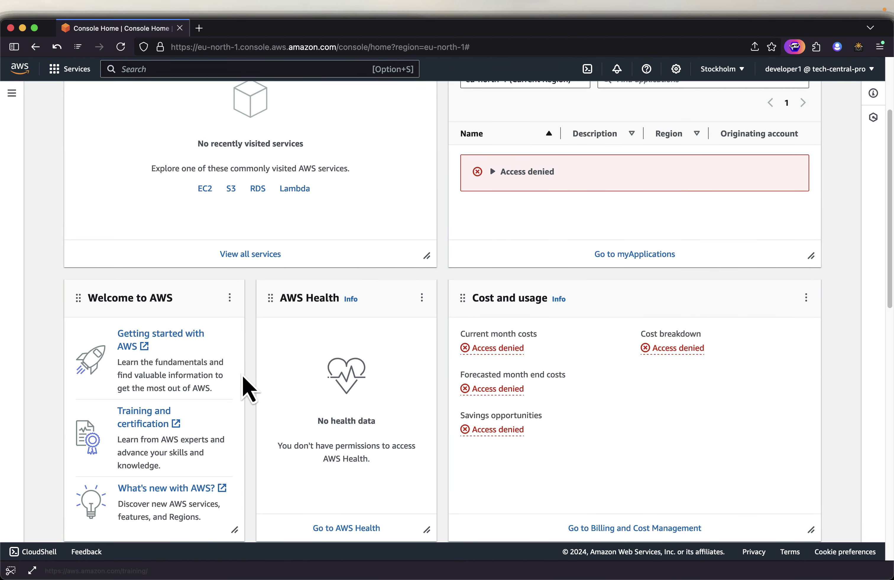
pyautogui.scroll(3, 243, 382)
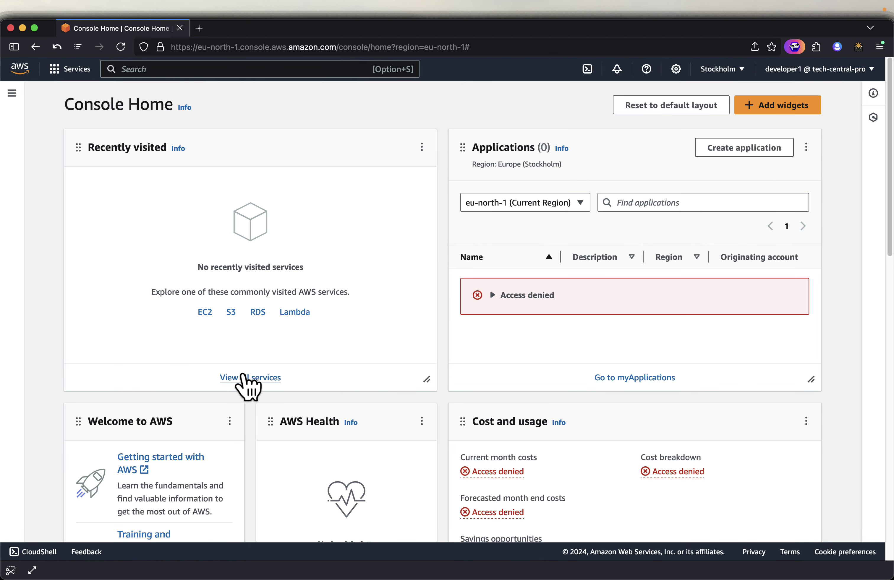
# Step: Open the EC2 and S3 services from Console Home, each in its own new tab
pyautogui.rightClick(203, 313)
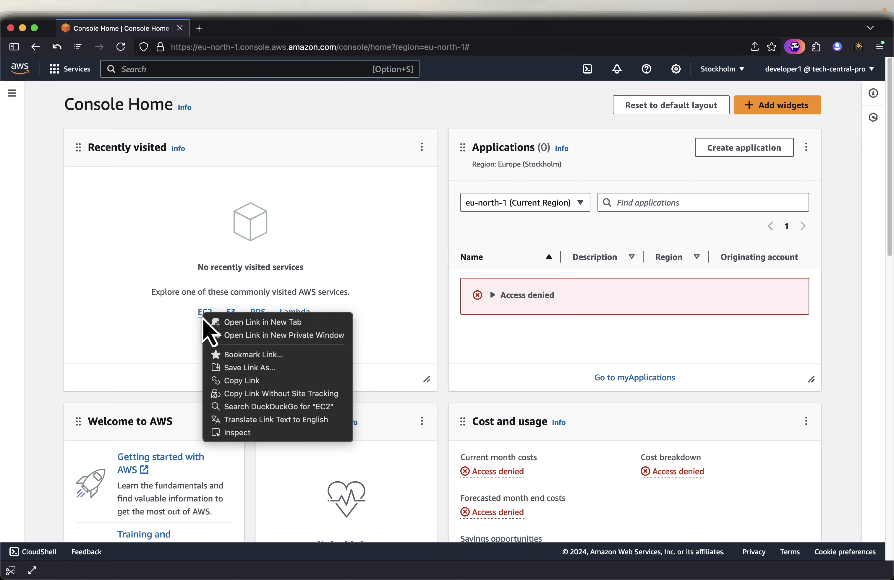
pyautogui.click(281, 318)
pyautogui.rightClick(232, 315)
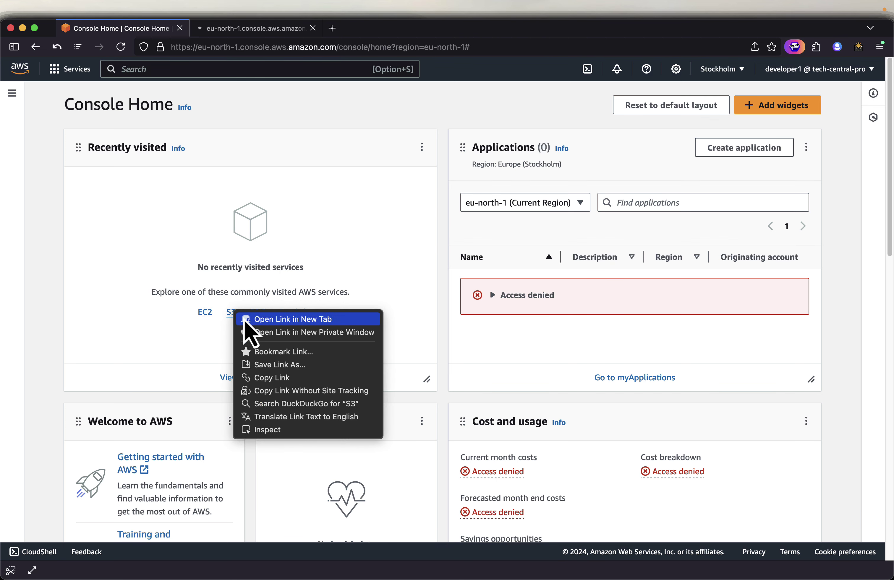
pyautogui.click(247, 319)
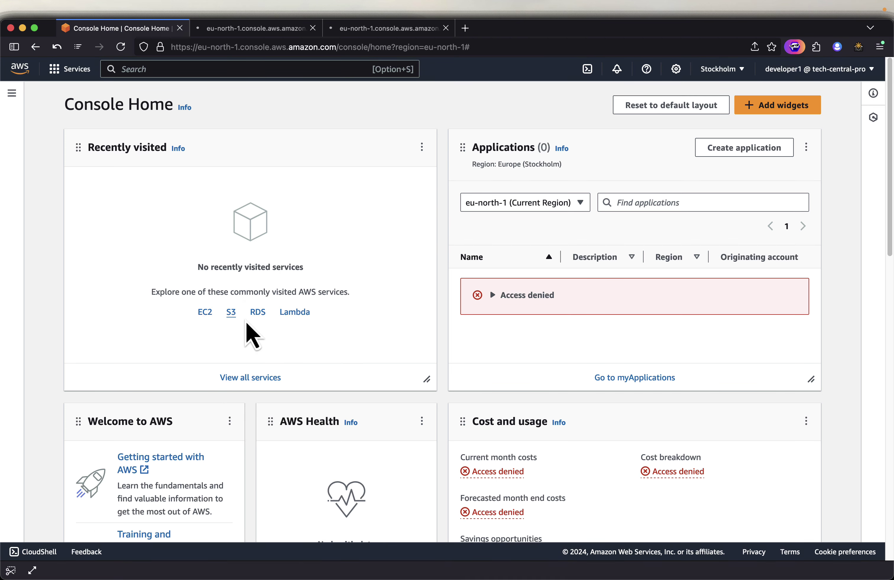
# Step: Check developer1's access to the EC2 instances list and the S3 bucket my-company-data-719246, and close the private window
pyautogui.click(235, 29)
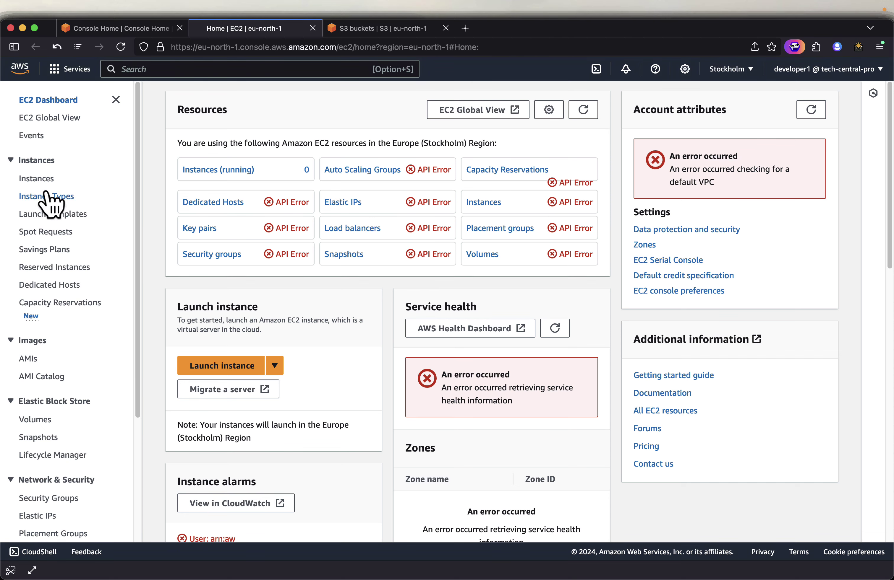
pyautogui.click(44, 181)
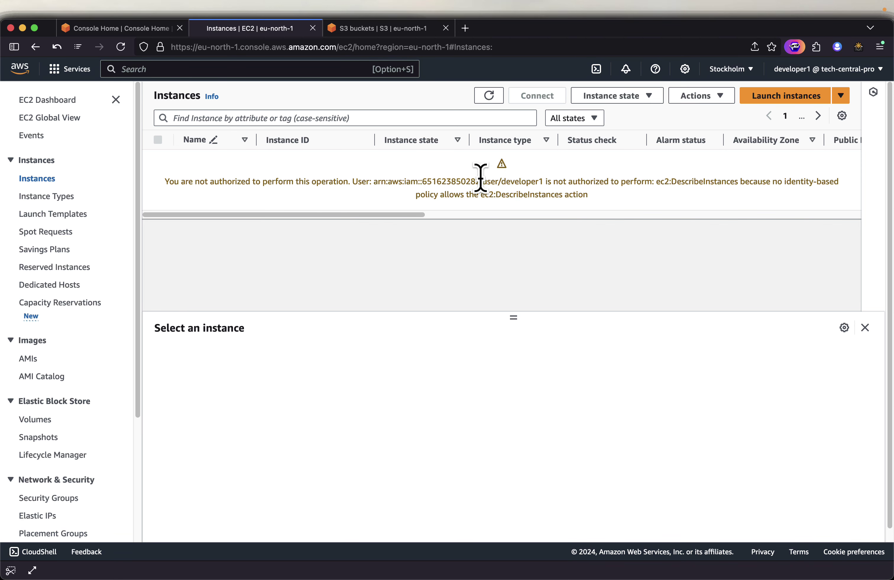
pyautogui.click(377, 30)
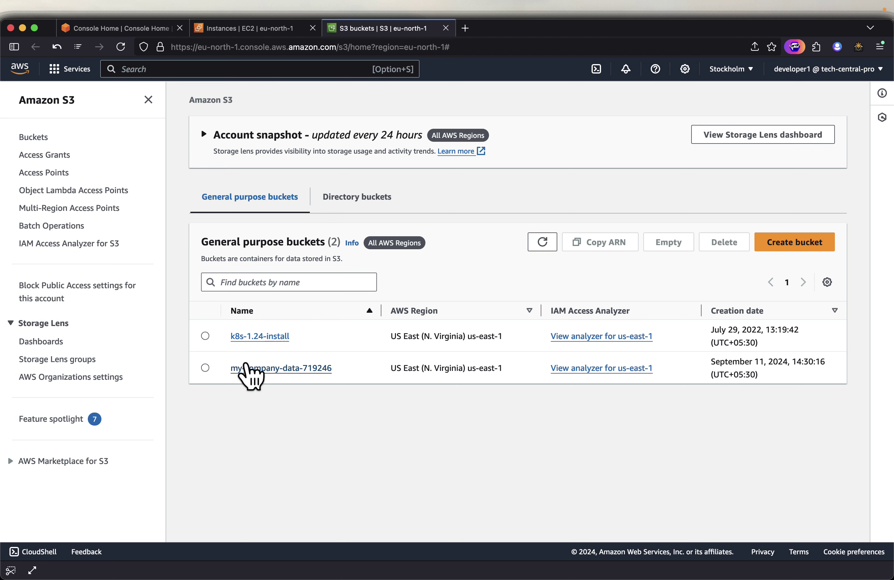
pyautogui.click(247, 368)
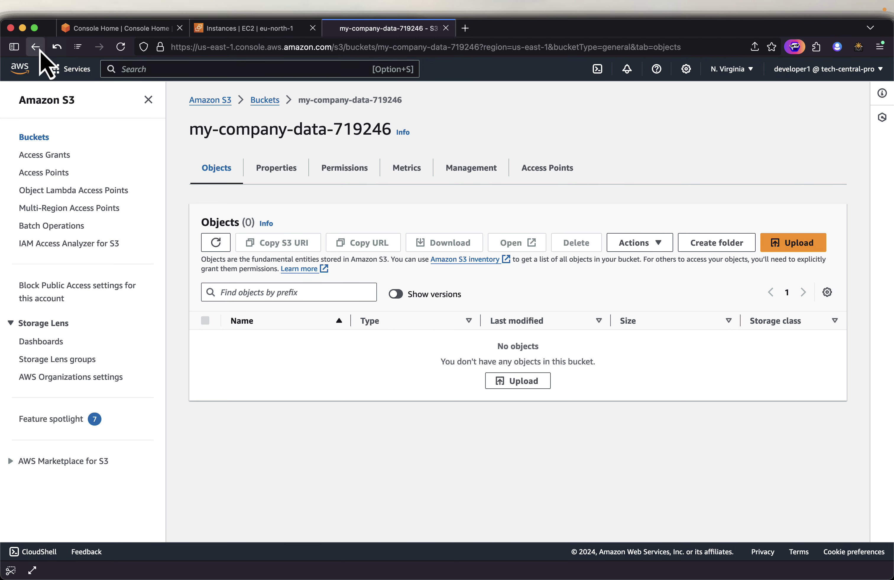
pyautogui.click(11, 28)
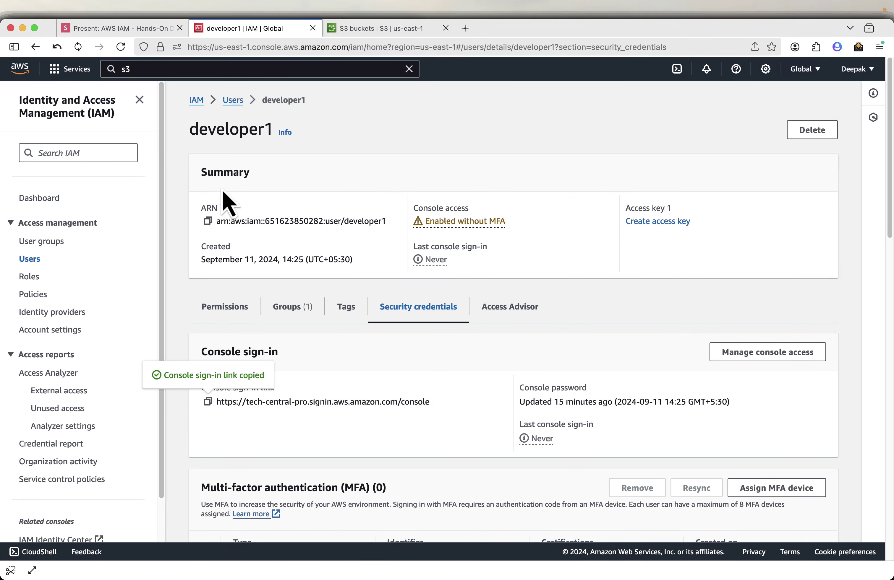
# Step: Copy the console sign-in link from the security credentials of the IAM user operations1 and open a new private window
pyautogui.click(233, 101)
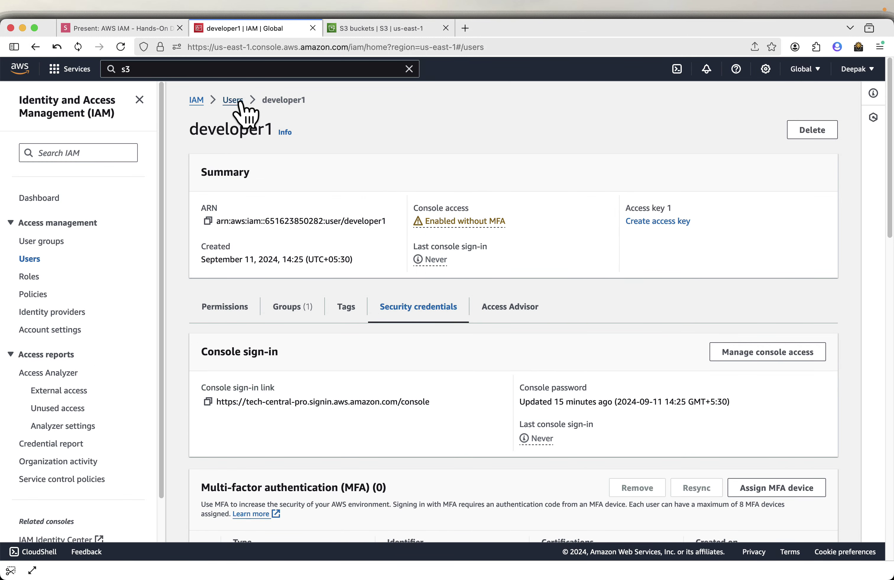
pyautogui.click(269, 511)
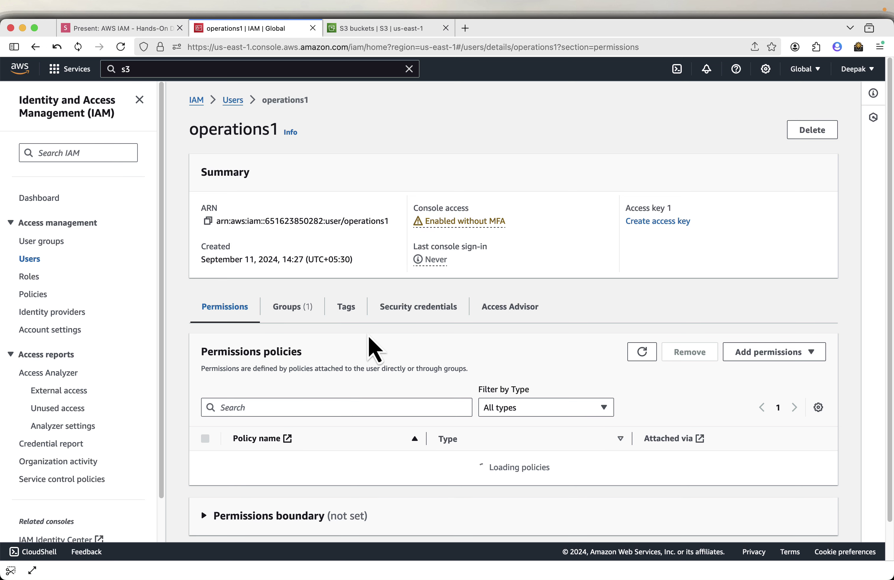
pyautogui.click(401, 321)
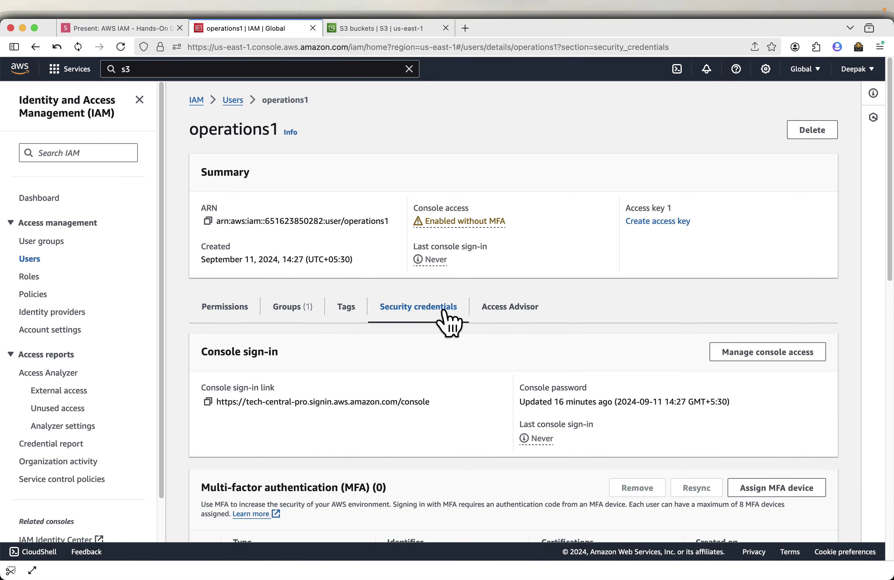
pyautogui.click(208, 403)
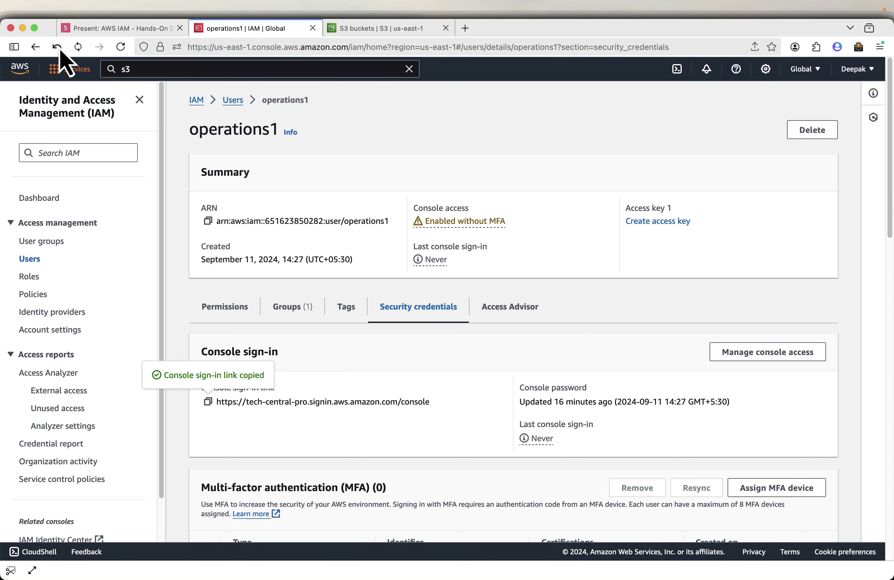
pyautogui.click(74, 11)
pyautogui.click(84, 59)
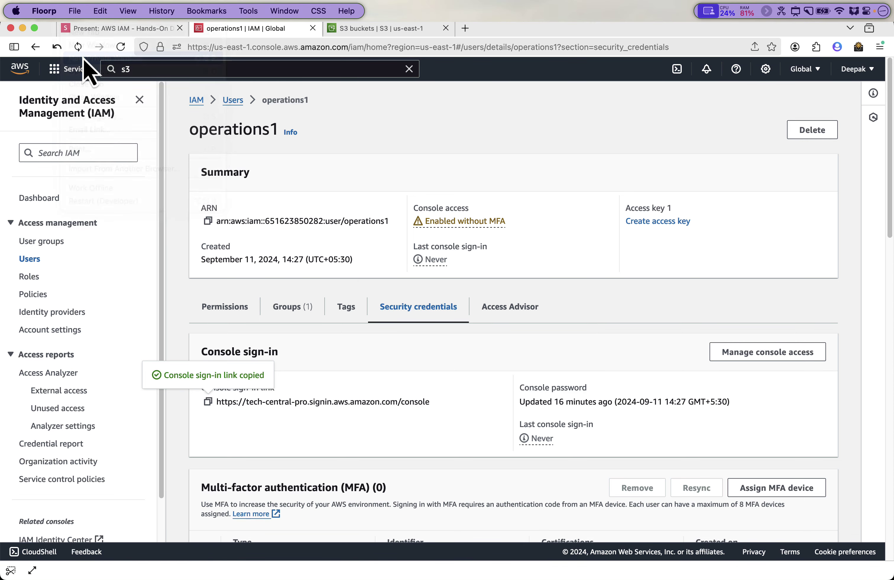
# Step: Open the copied console sign-in link in the private window and sign in as operations1 with the account password
pyautogui.press('super+v')
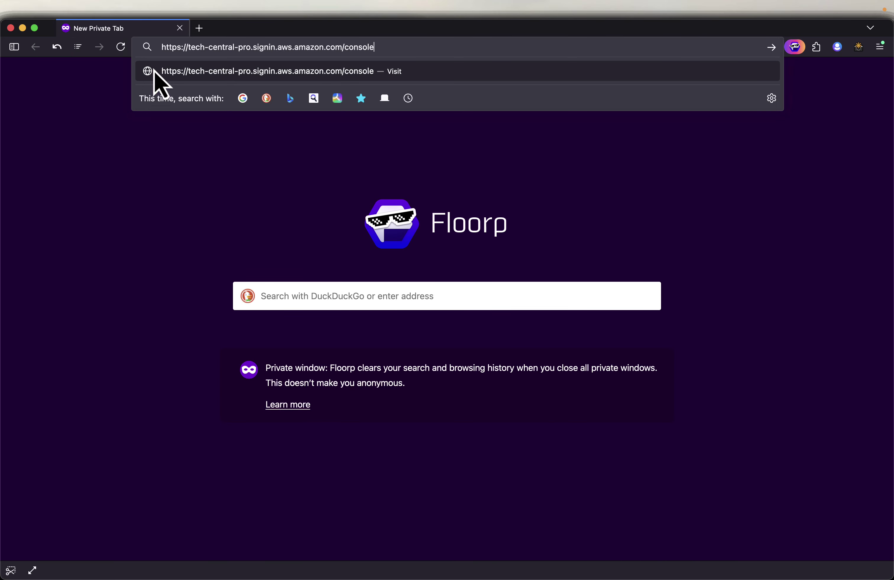
pyautogui.press('Return')
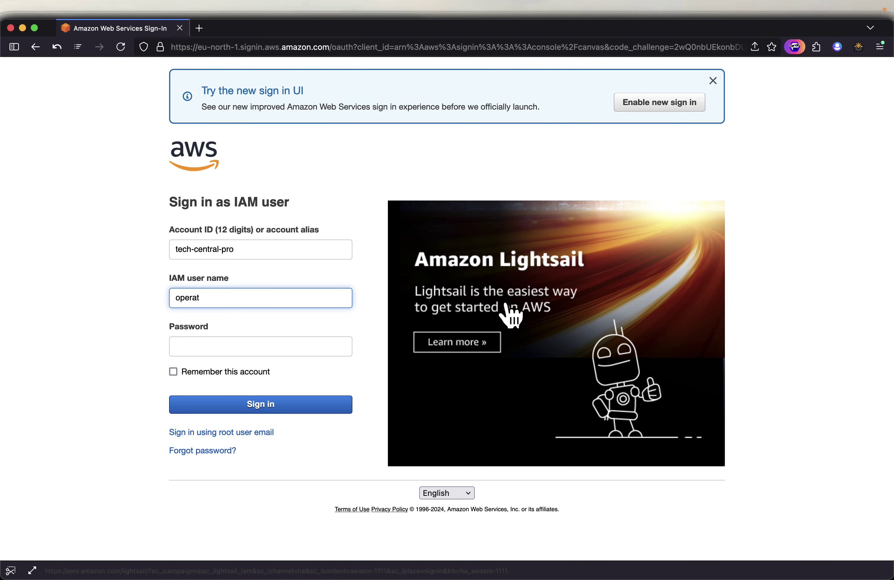
pyautogui.press('Tab')
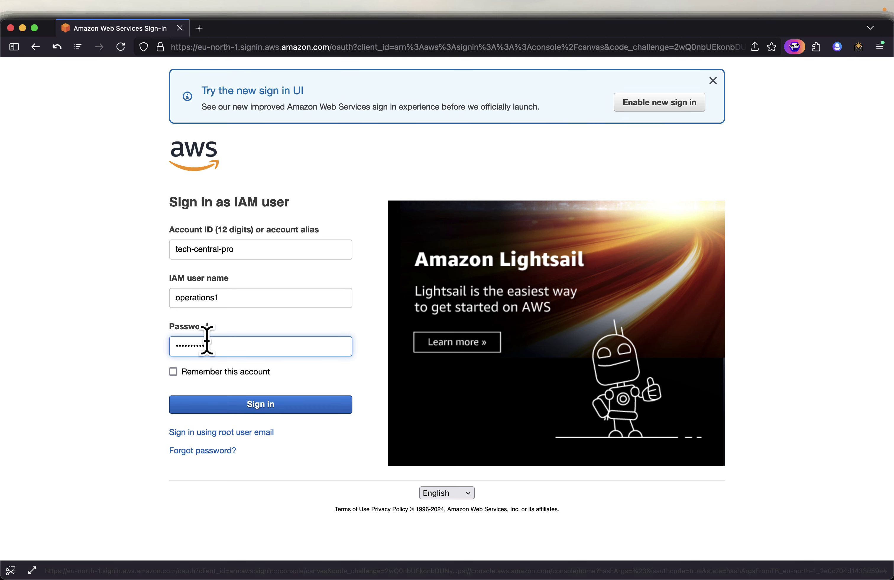
pyautogui.click(266, 409)
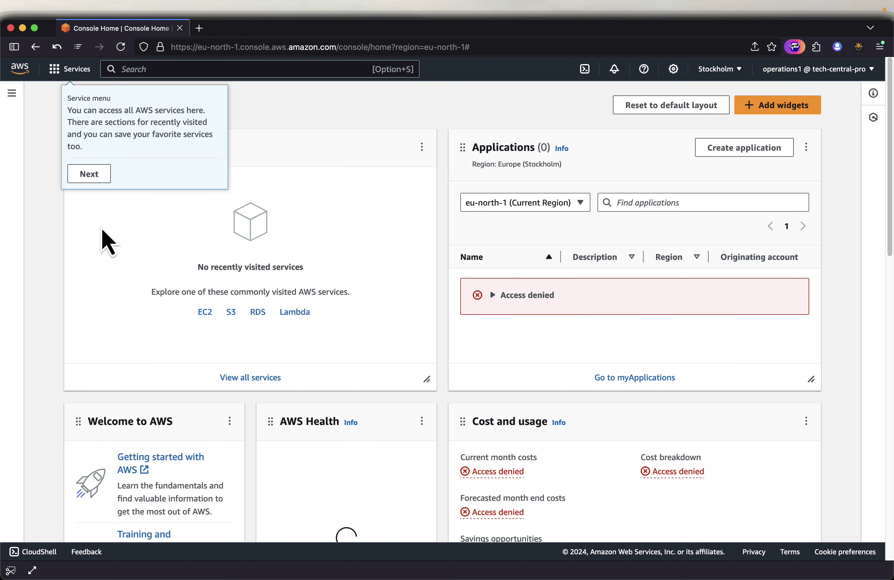
# Step: Dismiss the introductory tips shown on operations1's Console Home
pyautogui.click(89, 176)
pyautogui.click(124, 161)
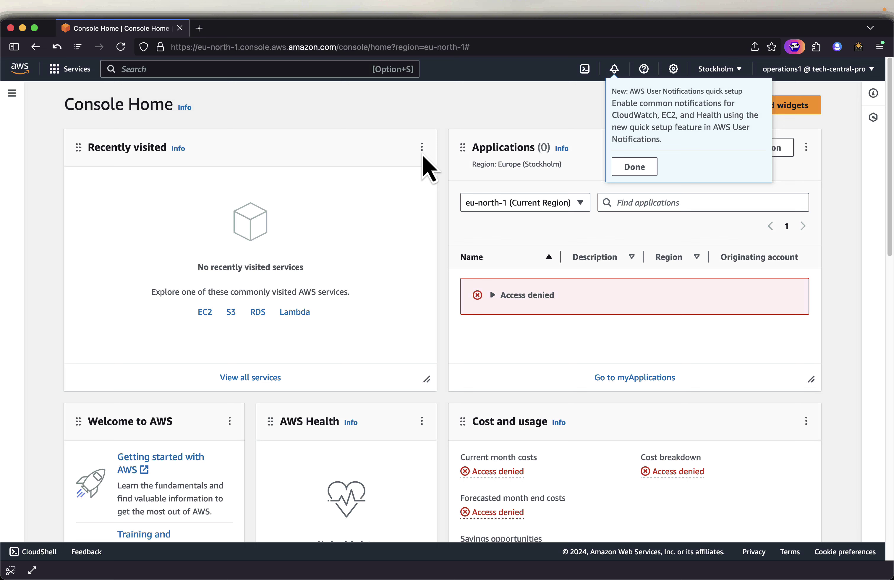
pyautogui.click(628, 168)
# Step: Open EC2 and S3 from operations1's Console Home, each in a separate new tab
pyautogui.rightClick(202, 312)
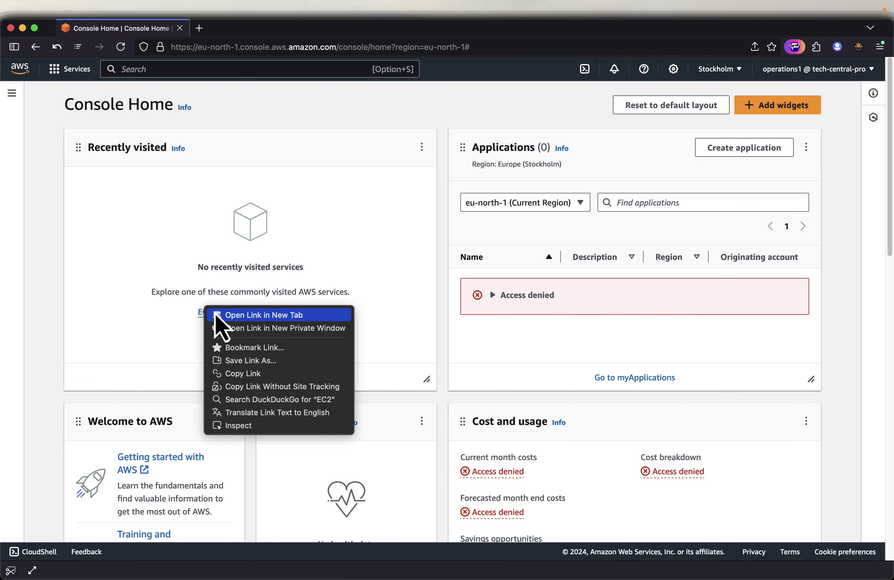
pyautogui.click(220, 314)
pyautogui.rightClick(225, 316)
pyautogui.click(208, 332)
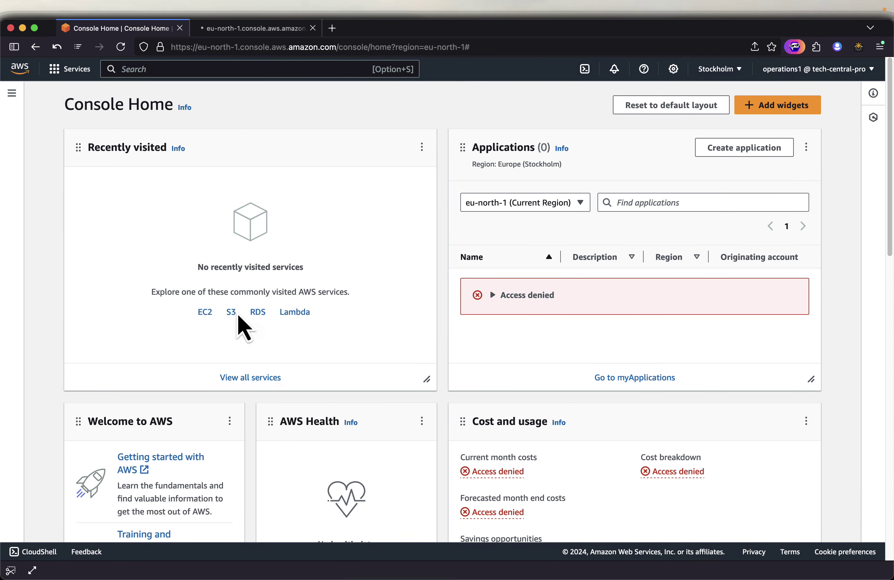
pyautogui.rightClick(231, 313)
pyautogui.click(266, 320)
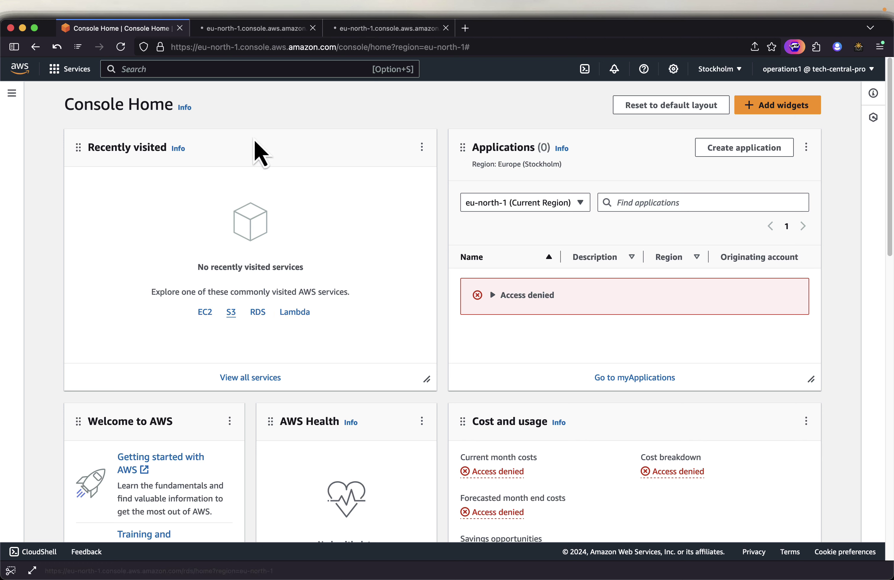
# Step: Check operations1's access to the running EC2 instances list and the S3 buckets page
pyautogui.click(261, 33)
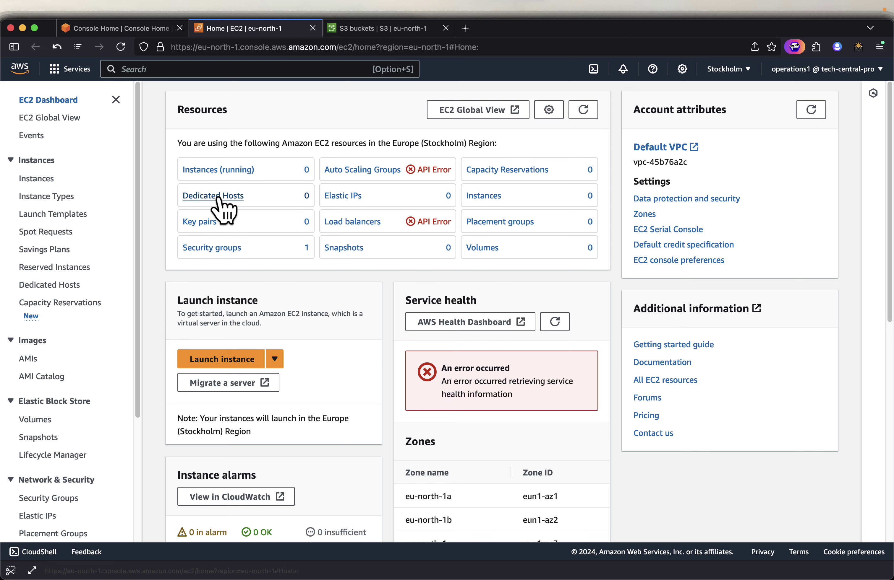
pyautogui.click(214, 172)
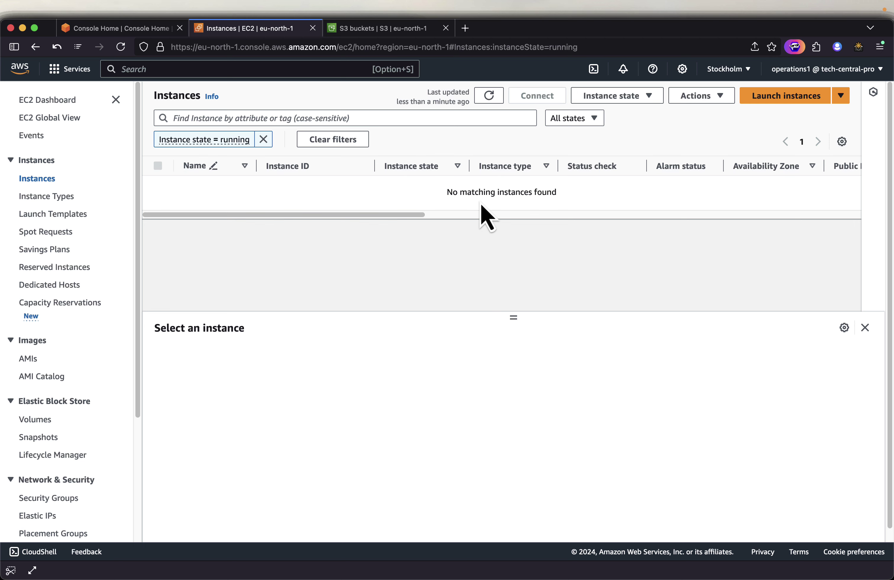
pyautogui.click(367, 30)
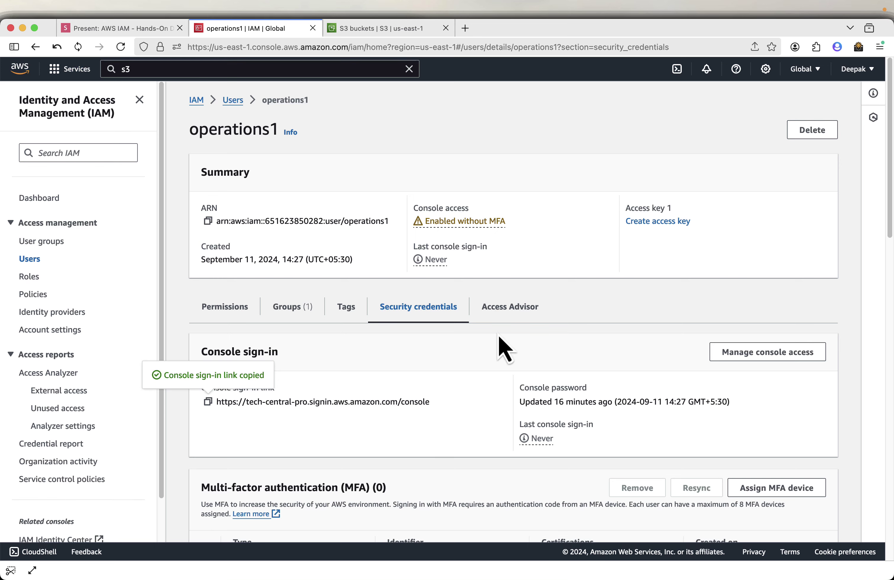
# Step: Switch to the slides and go through the operations1 login views up to the Delete Policies clean-up slide
pyautogui.click(144, 31)
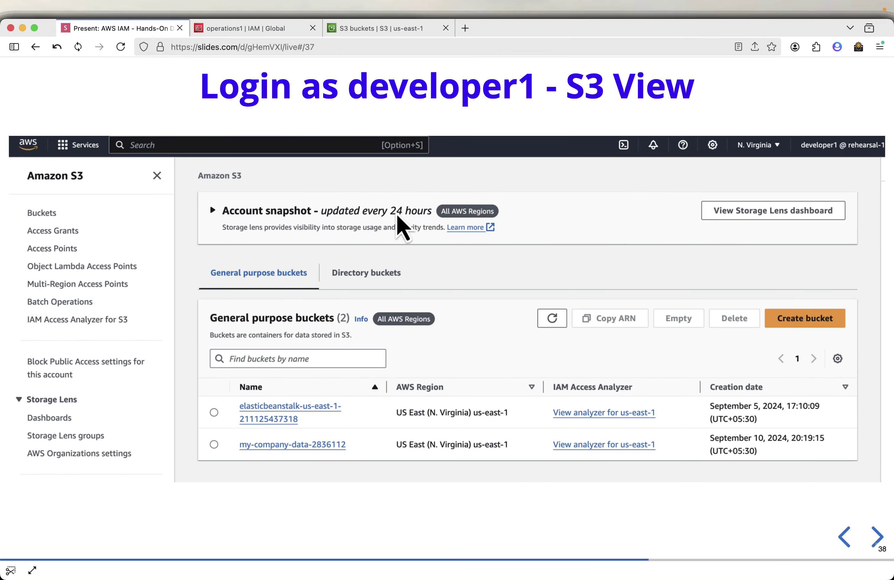
pyautogui.press('Right')
pyautogui.press('Right')
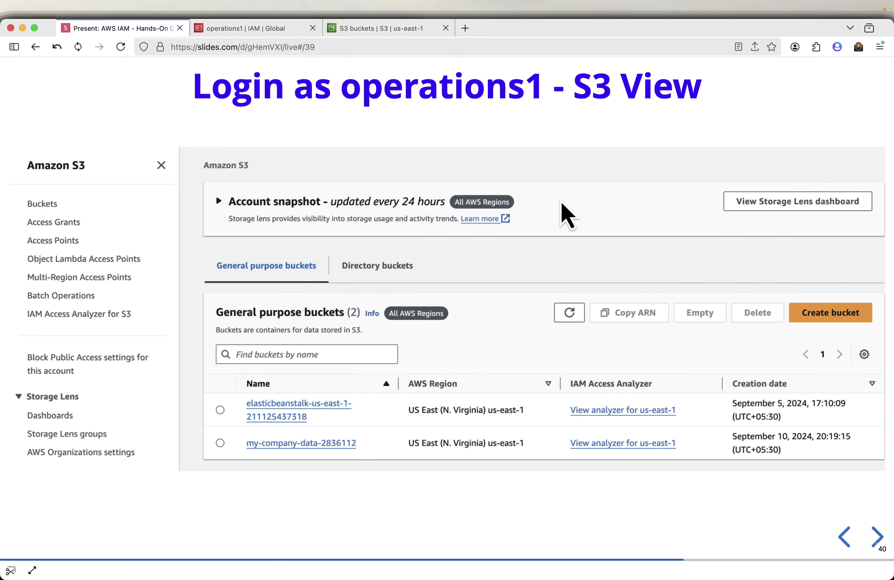
pyautogui.press('Right')
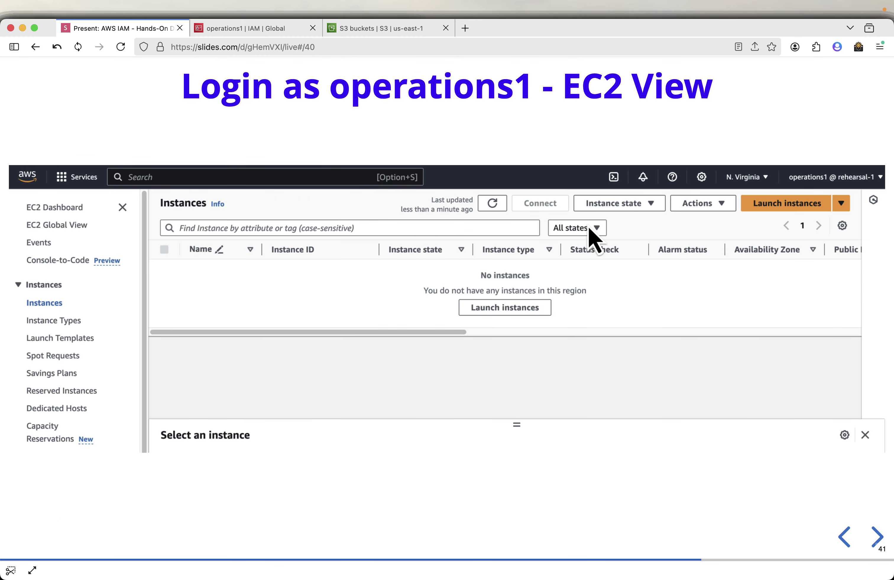
pyautogui.press('Right')
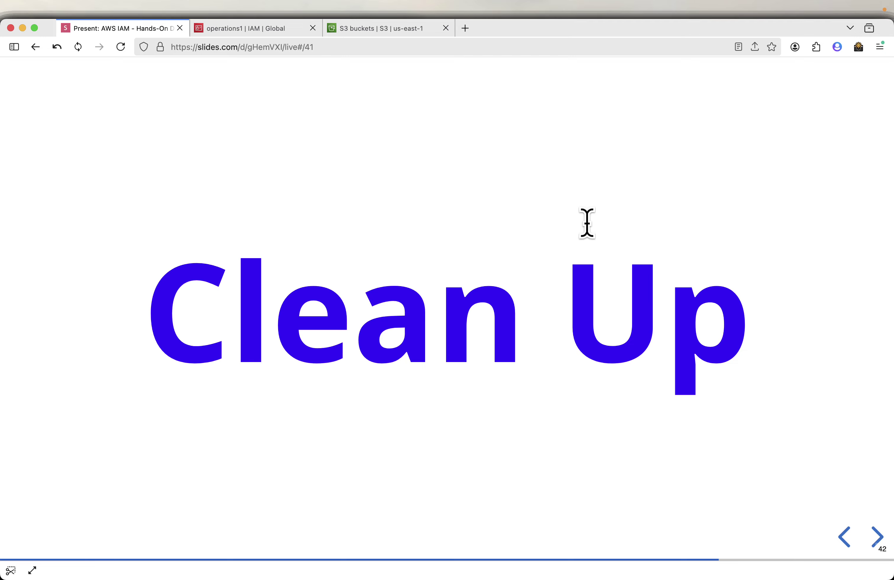
pyautogui.press('Right')
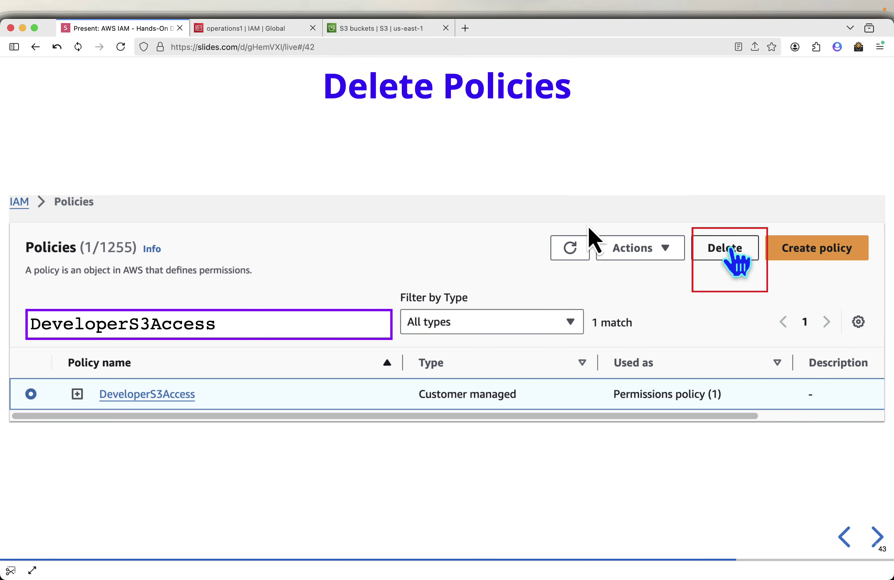
# Step: Find the customer managed policy DeveloperS3Access in the IAM policies and delete it, confirming with its name
pyautogui.click(243, 33)
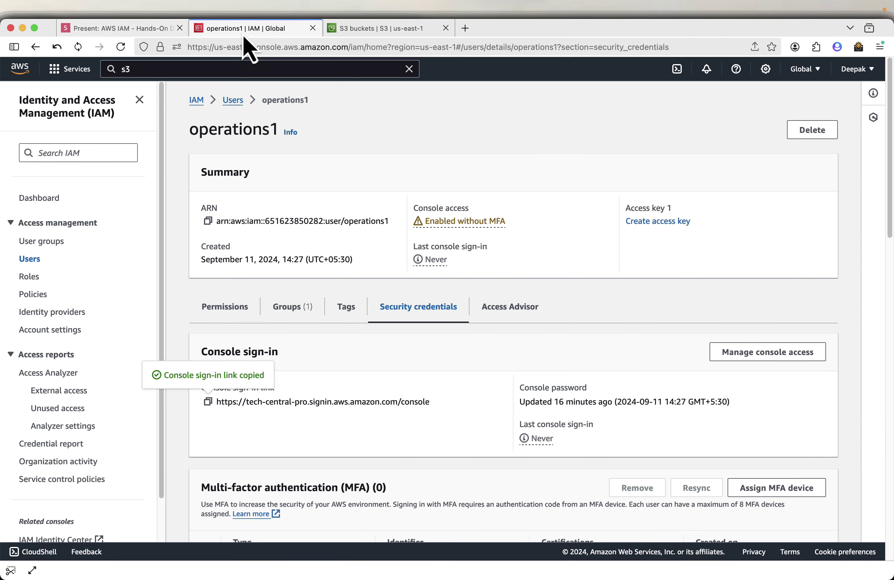
pyautogui.click(27, 295)
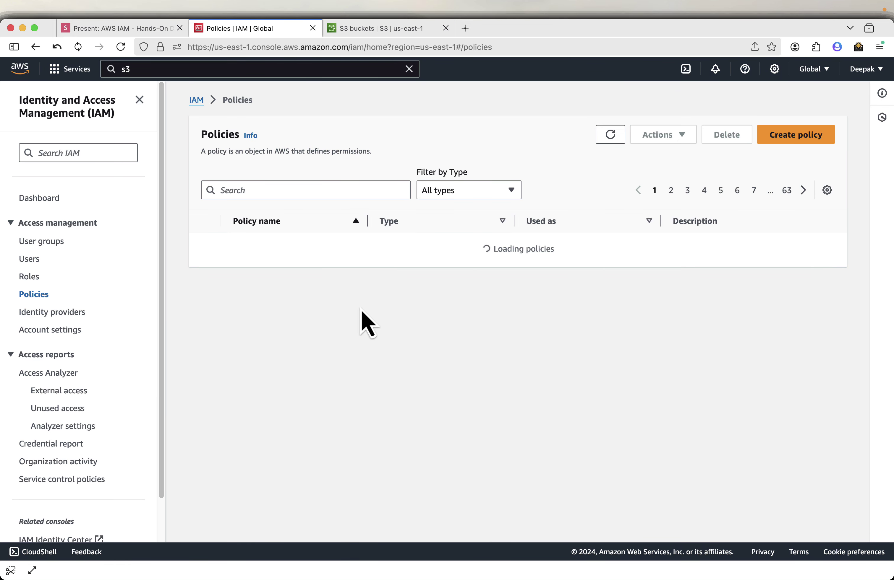
pyautogui.click(260, 190)
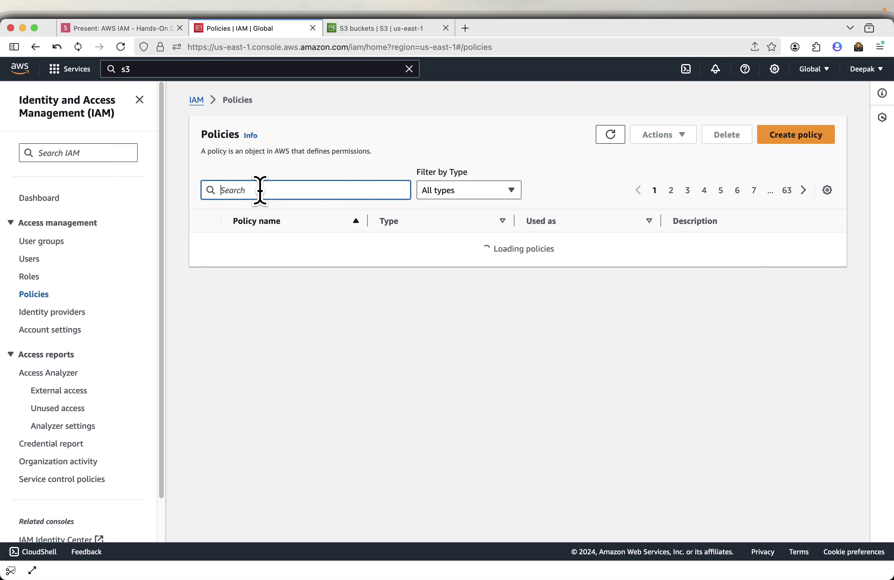
pyautogui.write('Deve')
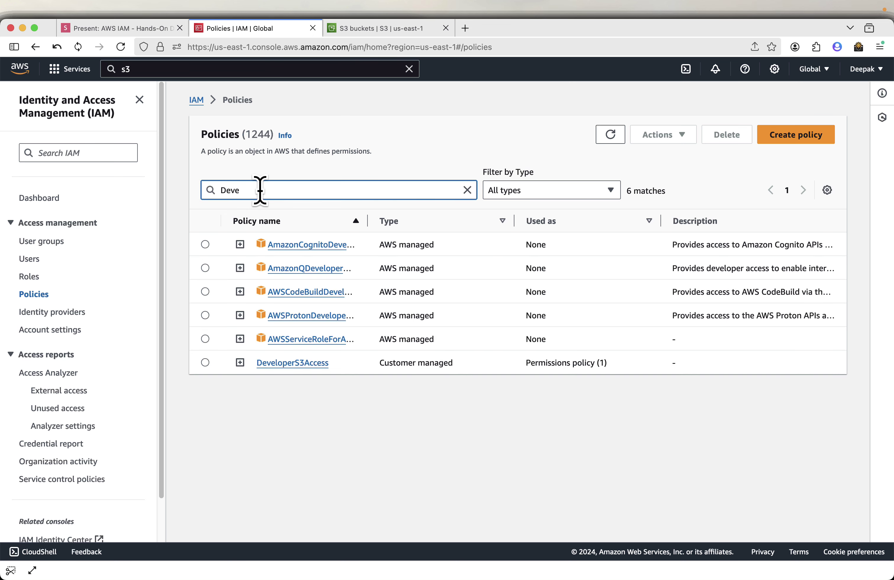
pyautogui.write('lop')
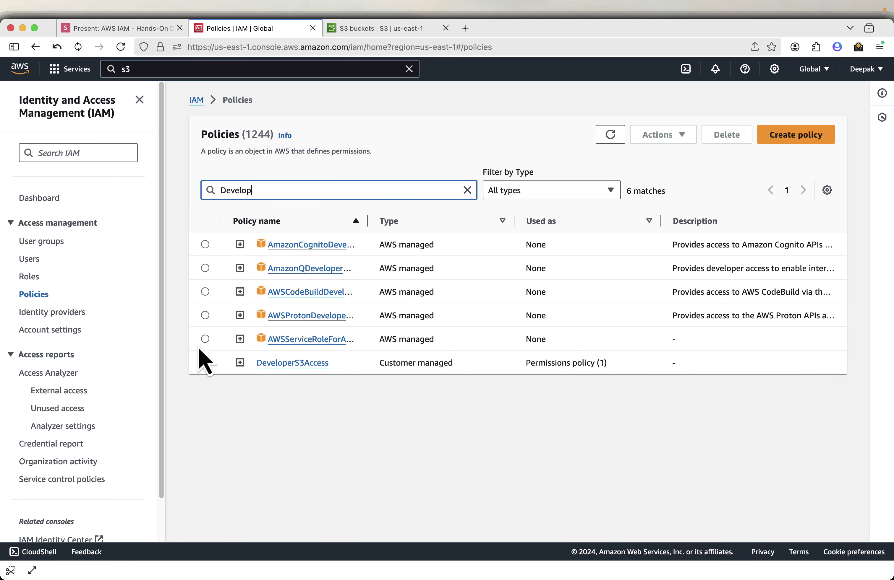
pyautogui.click(205, 362)
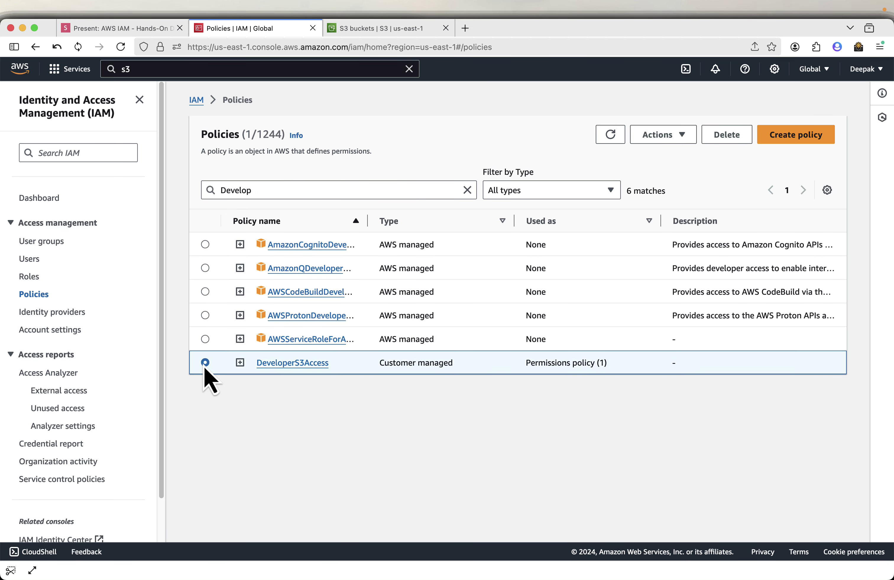
pyautogui.click(725, 136)
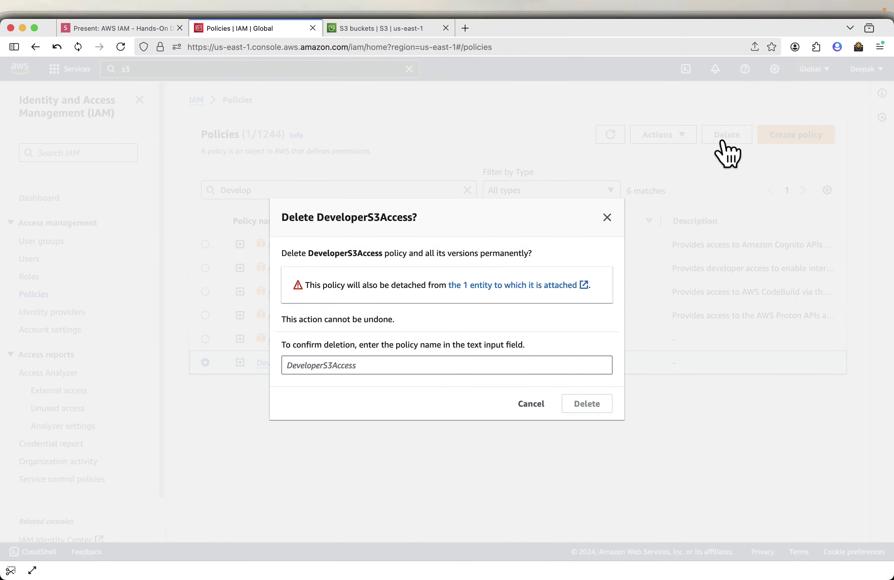
pyautogui.doubleClick(347, 251)
pyautogui.press('super+c')
pyautogui.click(341, 365)
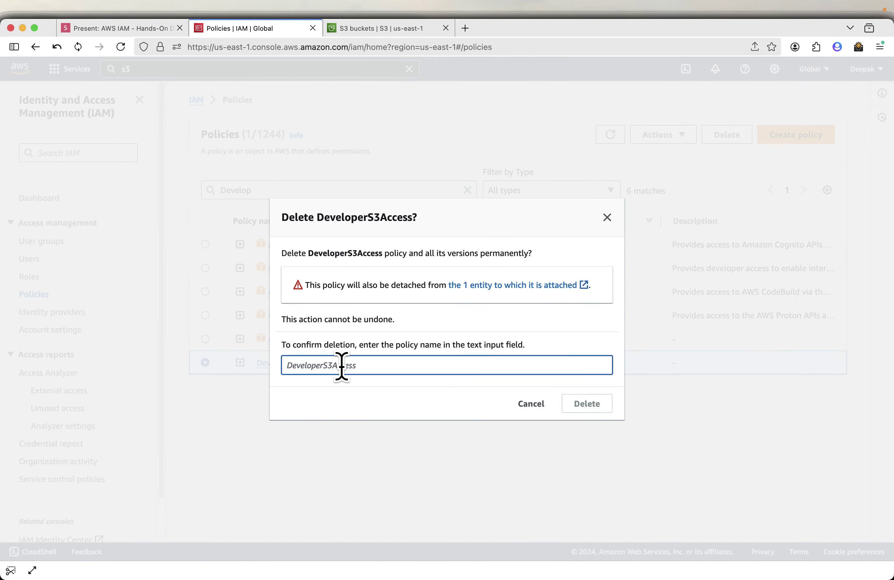
pyautogui.press('super+v')
pyautogui.click(586, 403)
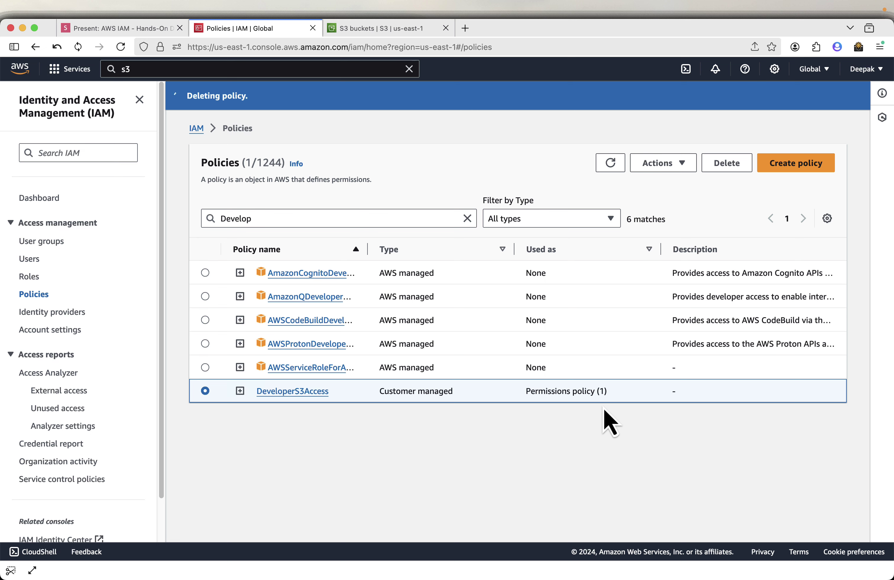
# Step: Filter the IAM policies by "Operat" and delete the OperationsAccess policy, confirming with its name
pyautogui.click(273, 218)
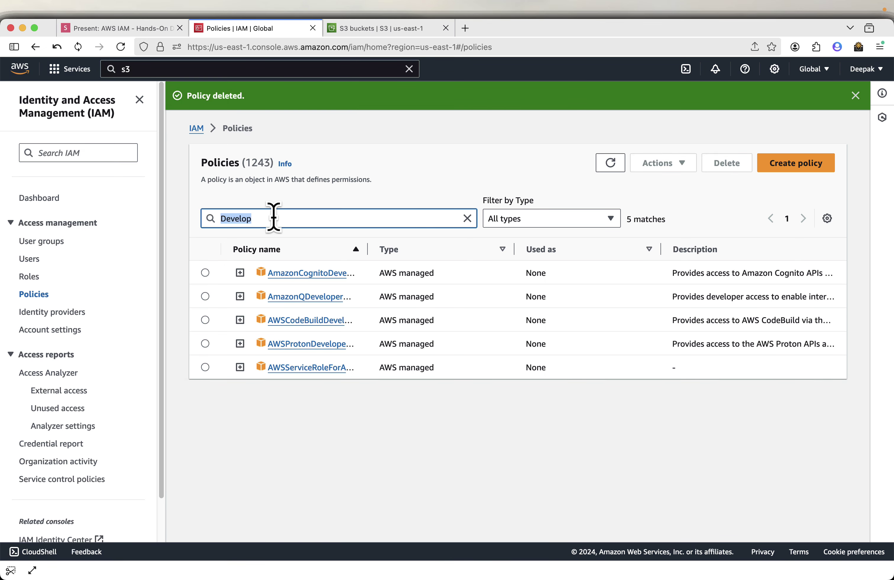
pyautogui.write('Operat')
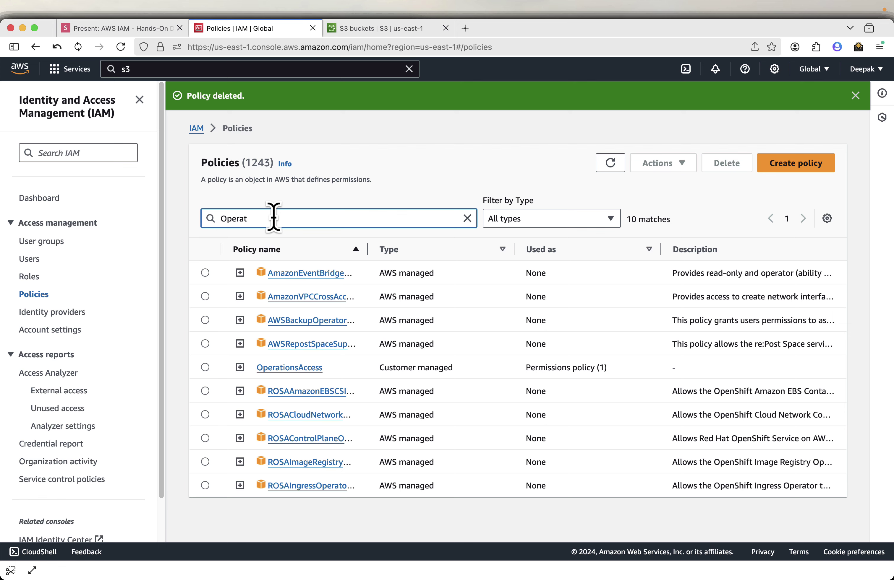
pyautogui.click(205, 368)
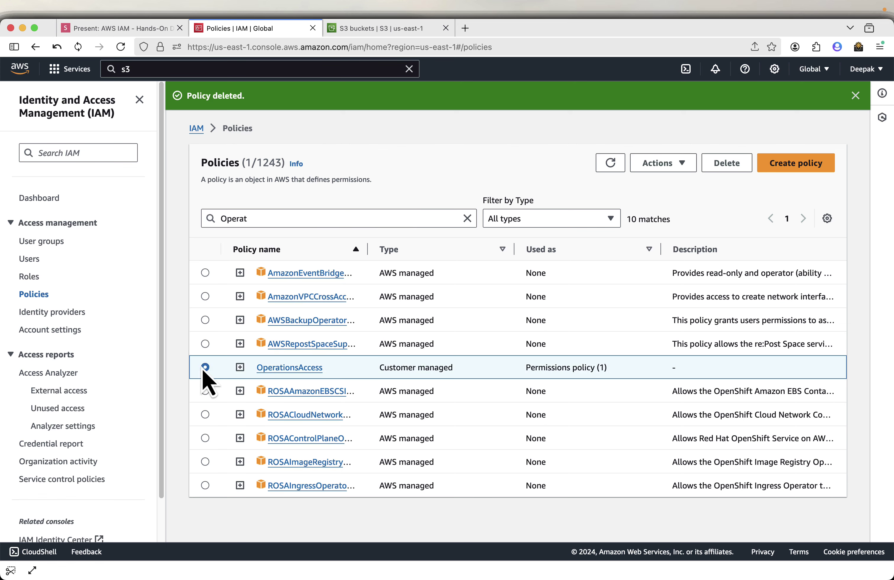
pyautogui.click(735, 164)
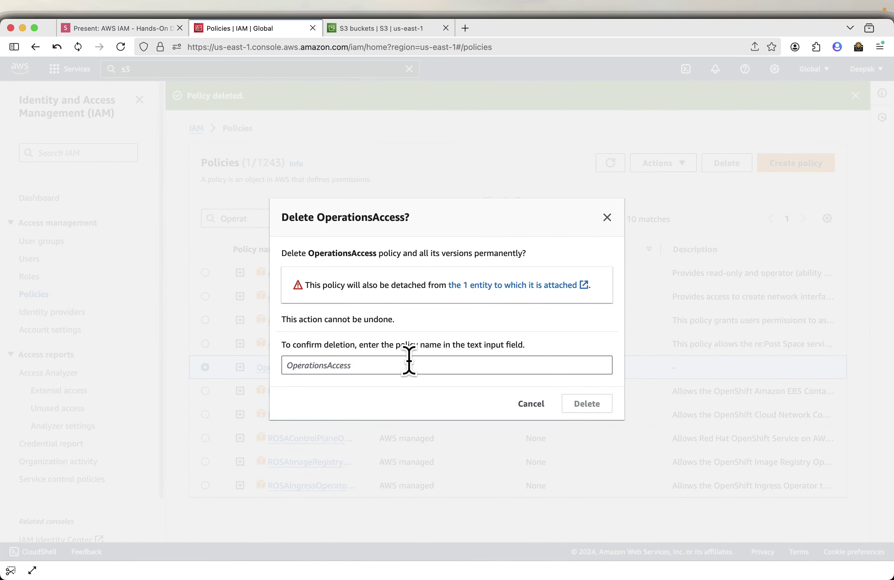
pyautogui.doubleClick(326, 250)
pyautogui.press('super+c')
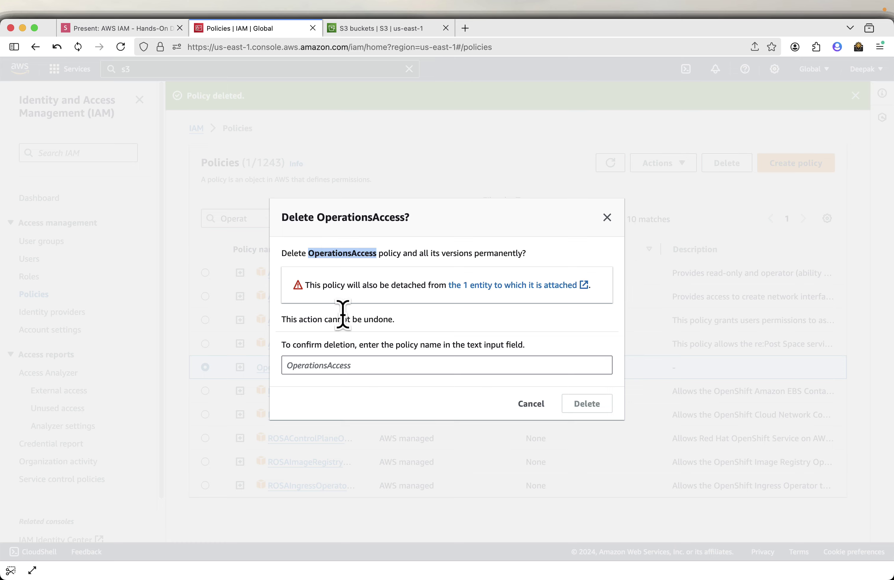
pyautogui.click(339, 365)
pyautogui.press('super+v')
pyautogui.click(602, 410)
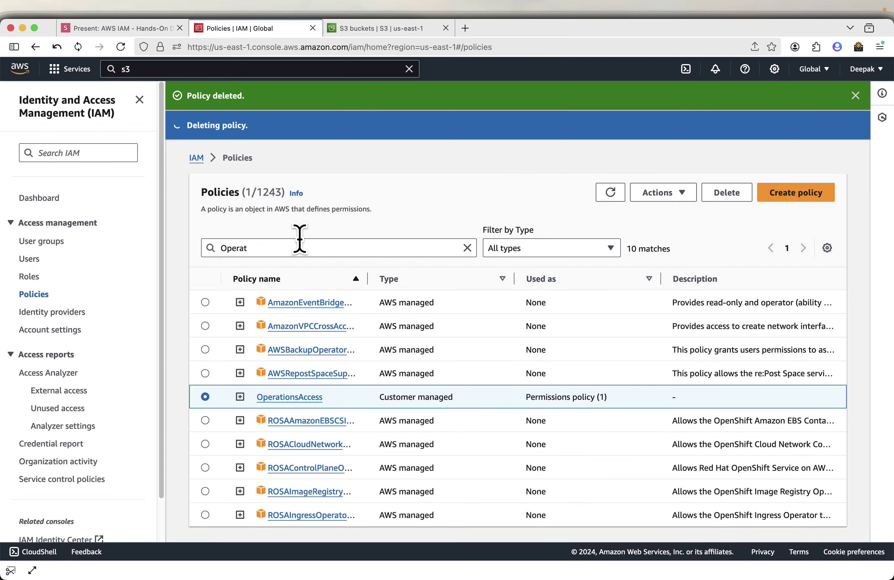
# Step: Review the clean-up slides up to Delete Role, glance at the S3 buckets list, and return to the IAM policies
pyautogui.click(144, 33)
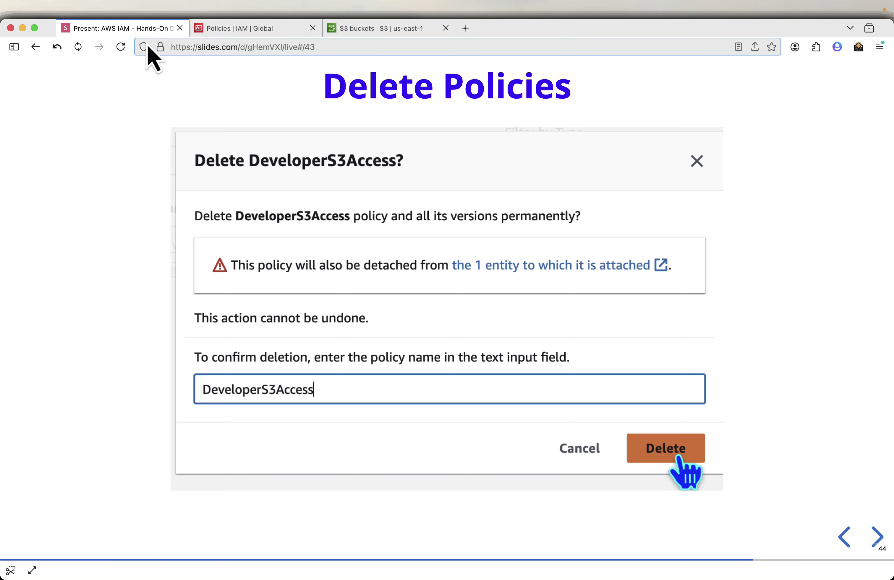
pyautogui.press('Right')
pyautogui.press('Right')
pyautogui.press('Right')
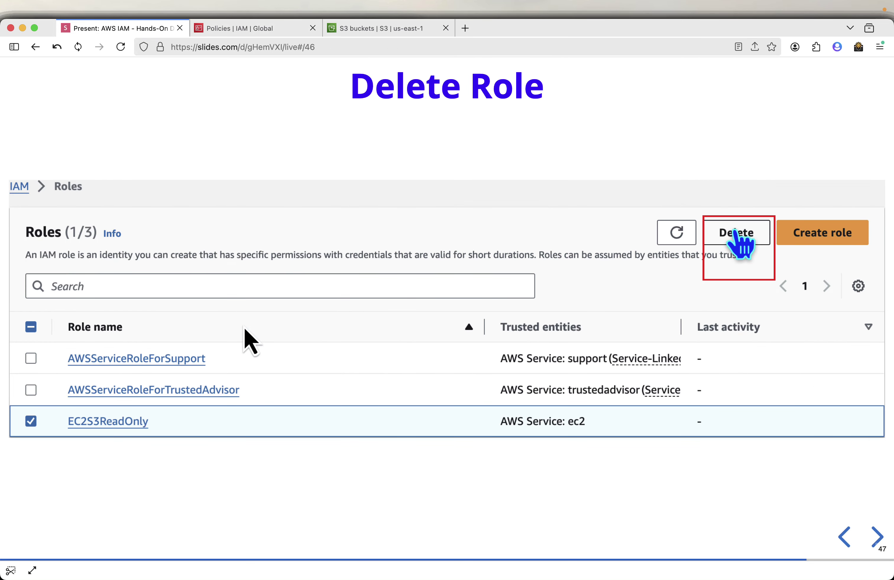
pyautogui.click(385, 30)
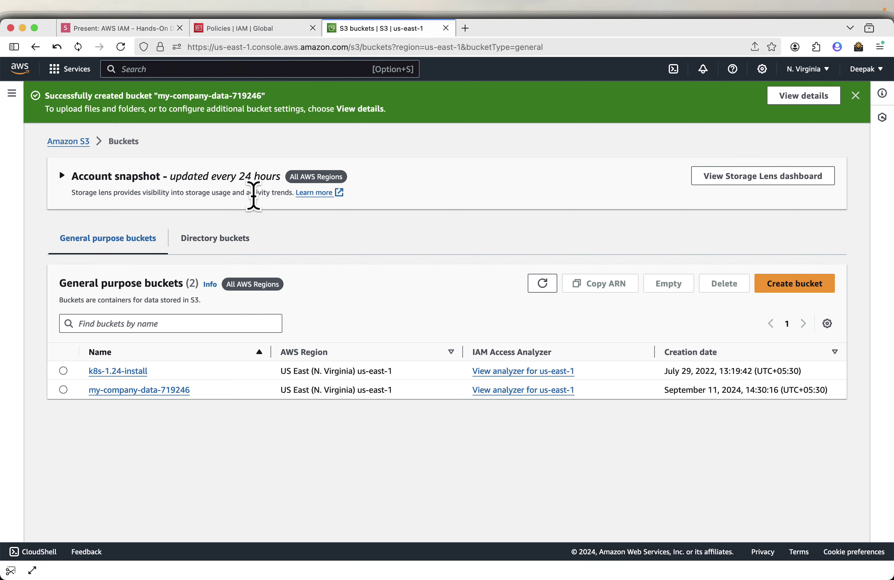
pyautogui.click(259, 30)
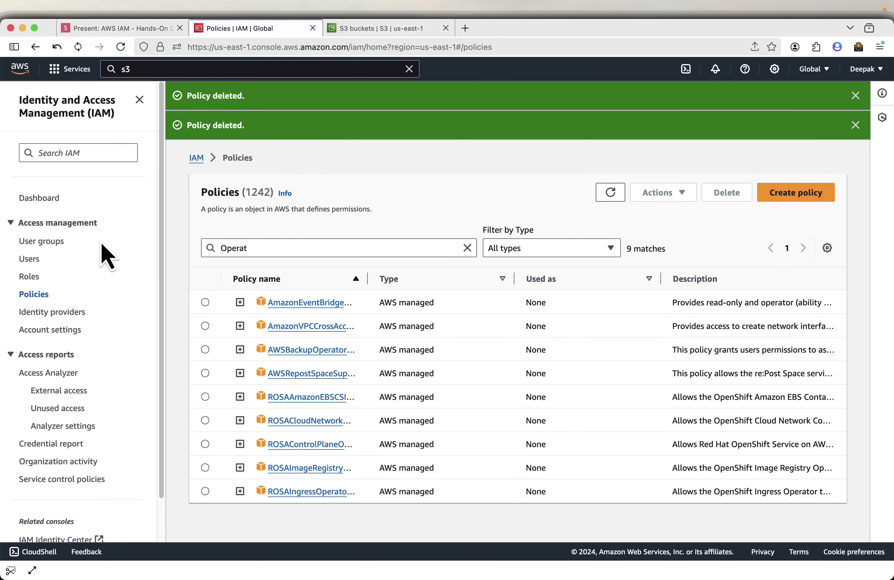
# Step: Delete the EC2S3ReadOnly role from the IAM roles, confirming with its name
pyautogui.click(27, 279)
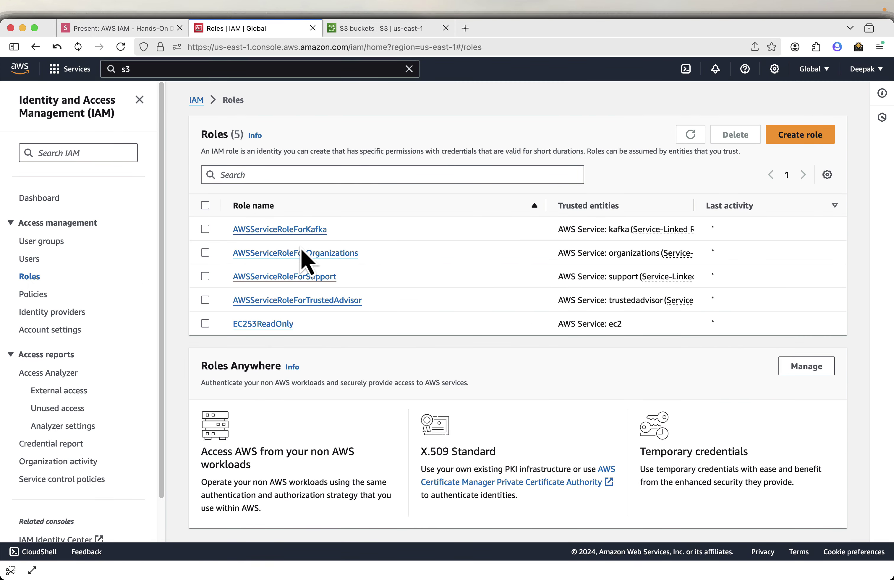
pyautogui.click(205, 323)
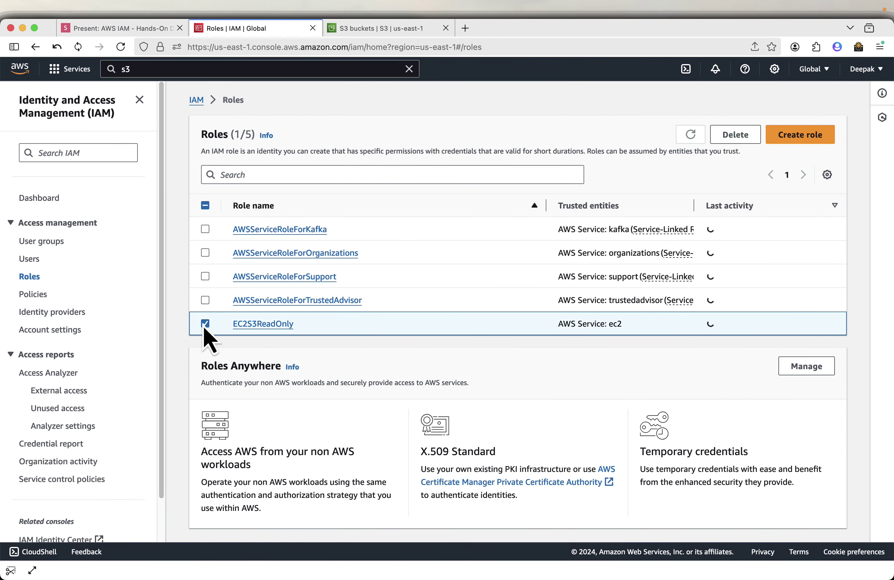
pyautogui.click(741, 142)
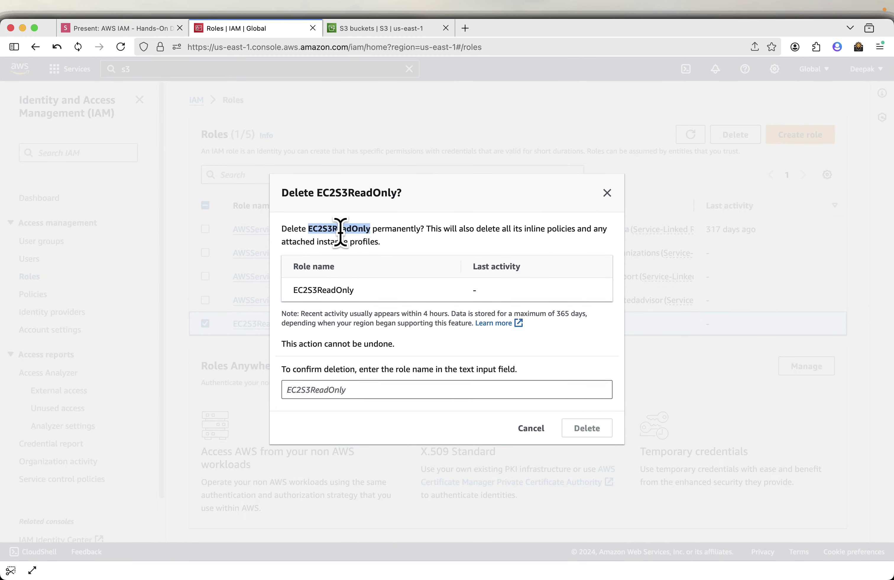
pyautogui.click(333, 391)
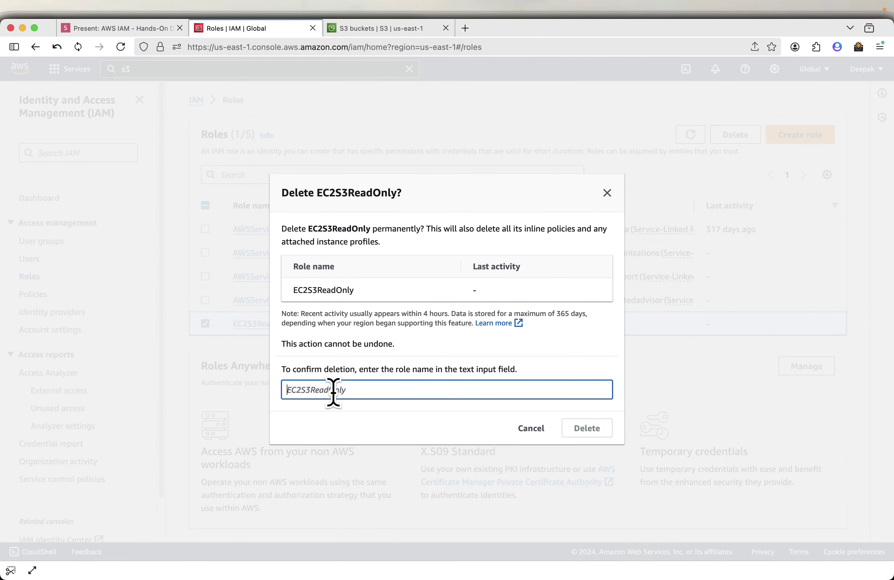
pyautogui.write('EC2S3ReadOnly')
pyautogui.click(580, 429)
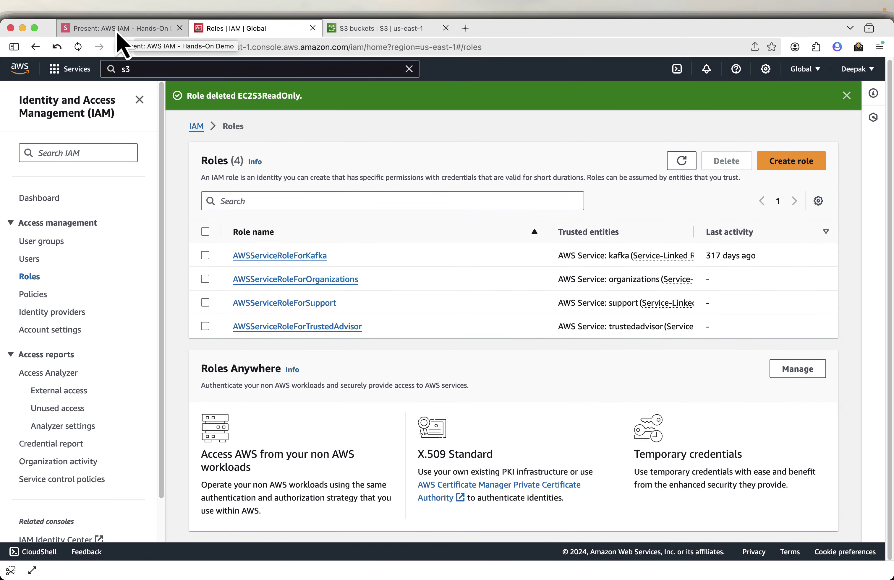
# Step: Switch to the slides, advance to the Delete Users slide, and return to the IAM console
pyautogui.click(116, 30)
pyautogui.press('Right')
pyautogui.press('Right')
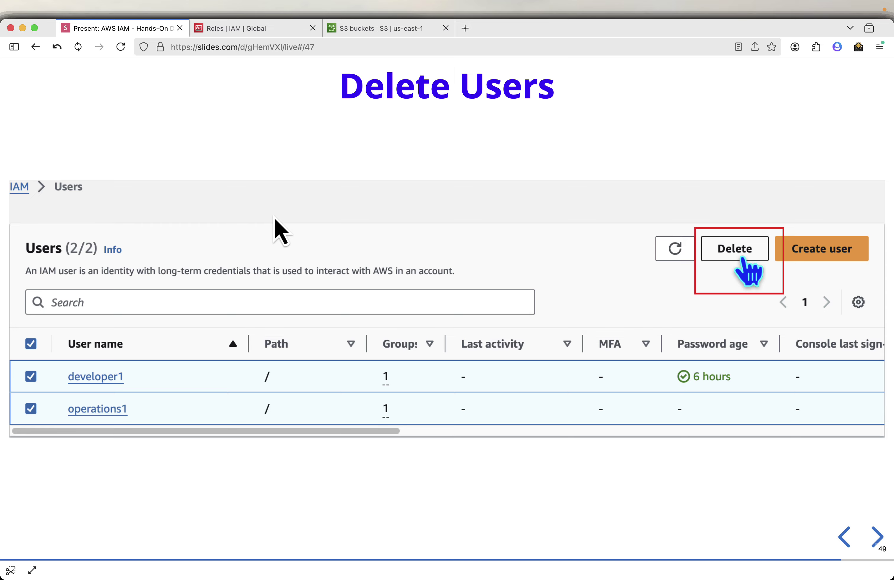
pyautogui.click(249, 33)
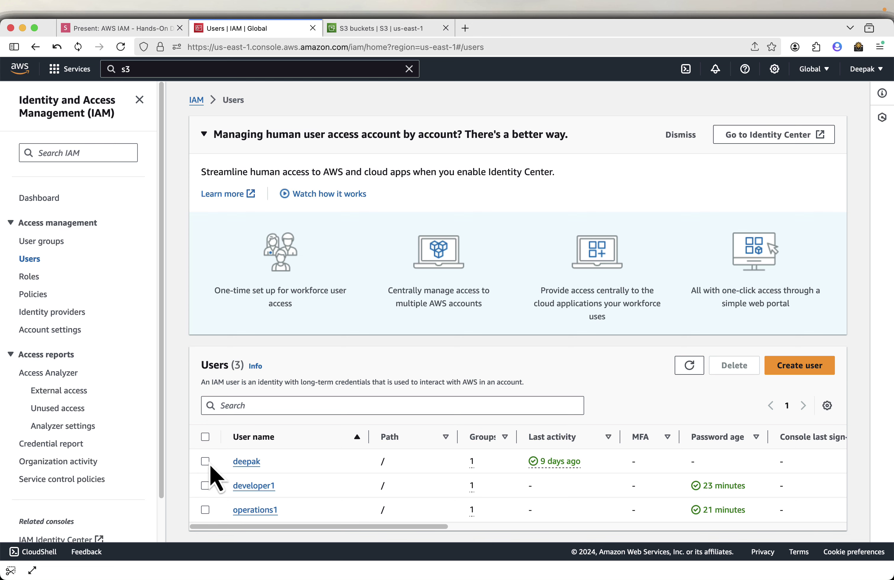
# Step: Delete the IAM users developer1 and operations1 together, confirming with "delete"
pyautogui.click(205, 486)
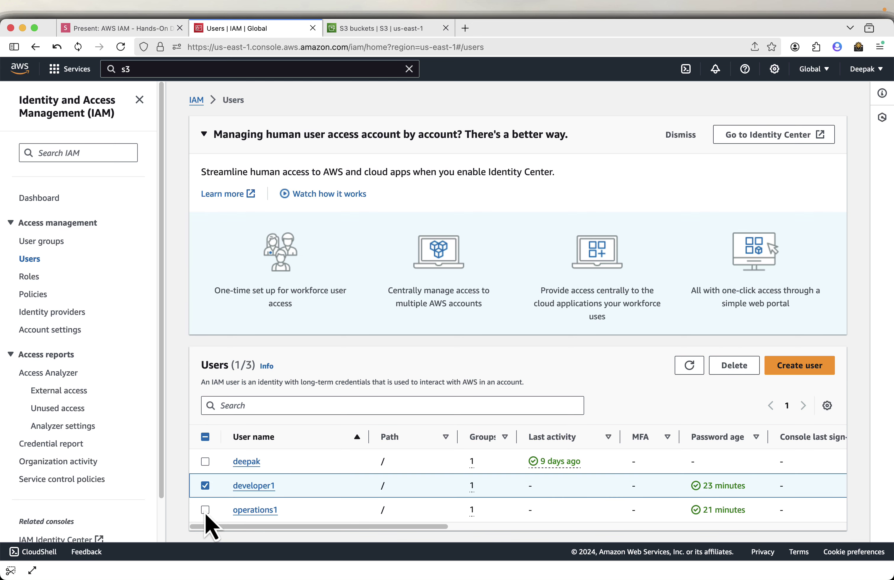
pyautogui.click(205, 511)
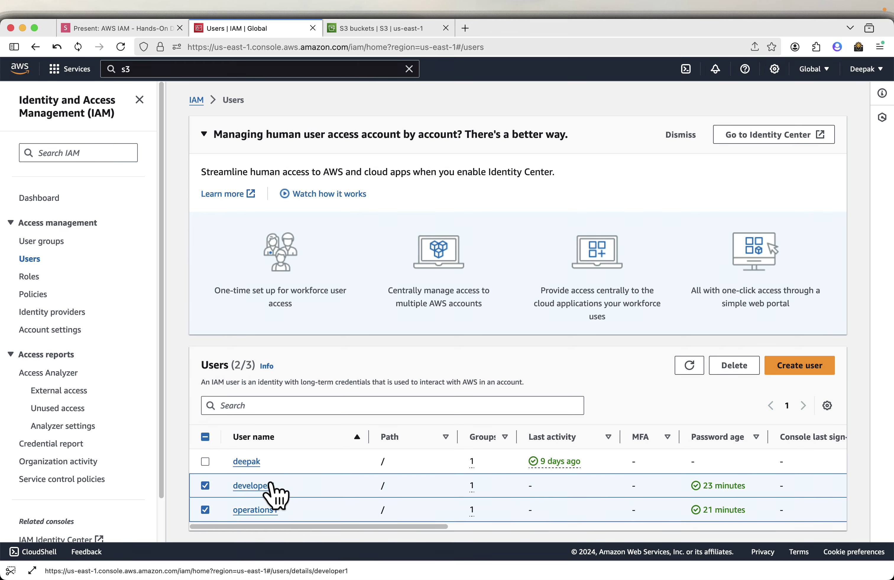
pyautogui.click(735, 369)
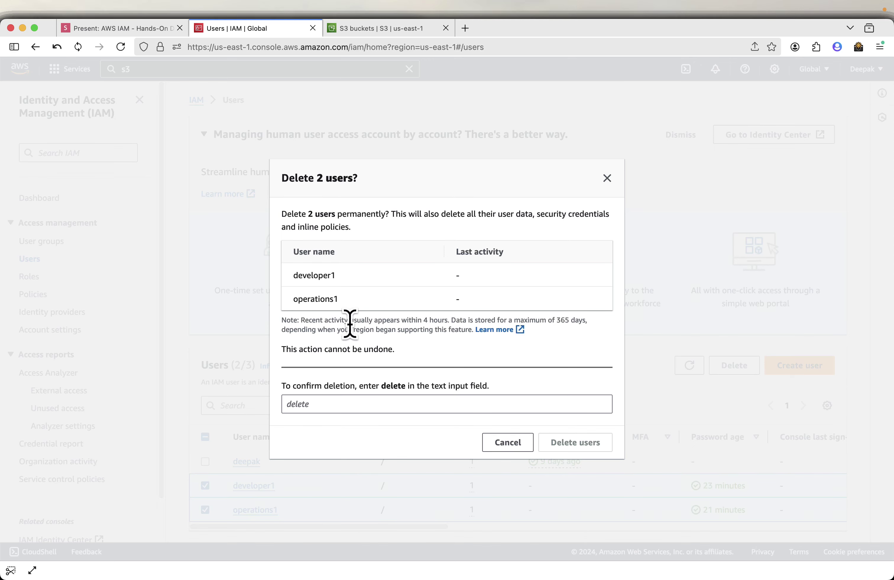
pyautogui.click(333, 404)
pyautogui.write('dele')
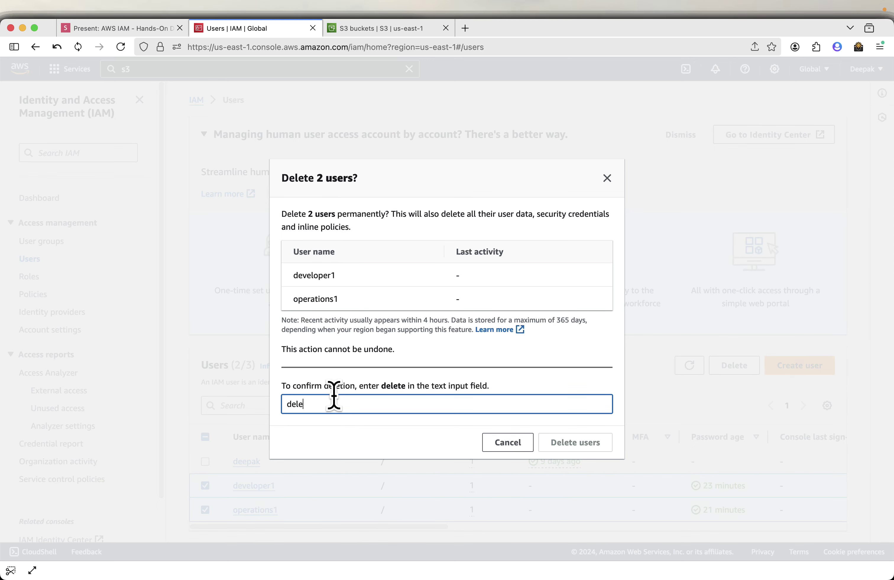
pyautogui.write('te')
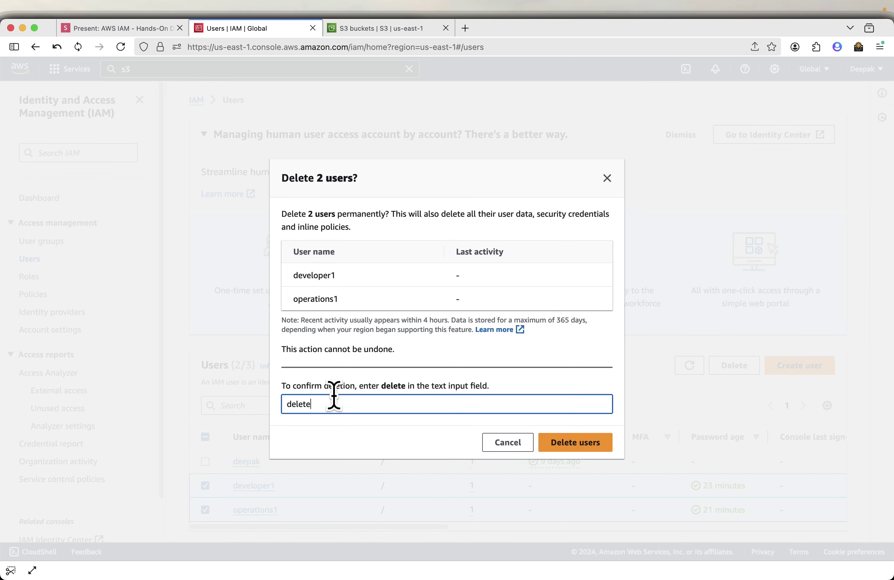
pyautogui.click(593, 448)
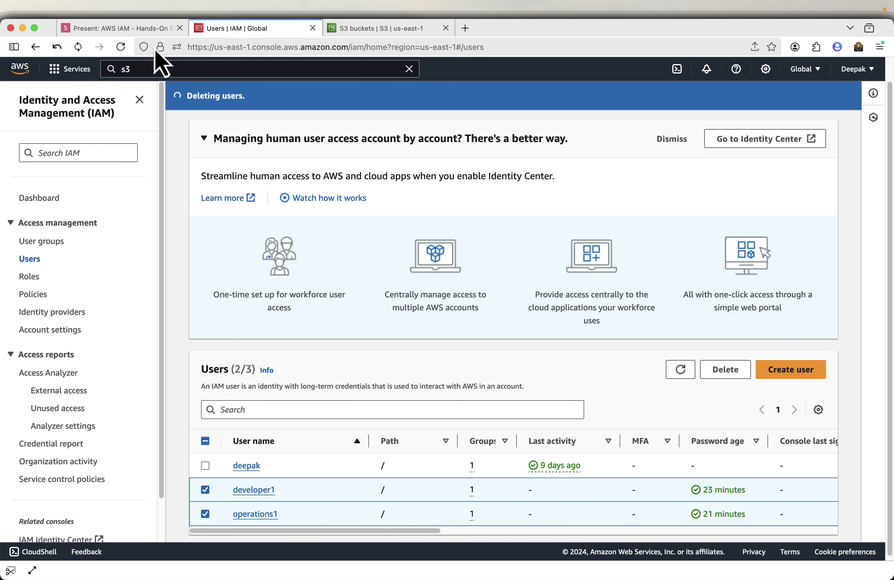
# Step: Go through the slides up to Delete User Groups and return to the IAM console
pyautogui.click(140, 29)
pyautogui.press('Right')
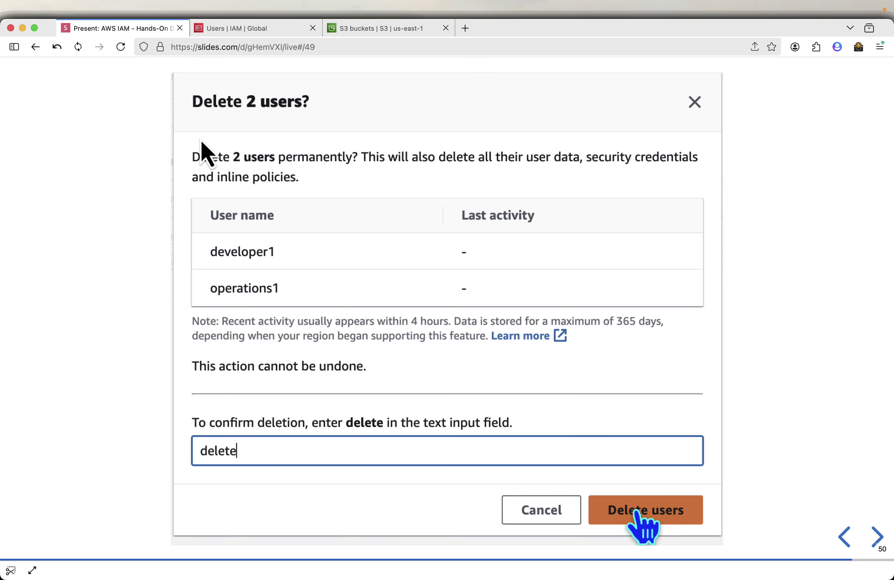
pyautogui.press('Right')
pyautogui.press('Right')
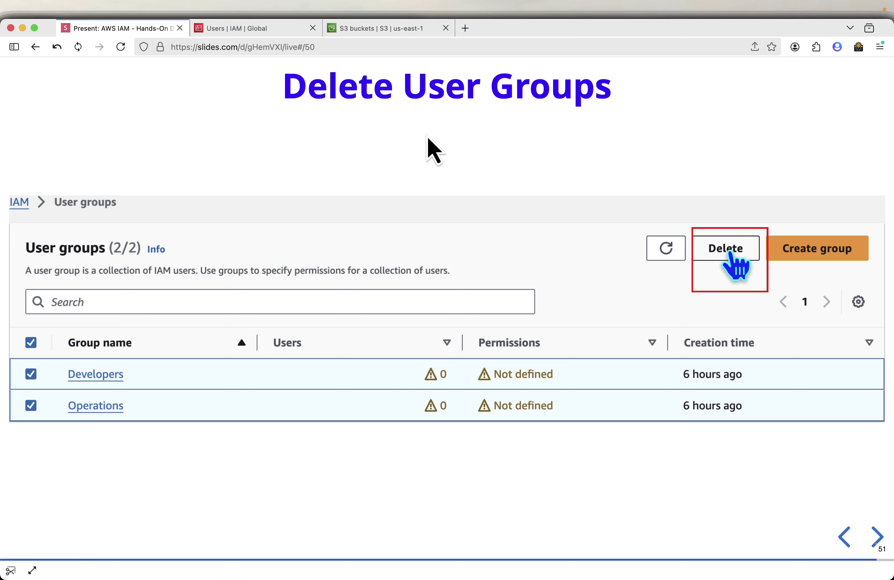
pyautogui.click(265, 30)
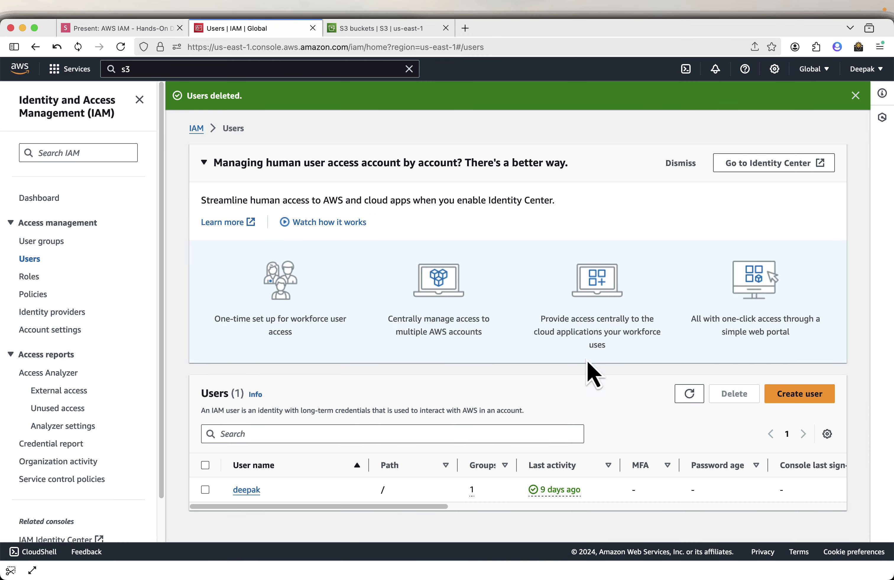
# Step: Delete the Developers and Operations groups from the IAM user groups, confirming with "delete"
pyautogui.click(49, 243)
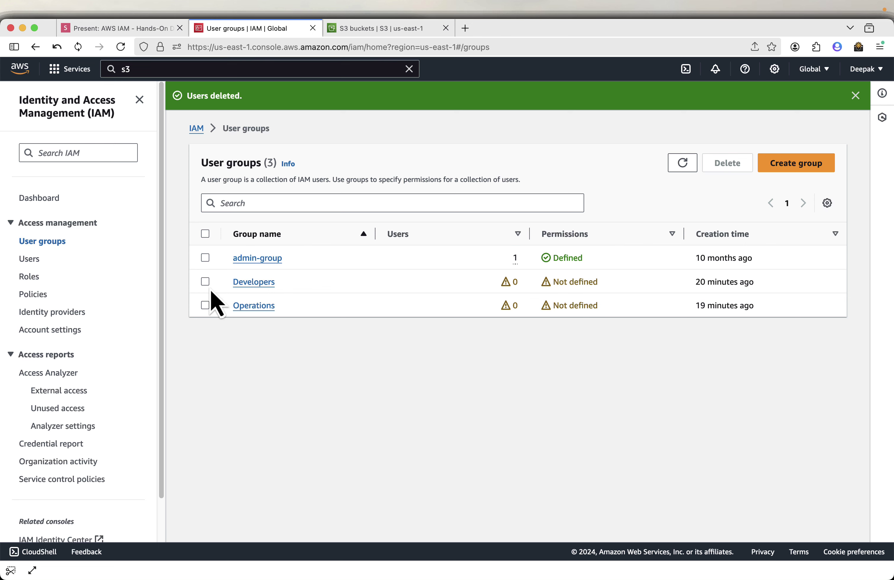
pyautogui.click(205, 282)
pyautogui.click(205, 306)
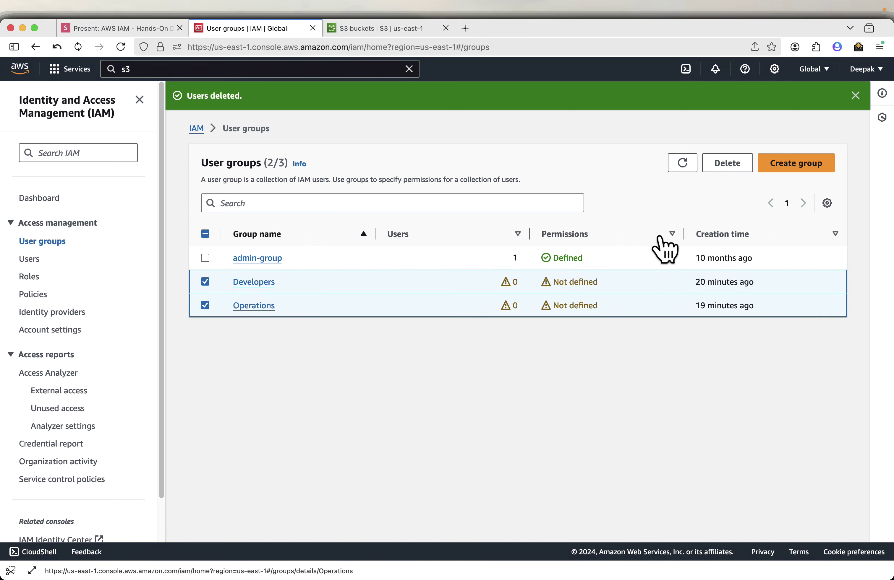
pyautogui.click(731, 166)
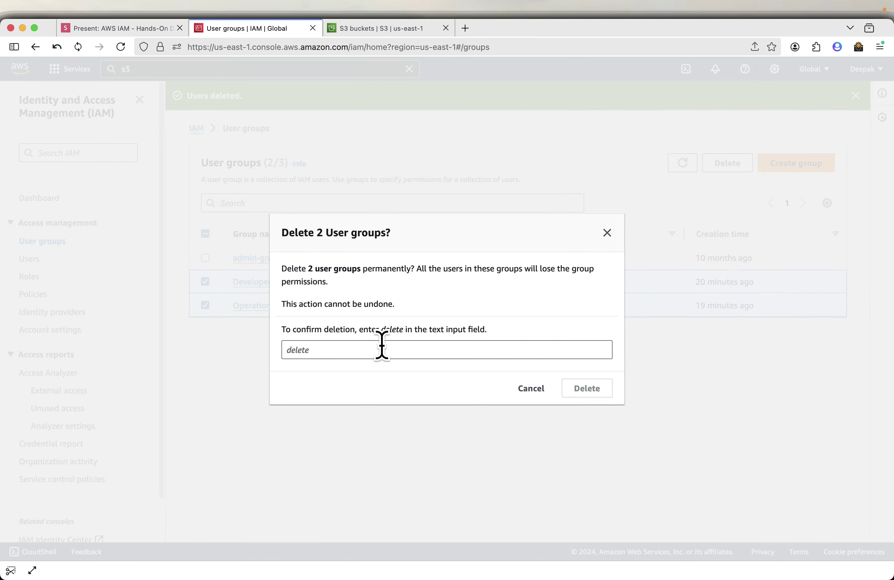
pyautogui.click(381, 350)
pyautogui.write('delete')
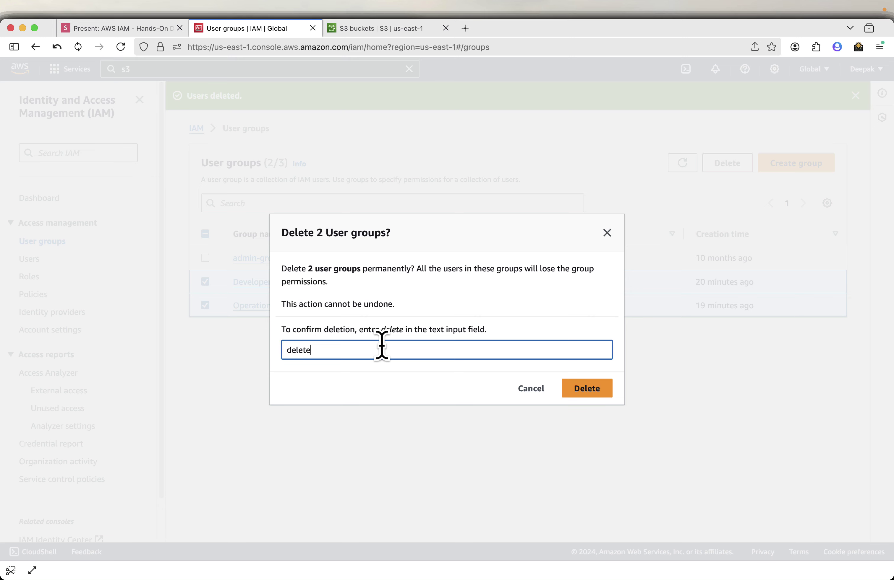
pyautogui.click(578, 392)
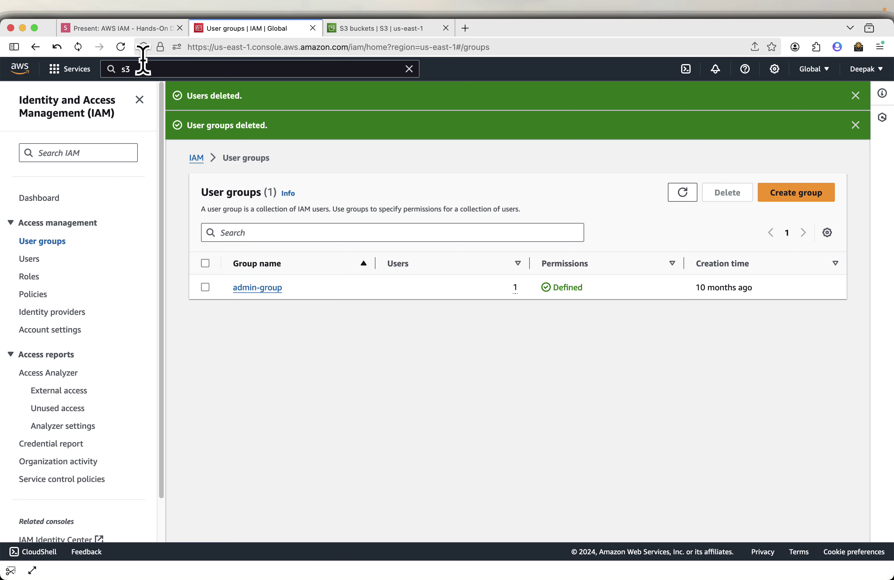
# Step: Switch back to the slides and advance to the closing Thanks for Watching slide
pyautogui.click(138, 34)
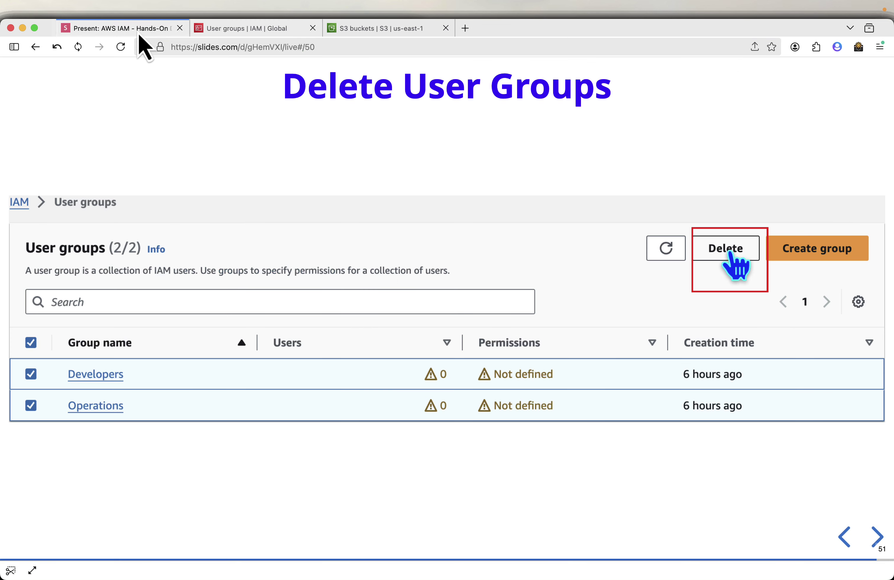
pyautogui.press('Right')
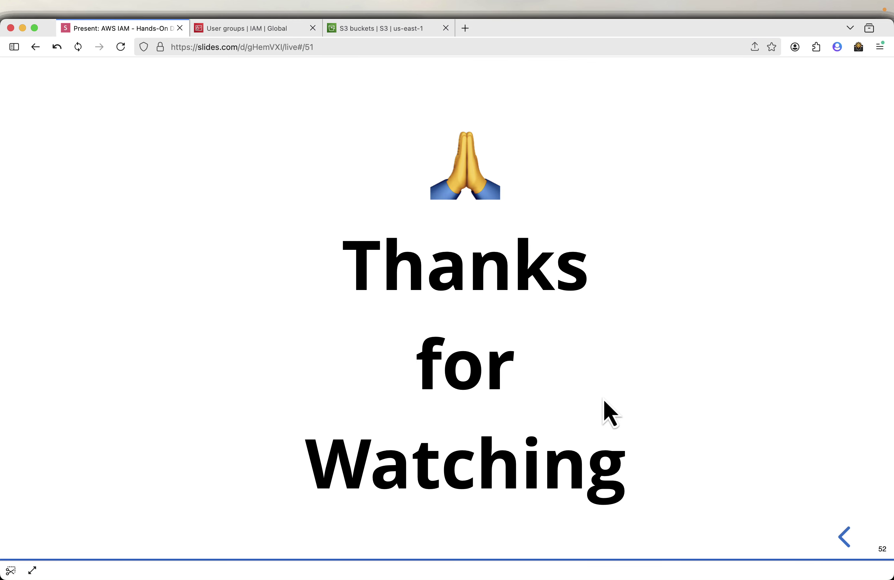